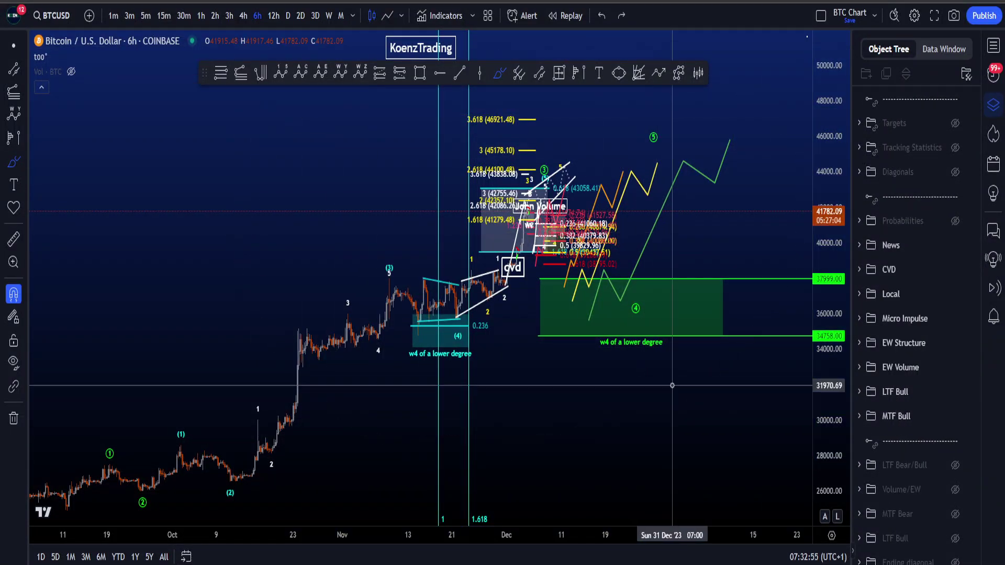
- Sketch freehand strokes over the November price action and the area above the green wave 4 zone, and undo them
{"action": "mouse_move", "coordinate": [329, 340]}
{"action": "left_mouse_down"}
{"action": "mouse_move", "coordinate": [685, 344]}
{"action": "mouse_move", "coordinate": [394, 197]}
{"action": "mouse_move", "coordinate": [511, 408]}
{"action": "left_mouse_up"}
{"action": "key", "text": "ctrl+z"}
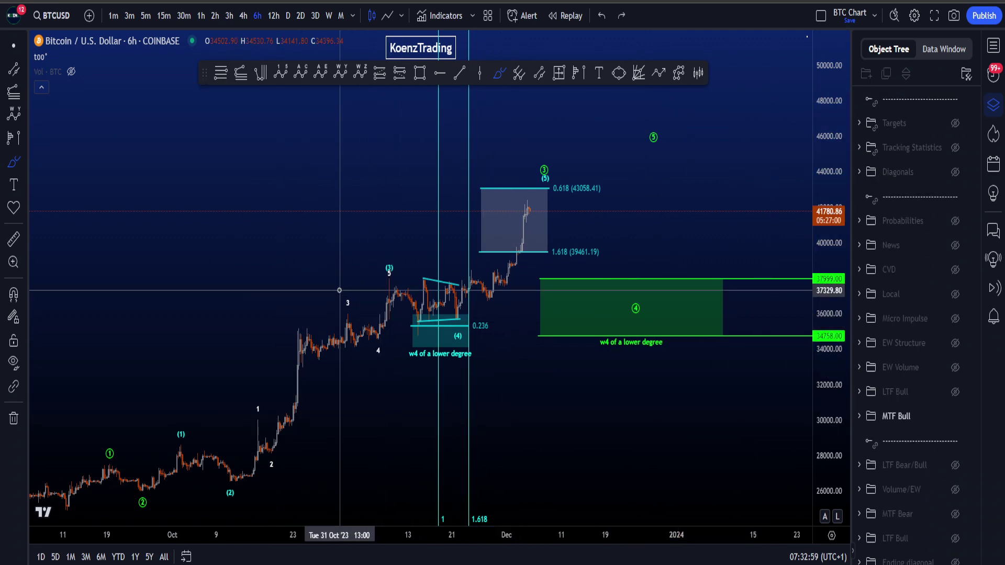
{"action": "mouse_move", "coordinate": [331, 296]}
{"action": "left_mouse_down"}
{"action": "mouse_move", "coordinate": [366, 329]}
{"action": "mouse_move", "coordinate": [393, 277]}
{"action": "mouse_move", "coordinate": [484, 288]}
{"action": "mouse_move", "coordinate": [535, 194]}
{"action": "mouse_move", "coordinate": [606, 288]}
{"action": "mouse_move", "coordinate": [658, 170]}
{"action": "mouse_move", "coordinate": [649, 119]}
{"action": "mouse_move", "coordinate": [722, 241]}
{"action": "left_mouse_up"}
{"action": "mouse_move", "coordinate": [725, 206]}
{"action": "left_mouse_down"}
{"action": "mouse_move", "coordinate": [734, 272]}
{"action": "mouse_move", "coordinate": [710, 246]}
{"action": "left_mouse_up"}
{"action": "key", "text": "ctrl+z"}
{"action": "key", "text": "ctrl+z"}
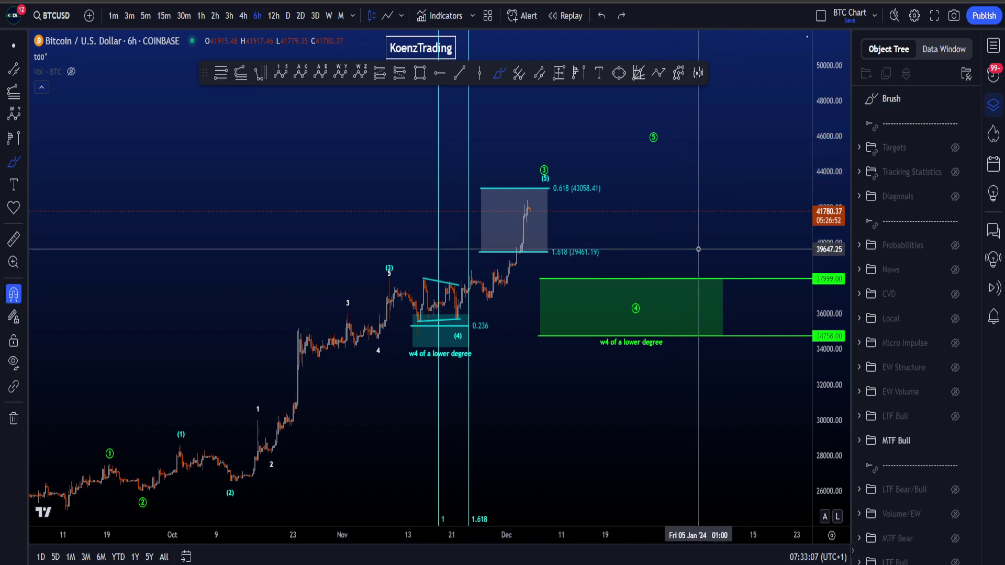
- Mark the wave (5) label and circle the 0.618 (43058.41) level with the Brush, undoing each stroke
{"action": "left_click_drag", "start_coordinate": [835, 356], "coordinate": [831, 294]}
{"action": "scroll", "coordinate": [551, 202], "scroll_direction": "up", "scroll_amount": 2}
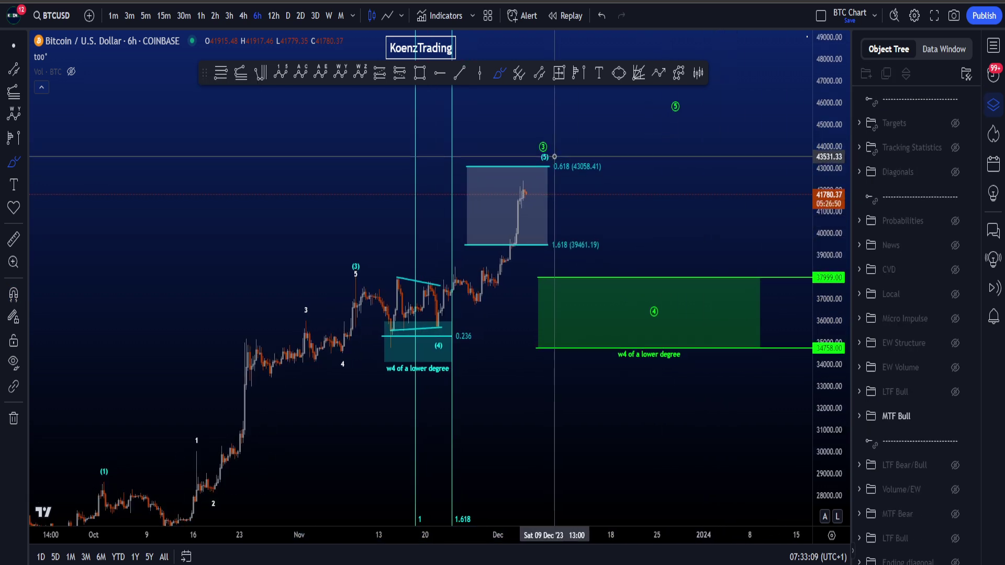
{"action": "left_click_drag", "start_coordinate": [551, 149], "coordinate": [525, 151]}
{"action": "key", "text": "ctrl+z"}
{"action": "mouse_move", "coordinate": [598, 155]}
{"action": "left_mouse_down"}
{"action": "mouse_move", "coordinate": [584, 149]}
{"action": "mouse_move", "coordinate": [597, 156]}
{"action": "left_mouse_up"}
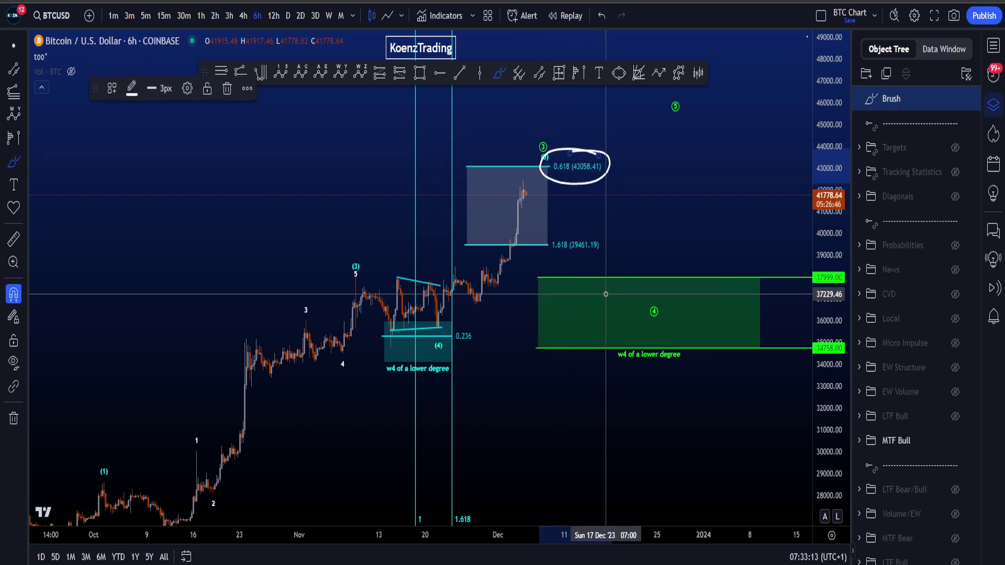
{"action": "key", "text": "ctrl+z"}
{"action": "mouse_move", "coordinate": [552, 184]}
{"action": "left_mouse_down"}
{"action": "mouse_move", "coordinate": [587, 180]}
{"action": "mouse_move", "coordinate": [567, 190]}
{"action": "mouse_move", "coordinate": [582, 189]}
{"action": "left_mouse_up"}
{"action": "key", "text": "ctrl+z"}
- Show the Targets drawing group, inspect the yellow resistance zone's price limits, and hide the group again
{"action": "left_click", "coordinate": [12, 48]}
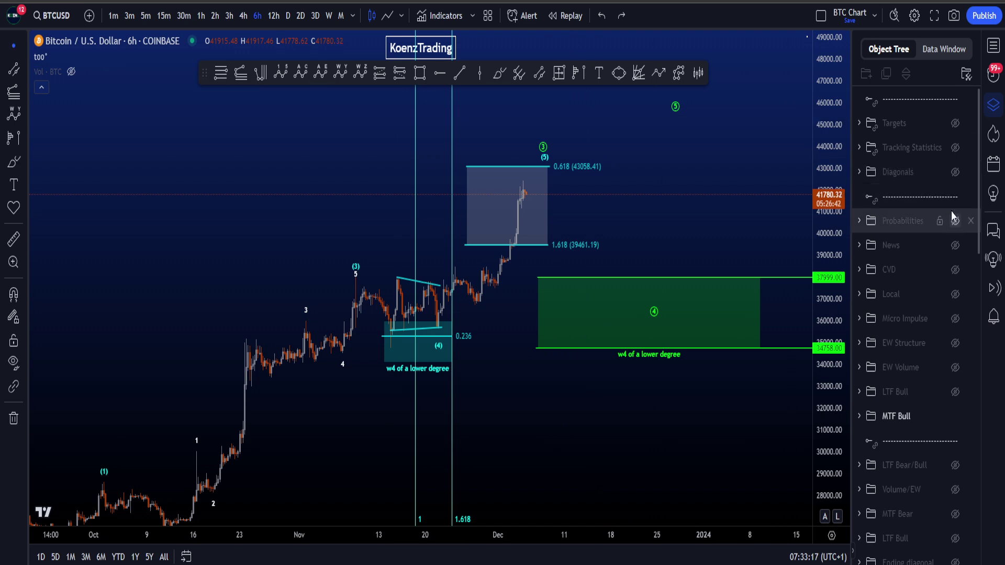
{"action": "left_click", "coordinate": [955, 125]}
{"action": "left_click_drag", "start_coordinate": [832, 243], "coordinate": [832, 222]}
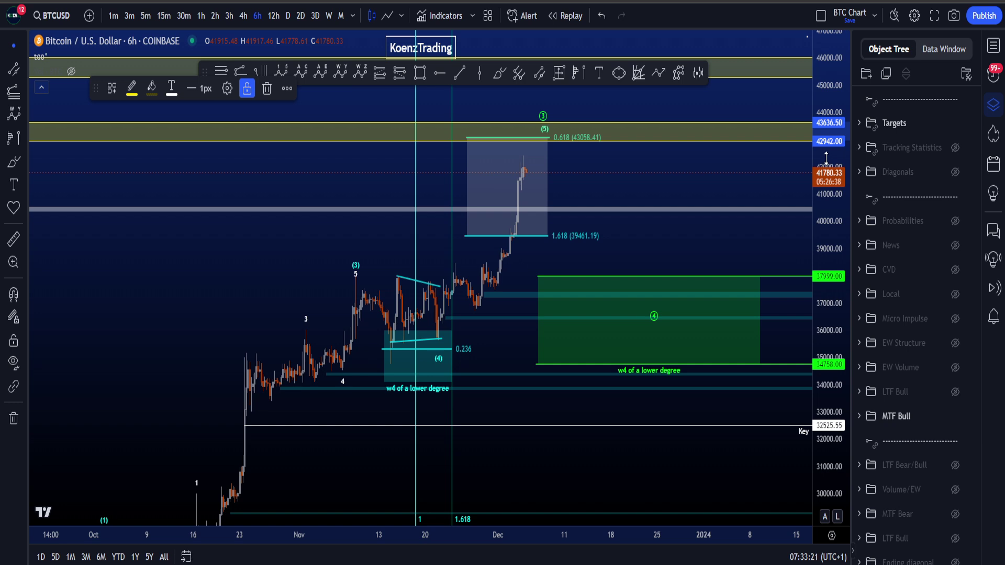
{"action": "left_click_drag", "start_coordinate": [843, 144], "coordinate": [904, 177]}
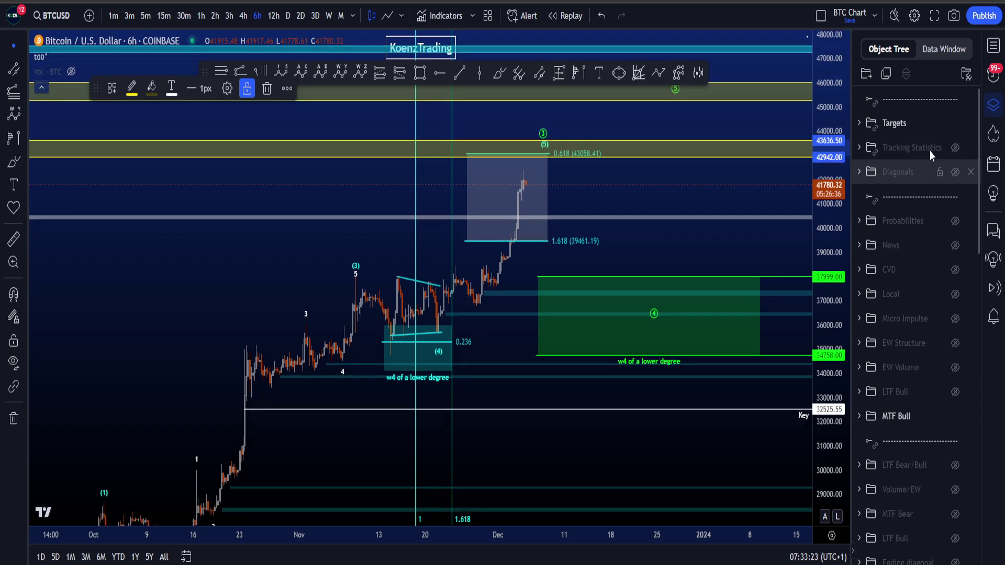
{"action": "left_click", "coordinate": [956, 124]}
{"action": "left_click_drag", "start_coordinate": [836, 239], "coordinate": [811, 311]}
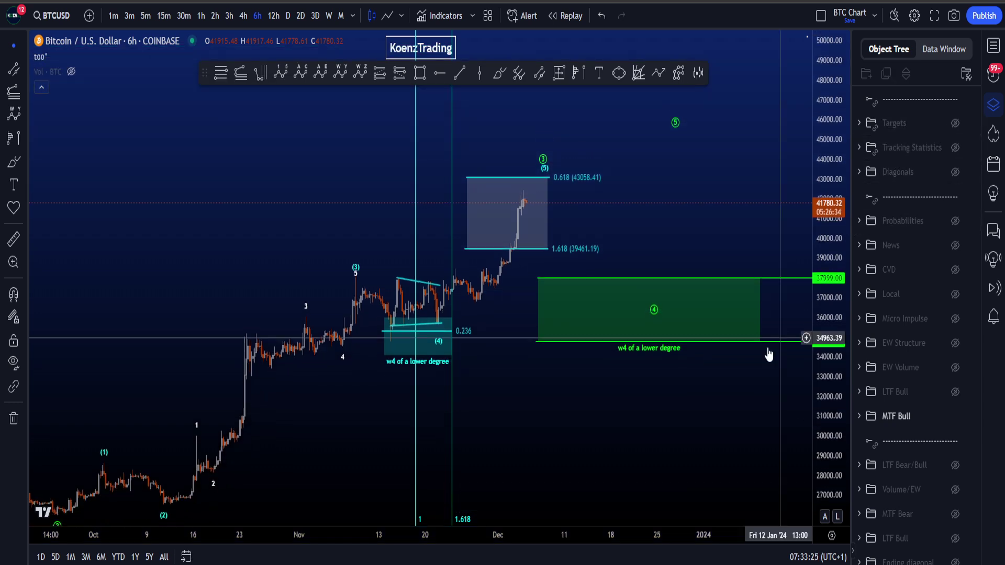
- Circle the green wave 4 label with the Brush, link it to a loop around the wave (4) triangle, and undo the stroke
{"action": "left_click_drag", "start_coordinate": [737, 395], "coordinate": [681, 404]}
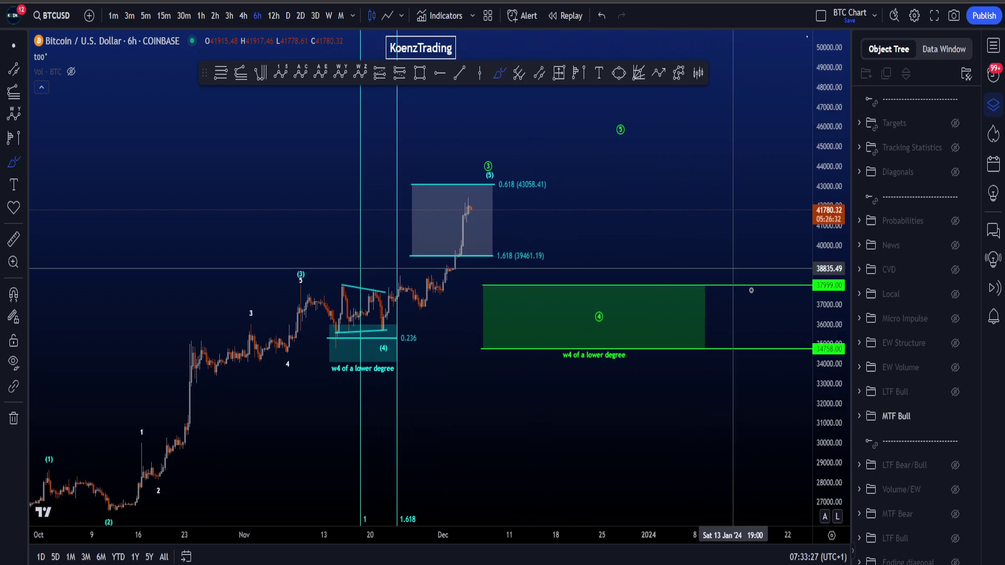
{"action": "left_click_drag", "start_coordinate": [825, 368], "coordinate": [824, 340]}
{"action": "scroll", "coordinate": [631, 328], "scroll_direction": "down", "scroll_amount": 1}
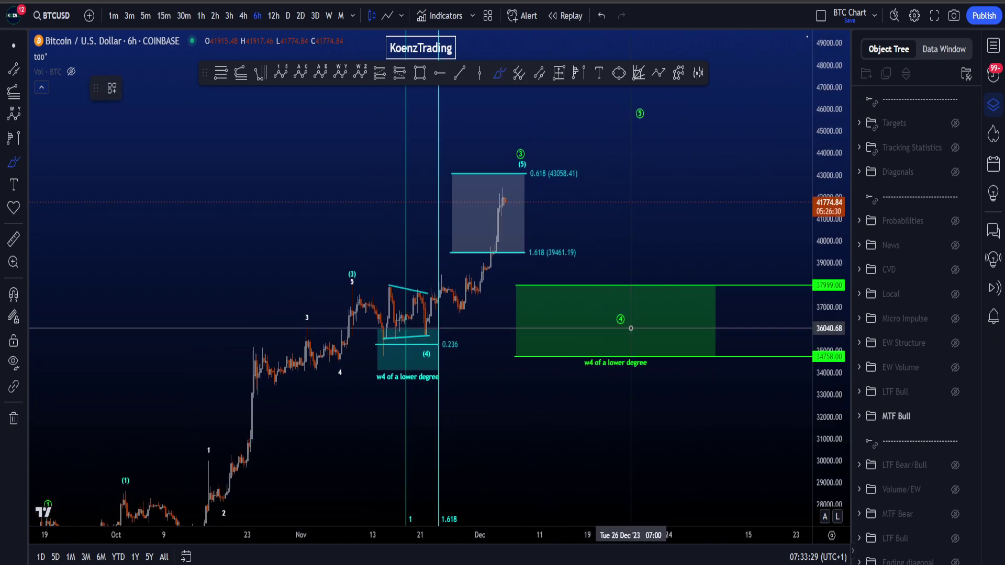
{"action": "scroll", "coordinate": [631, 328], "scroll_direction": "up", "scroll_amount": 1}
{"action": "mouse_move", "coordinate": [630, 307]}
{"action": "left_mouse_down"}
{"action": "mouse_move", "coordinate": [638, 319]}
{"action": "mouse_move", "coordinate": [460, 330]}
{"action": "mouse_move", "coordinate": [361, 361]}
{"action": "mouse_move", "coordinate": [359, 293]}
{"action": "mouse_move", "coordinate": [421, 301]}
{"action": "mouse_move", "coordinate": [399, 367]}
{"action": "left_mouse_up"}
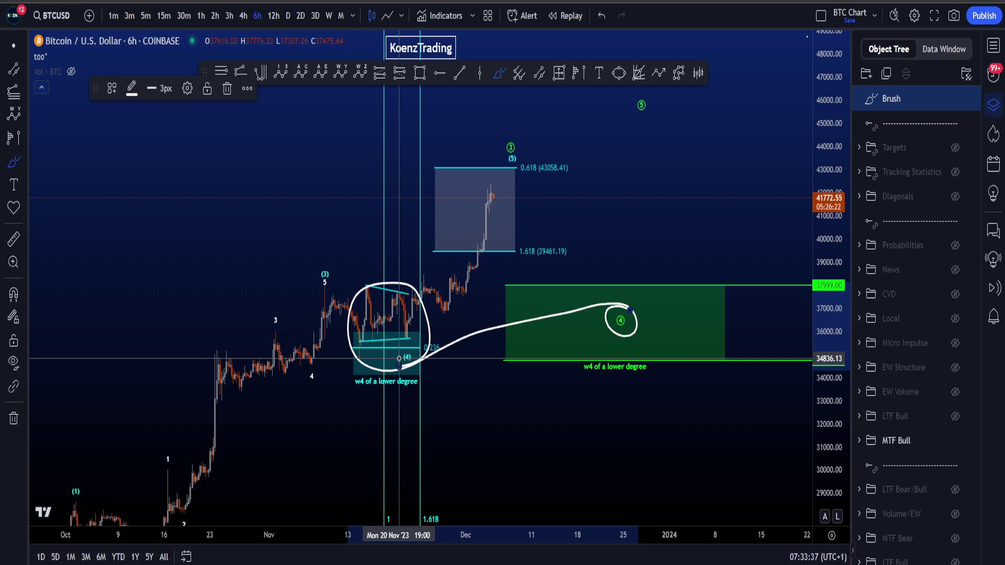
{"action": "key", "text": "ctrl+z"}
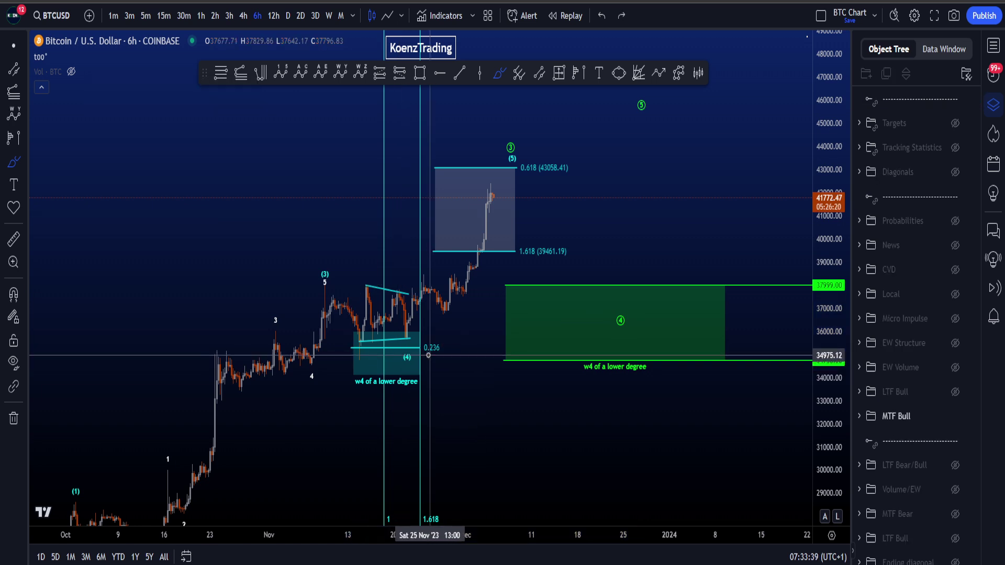
- Outline the wave (4) label and the triangle correction above it with the Brush, undoing each mark
{"action": "mouse_move", "coordinate": [424, 354]}
{"action": "left_mouse_down"}
{"action": "mouse_move", "coordinate": [406, 342]}
{"action": "mouse_move", "coordinate": [403, 374]}
{"action": "left_mouse_up"}
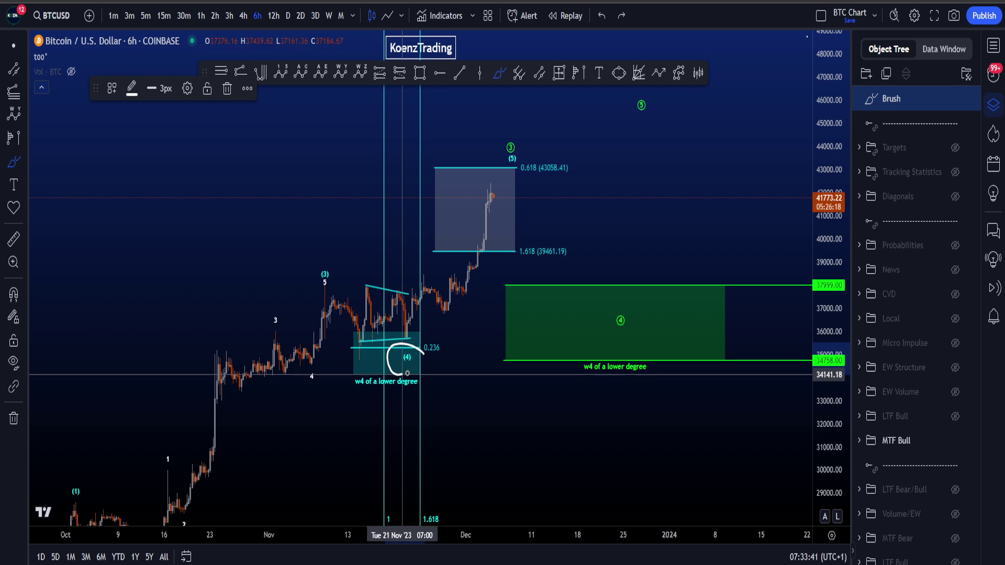
{"action": "key", "text": "ctrl+z"}
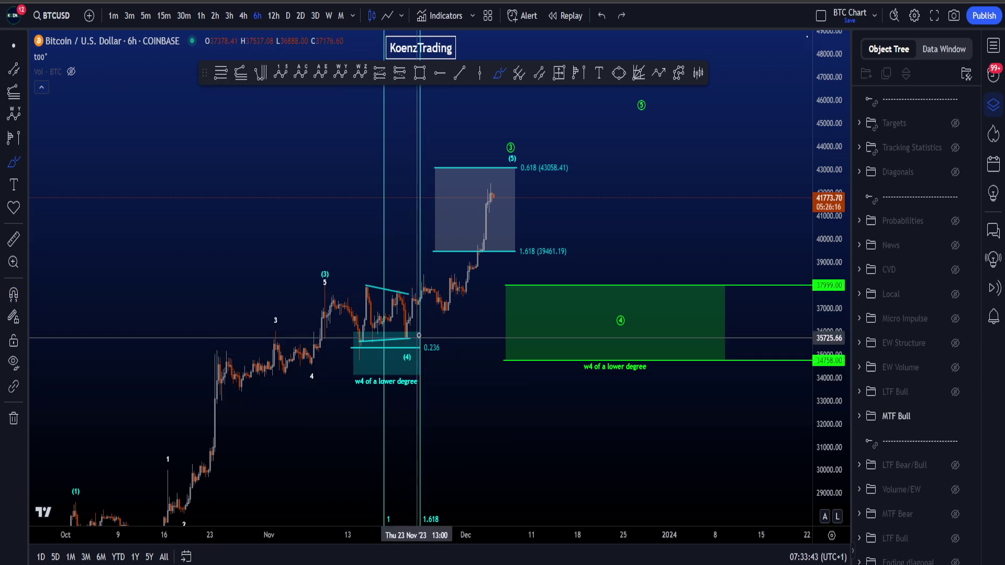
{"action": "left_click_drag", "start_coordinate": [420, 333], "coordinate": [350, 269]}
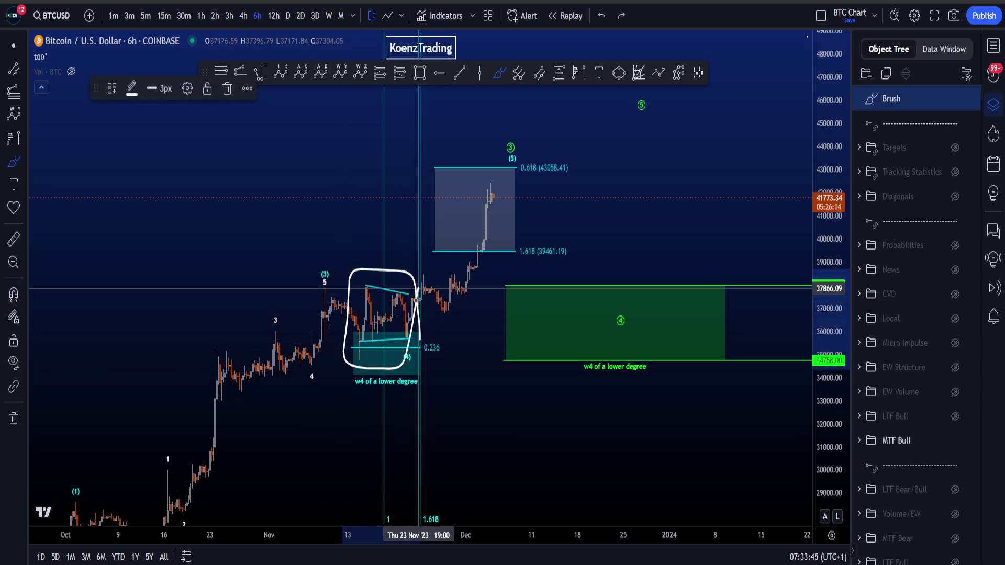
{"action": "key", "text": "ctrl+z"}
- Mark the white wave 3 and wave 4 pullback before the wave (3) high with the Brush, and undo the strokes
{"action": "mouse_move", "coordinate": [329, 381]}
{"action": "left_mouse_down"}
{"action": "mouse_move", "coordinate": [293, 387]}
{"action": "mouse_move", "coordinate": [318, 330]}
{"action": "mouse_move", "coordinate": [439, 330]}
{"action": "mouse_move", "coordinate": [355, 393]}
{"action": "mouse_move", "coordinate": [353, 318]}
{"action": "left_mouse_up"}
{"action": "key", "text": "ctrl+z"}
{"action": "key", "text": "ctrl+z"}
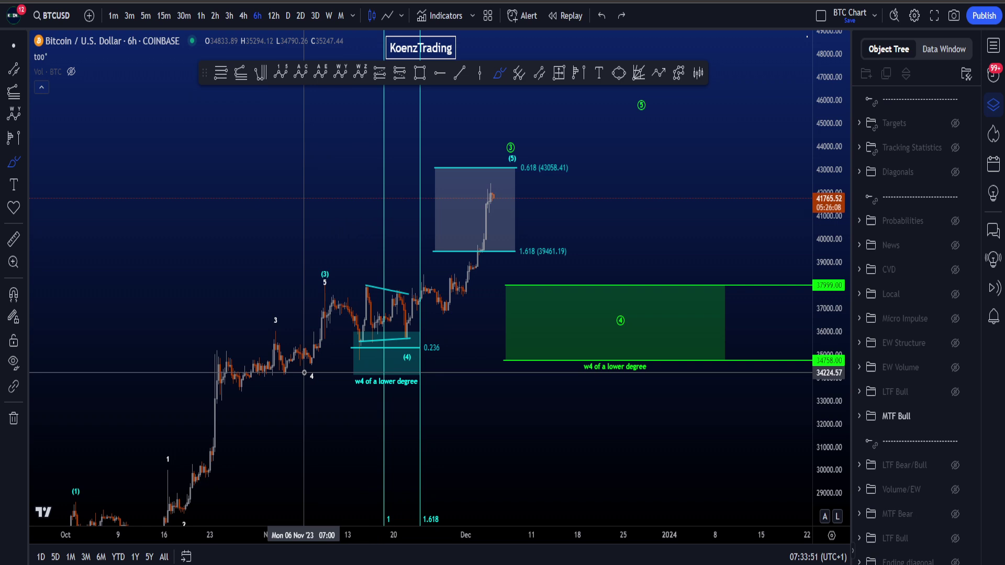
{"action": "left_click_drag", "start_coordinate": [274, 318], "coordinate": [283, 334]}
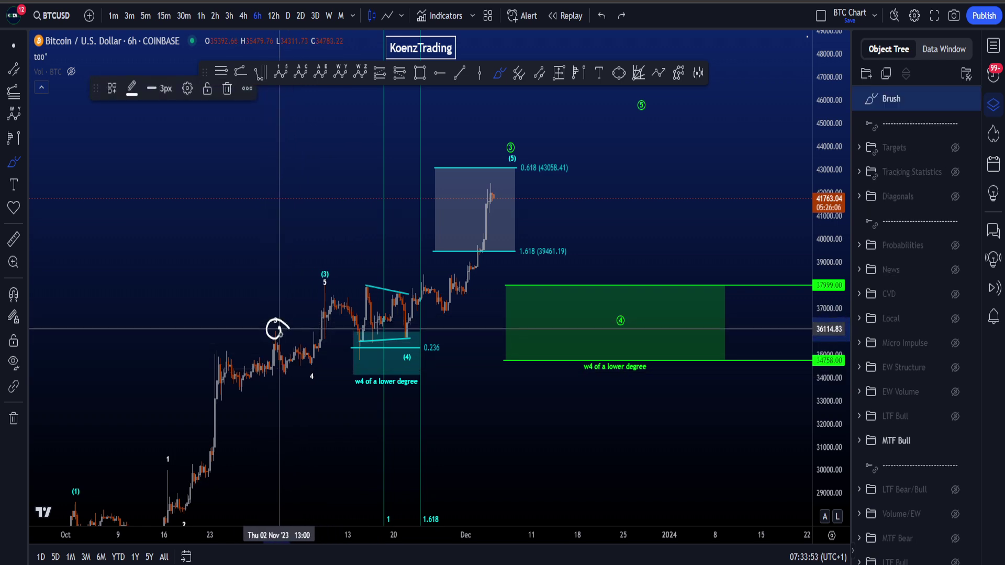
{"action": "mouse_move", "coordinate": [279, 391]}
{"action": "left_mouse_down"}
{"action": "mouse_move", "coordinate": [274, 374]}
{"action": "mouse_move", "coordinate": [321, 386]}
{"action": "mouse_move", "coordinate": [300, 375]}
{"action": "left_mouse_up"}
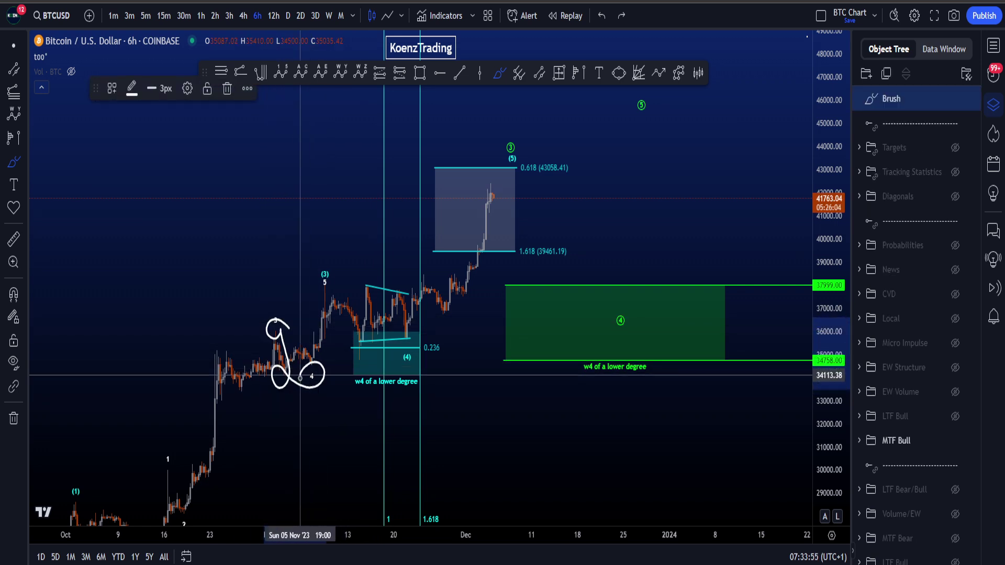
{"action": "key", "text": "ctrl+z"}
- Sketch Brush marks at the 0.236 level, down from the wave (3) peak and beside the green zone, undoing them
{"action": "mouse_move", "coordinate": [417, 348]}
{"action": "left_mouse_down"}
{"action": "mouse_move", "coordinate": [406, 344]}
{"action": "mouse_move", "coordinate": [419, 349]}
{"action": "left_mouse_up"}
{"action": "key", "text": "ctrl+z"}
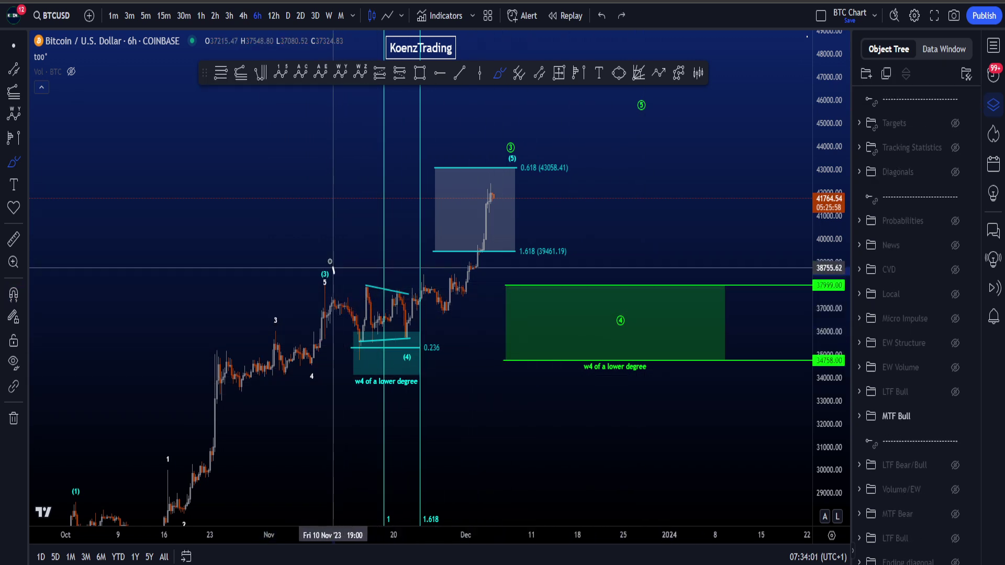
{"action": "left_click_drag", "start_coordinate": [332, 266], "coordinate": [315, 302]}
{"action": "mouse_move", "coordinate": [332, 262]}
{"action": "left_mouse_down"}
{"action": "mouse_move", "coordinate": [348, 370]}
{"action": "mouse_move", "coordinate": [361, 347]}
{"action": "mouse_move", "coordinate": [359, 370]}
{"action": "left_mouse_up"}
{"action": "key", "text": "ctrl+z"}
{"action": "mouse_move", "coordinate": [503, 367]}
{"action": "left_mouse_down"}
{"action": "mouse_move", "coordinate": [706, 293]}
{"action": "mouse_move", "coordinate": [525, 271]}
{"action": "left_mouse_up"}
{"action": "key", "text": "ctrl+z"}
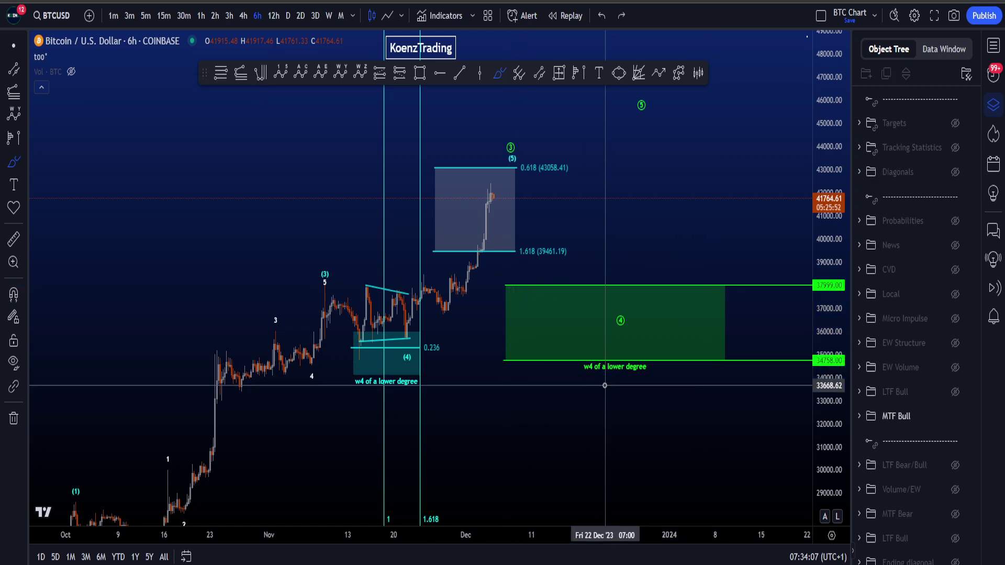
- Connect the green wave 4 label to the wave (4) triangle with the Brush, add strokes above the green zone, and undo them
{"action": "mouse_move", "coordinate": [631, 305]}
{"action": "left_mouse_down"}
{"action": "mouse_move", "coordinate": [607, 340]}
{"action": "mouse_move", "coordinate": [634, 313]}
{"action": "mouse_move", "coordinate": [478, 365]}
{"action": "mouse_move", "coordinate": [326, 331]}
{"action": "left_mouse_up"}
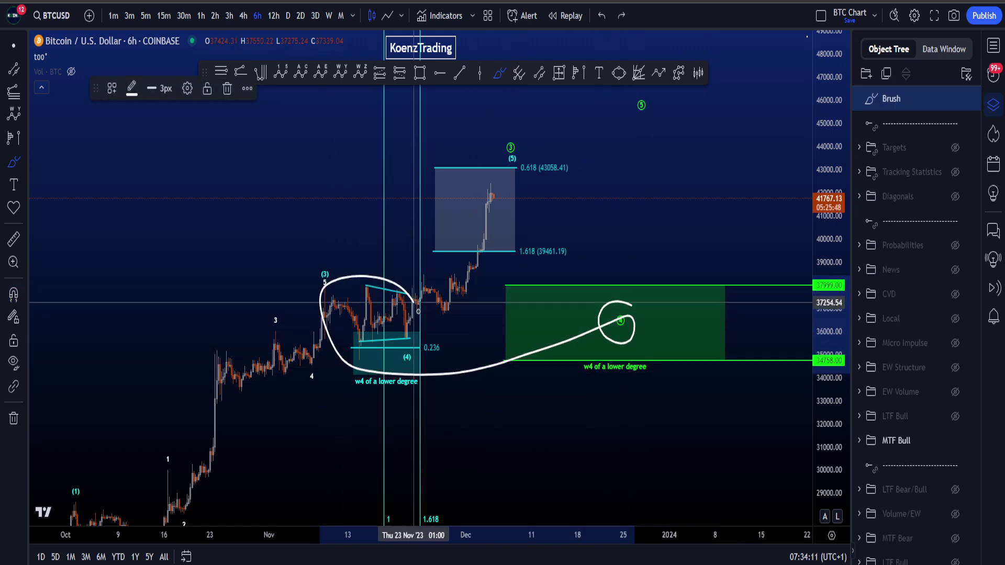
{"action": "key", "text": "ctrl+z"}
{"action": "mouse_move", "coordinate": [515, 271]}
{"action": "left_mouse_down"}
{"action": "mouse_move", "coordinate": [755, 259]}
{"action": "mouse_move", "coordinate": [445, 410]}
{"action": "mouse_move", "coordinate": [447, 277]}
{"action": "left_mouse_up"}
{"action": "key", "text": "ctrl+z"}
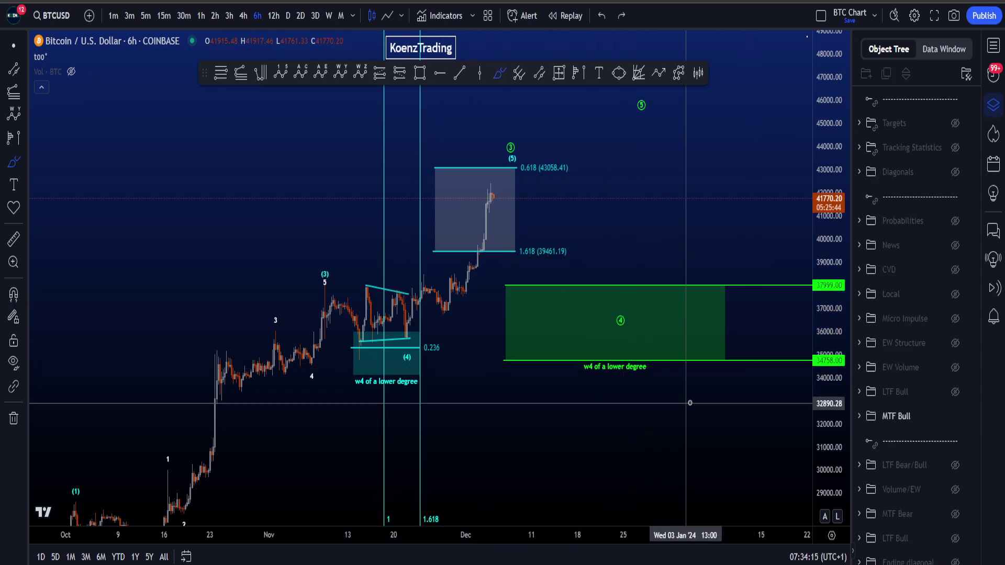
{"action": "mouse_move", "coordinate": [579, 269]}
{"action": "left_mouse_down"}
{"action": "mouse_move", "coordinate": [595, 306]}
{"action": "mouse_move", "coordinate": [673, 209]}
{"action": "mouse_move", "coordinate": [673, 258]}
{"action": "left_mouse_up"}
{"action": "key", "text": "ctrl+z"}
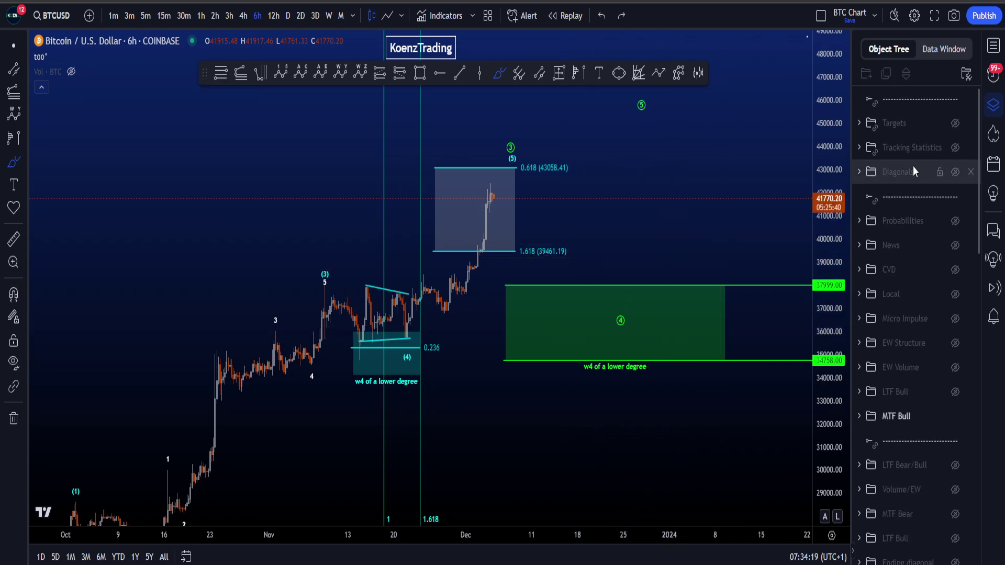
- Show the Targets group and circle the interior of the green wave 4 zone with the Brush, undoing the circle
{"action": "left_click", "coordinate": [955, 123]}
{"action": "scroll", "coordinate": [834, 426], "scroll_direction": "up", "scroll_amount": 3}
{"action": "mouse_move", "coordinate": [602, 312]}
{"action": "left_mouse_down"}
{"action": "mouse_move", "coordinate": [503, 316]}
{"action": "mouse_move", "coordinate": [570, 306]}
{"action": "left_mouse_up"}
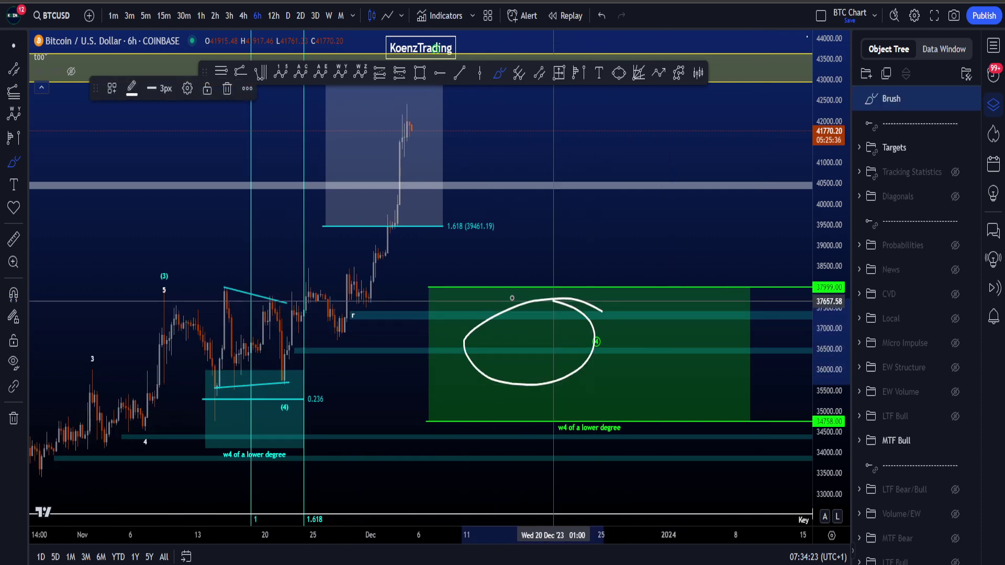
{"action": "key", "text": "ctrl+z"}
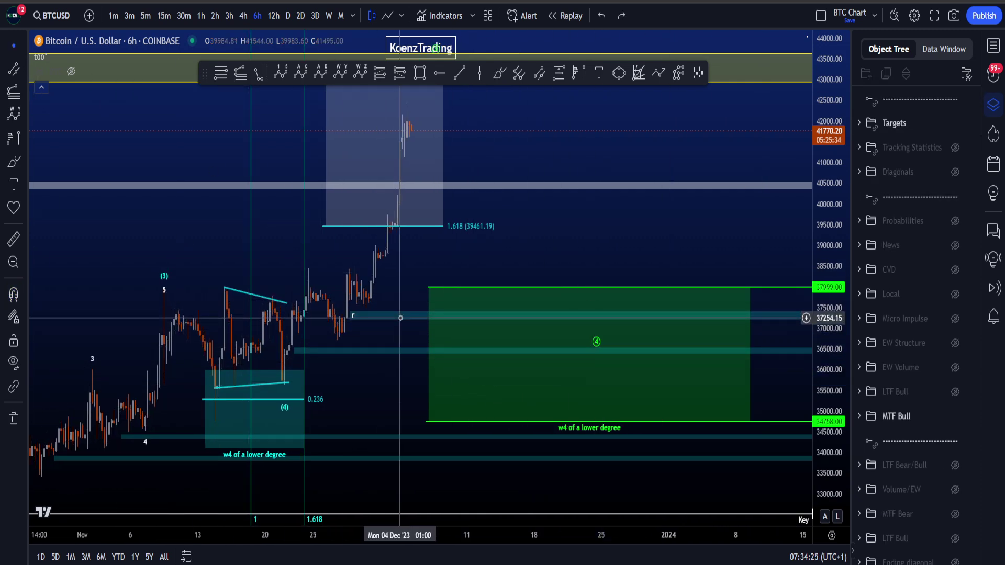
- Select the two teal target bands crossing the green wave 4 zone to read their price limits, and hide the Targets group
{"action": "left_click", "coordinate": [401, 320]}
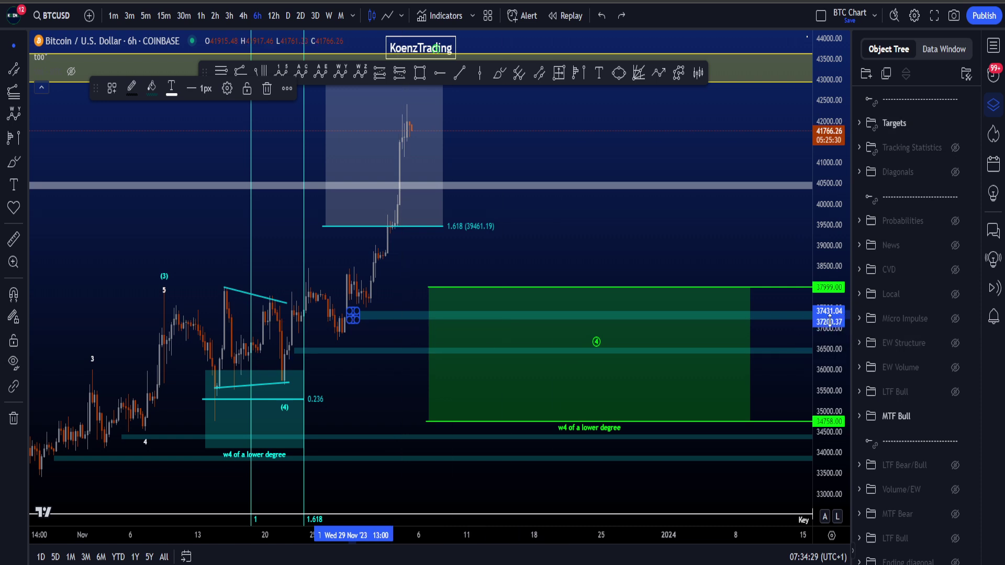
{"action": "left_click", "coordinate": [396, 354], "text": "ctrl"}
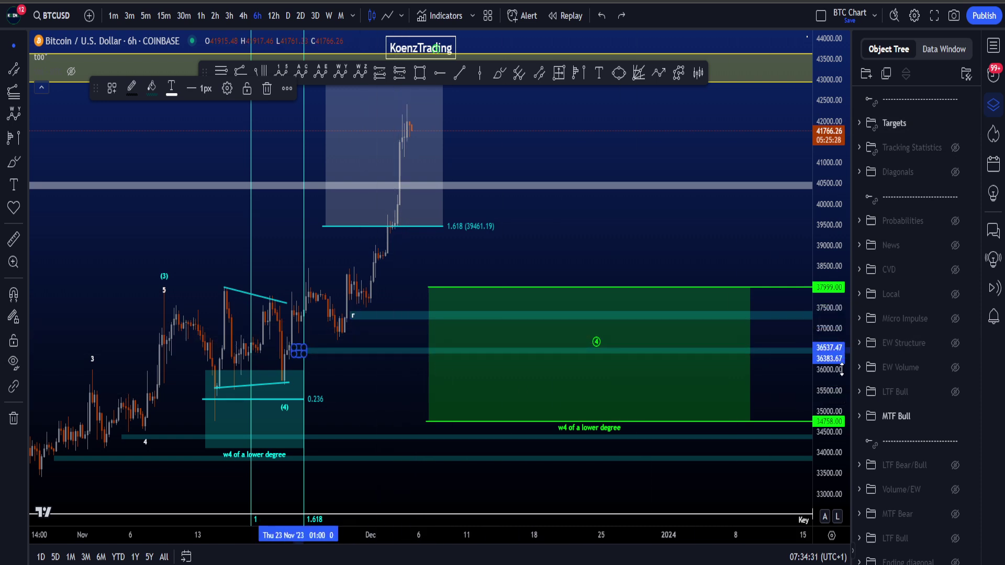
{"action": "left_click_drag", "start_coordinate": [832, 375], "coordinate": [833, 411]}
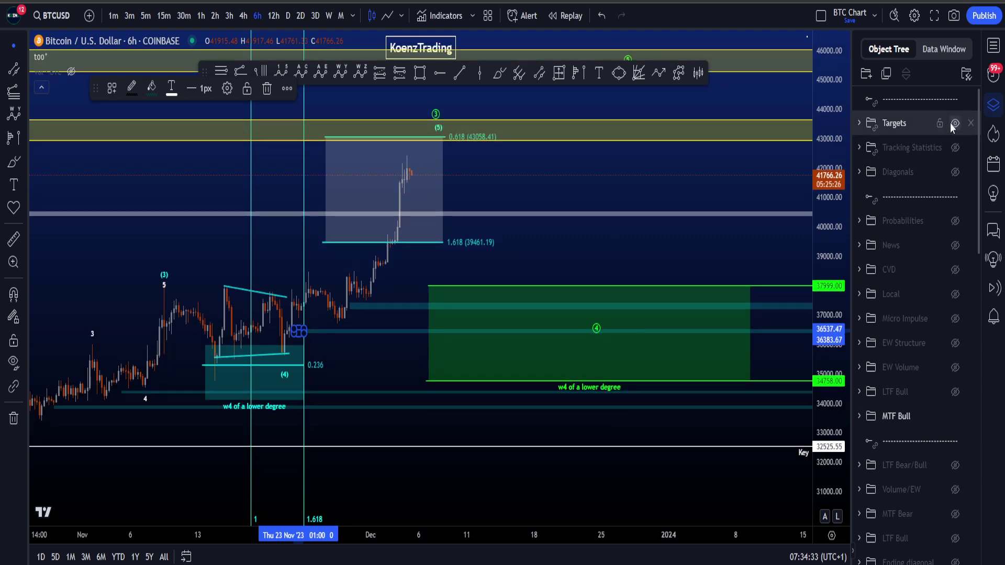
{"action": "left_click", "coordinate": [955, 124]}
- Sketch a Brush mark around the wave (4) correction and delete it
{"action": "left_click_drag", "start_coordinate": [734, 236], "coordinate": [650, 246]}
{"action": "scroll", "coordinate": [650, 246], "scroll_direction": "down", "scroll_amount": 6}
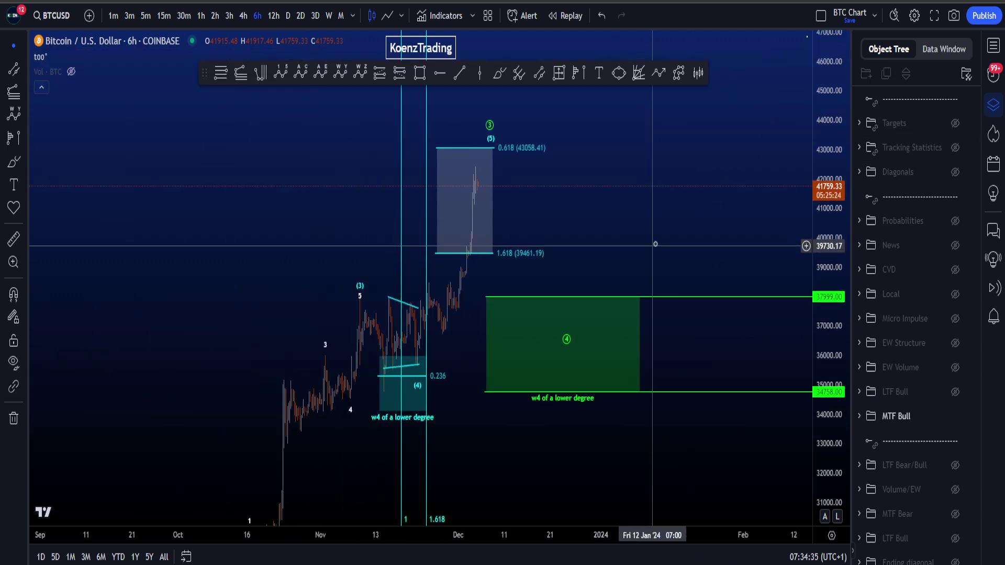
{"action": "left_click_drag", "start_coordinate": [831, 291], "coordinate": [833, 326]}
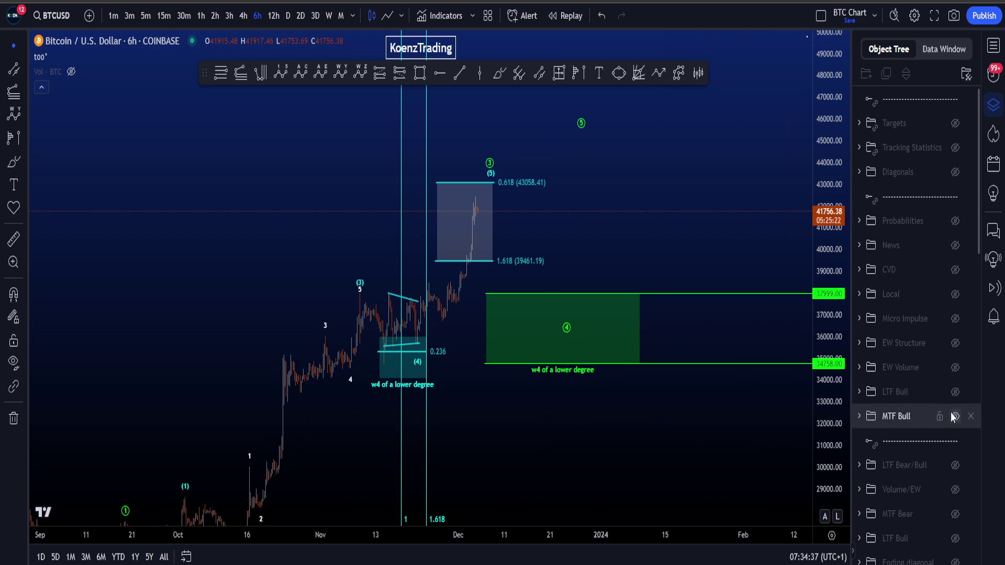
{"action": "left_click", "coordinate": [499, 73]}
{"action": "mouse_move", "coordinate": [415, 371]}
{"action": "left_mouse_down"}
{"action": "mouse_move", "coordinate": [492, 178]}
{"action": "mouse_move", "coordinate": [405, 337]}
{"action": "left_mouse_up"}
{"action": "key", "text": "Delete"}
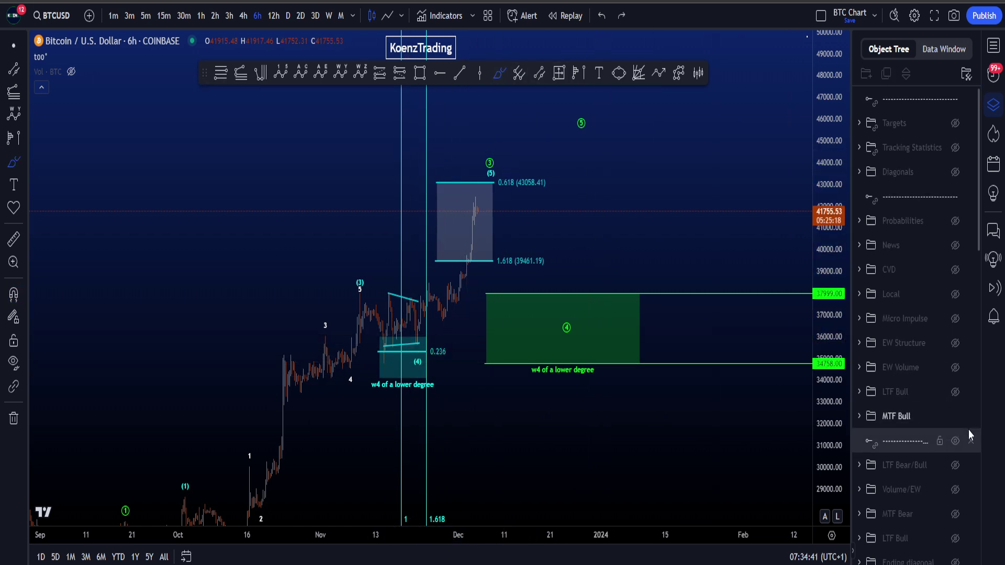
- Hide the MTF Bull group, show the LTF Bull group, and switch the chart to the 4-hour timeframe
{"action": "left_click", "coordinate": [955, 416]}
{"action": "left_click", "coordinate": [955, 391]}
{"action": "scroll", "coordinate": [463, 274], "scroll_direction": "up", "scroll_amount": 6}
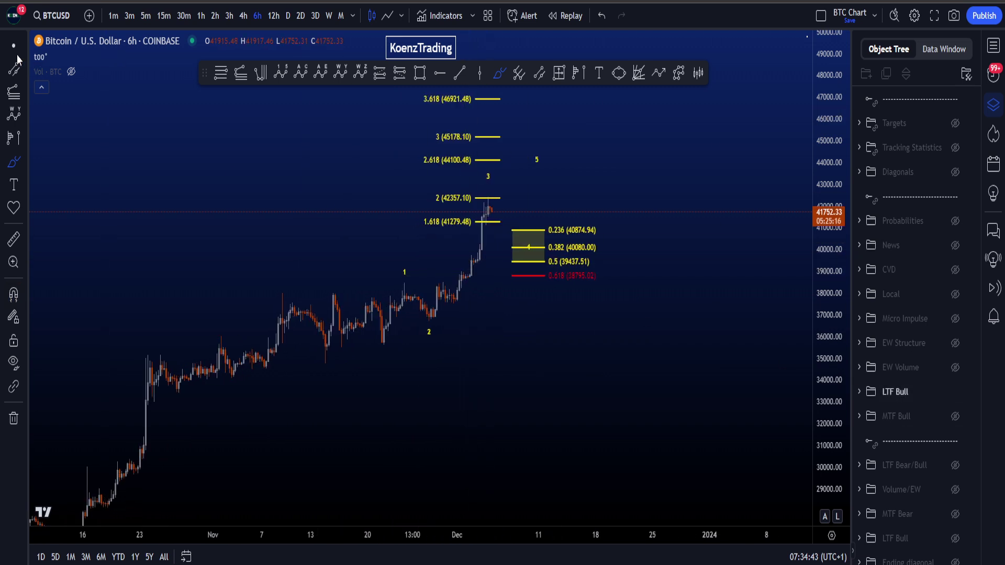
{"action": "left_click", "coordinate": [243, 15]}
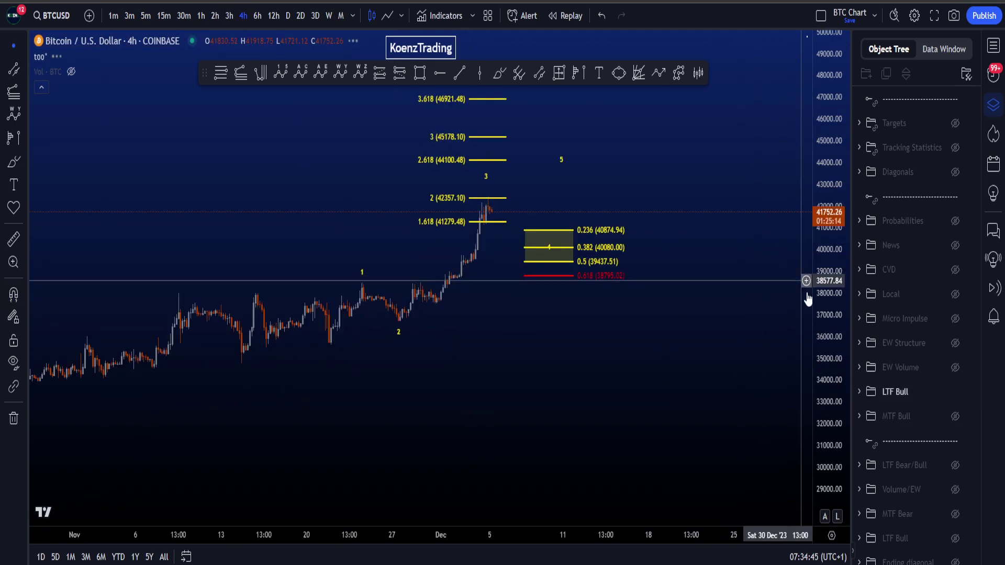
{"action": "left_click_drag", "start_coordinate": [617, 299], "coordinate": [587, 352]}
- Mark the yellow 2 (42357.10) extension level with the Brush and undo the stroke
{"action": "left_click", "coordinate": [499, 73]}
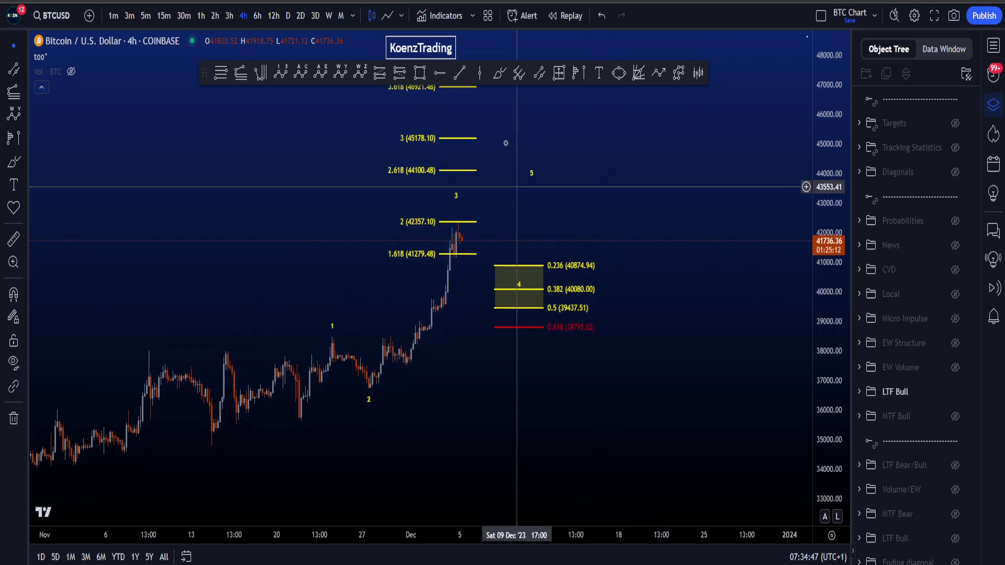
{"action": "mouse_move", "coordinate": [440, 216]}
{"action": "left_mouse_down"}
{"action": "mouse_move", "coordinate": [391, 225]}
{"action": "mouse_move", "coordinate": [494, 208]}
{"action": "mouse_move", "coordinate": [409, 210]}
{"action": "left_mouse_up"}
{"action": "key", "text": "ctrl+z"}
{"action": "left_click_drag", "start_coordinate": [823, 325], "coordinate": [808, 280]}
{"action": "scroll", "coordinate": [808, 281], "scroll_direction": "up", "scroll_amount": 2}
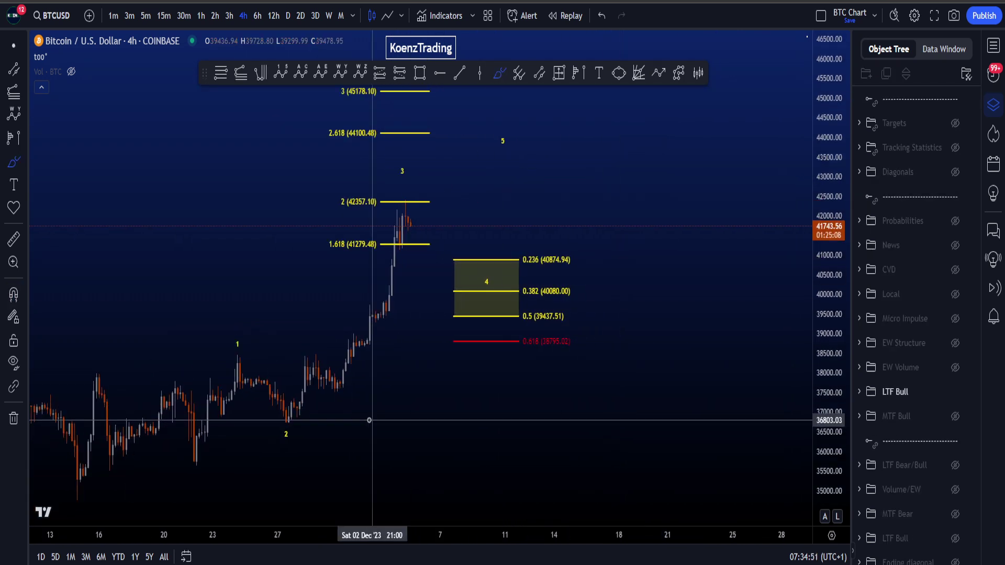
- Mark the yellow wave 3 label and the 1.618, 2 and 2.618 extension levels with the Brush and undo the strokes
{"action": "left_click_drag", "start_coordinate": [403, 161], "coordinate": [392, 172]}
{"action": "key", "text": "ctrl+z"}
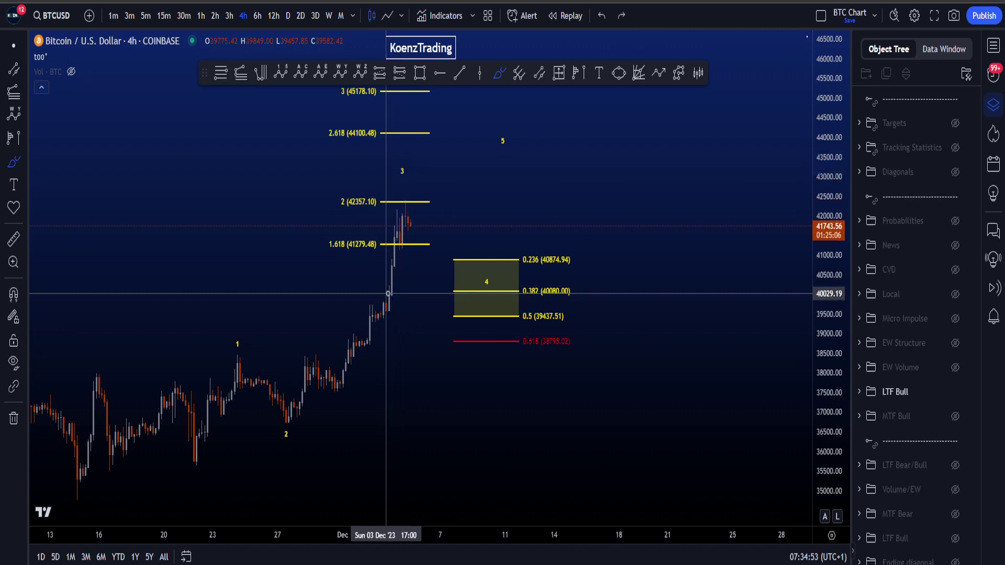
{"action": "left_click_drag", "start_coordinate": [337, 242], "coordinate": [417, 245]}
{"action": "left_click_drag", "start_coordinate": [349, 207], "coordinate": [386, 197]}
{"action": "left_click_drag", "start_coordinate": [339, 138], "coordinate": [401, 135]}
{"action": "key", "text": "ctrl+z"}
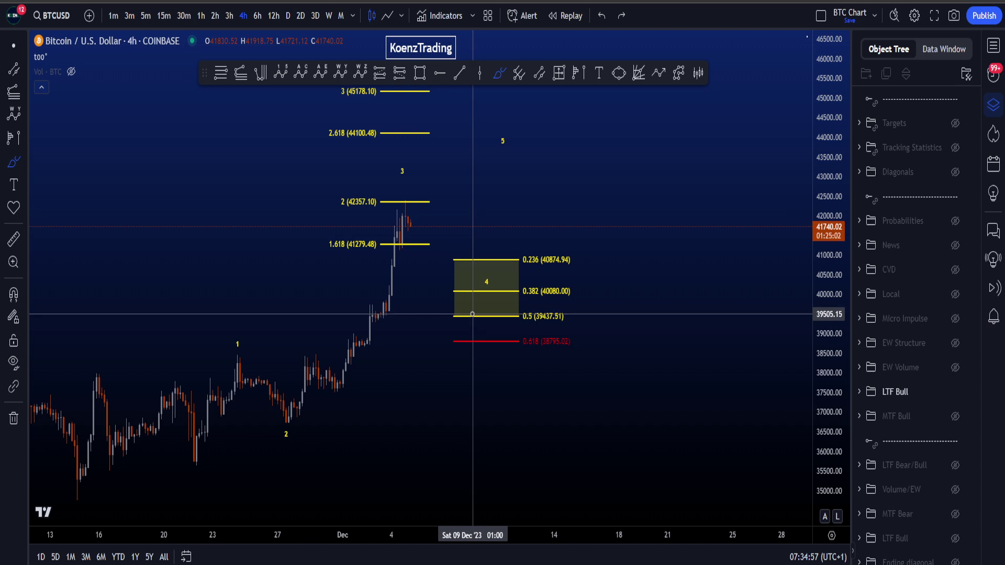
- Sketch Brush marks along the wave 1–2 section, around the yellow 3 label and toward wave 5, and undo them
{"action": "mouse_move", "coordinate": [210, 459]}
{"action": "left_mouse_down"}
{"action": "mouse_move", "coordinate": [224, 417]}
{"action": "mouse_move", "coordinate": [283, 422]}
{"action": "mouse_move", "coordinate": [328, 352]}
{"action": "left_mouse_up"}
{"action": "key", "text": "ctrl+z"}
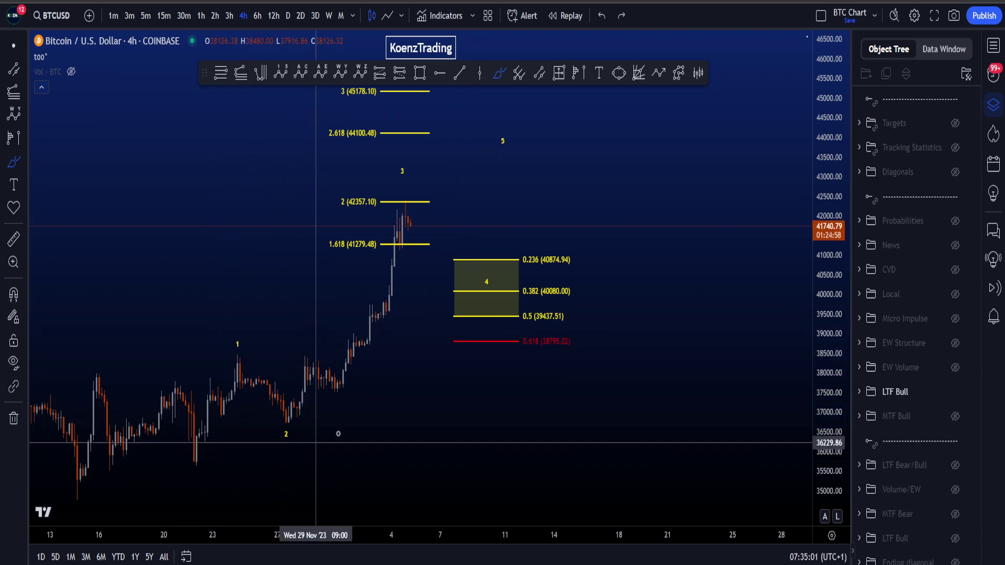
{"action": "left_click_drag", "start_coordinate": [826, 234], "coordinate": [827, 257]}
{"action": "left_click_drag", "start_coordinate": [406, 170], "coordinate": [408, 175]}
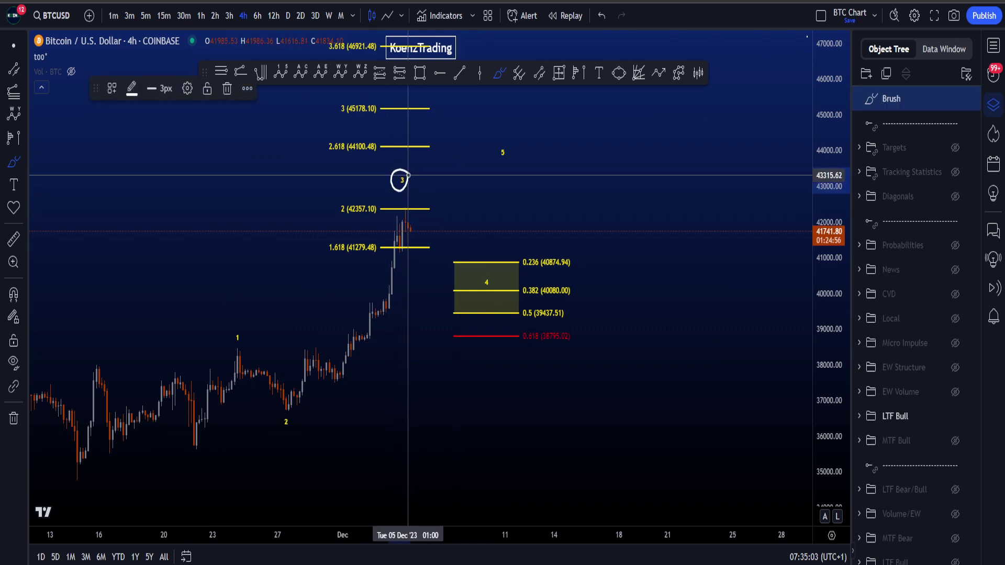
{"action": "left_click_drag", "start_coordinate": [434, 215], "coordinate": [482, 179]}
{"action": "key", "text": "ctrl+z"}
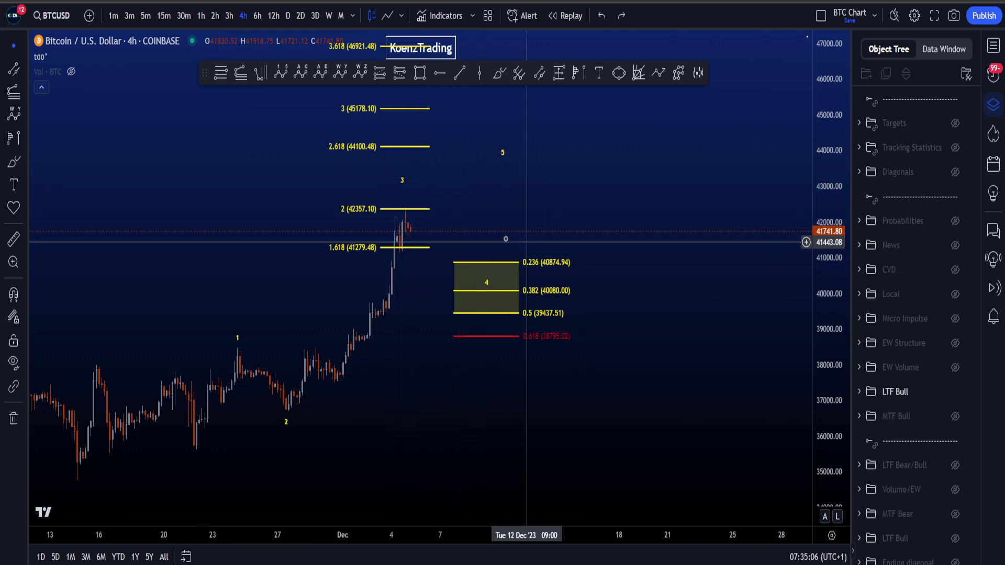
- Mark the latest candles between the 1.618 and 2 extension levels with the Brush and undo the marks
{"action": "left_click_drag", "start_coordinate": [541, 215], "coordinate": [567, 288]}
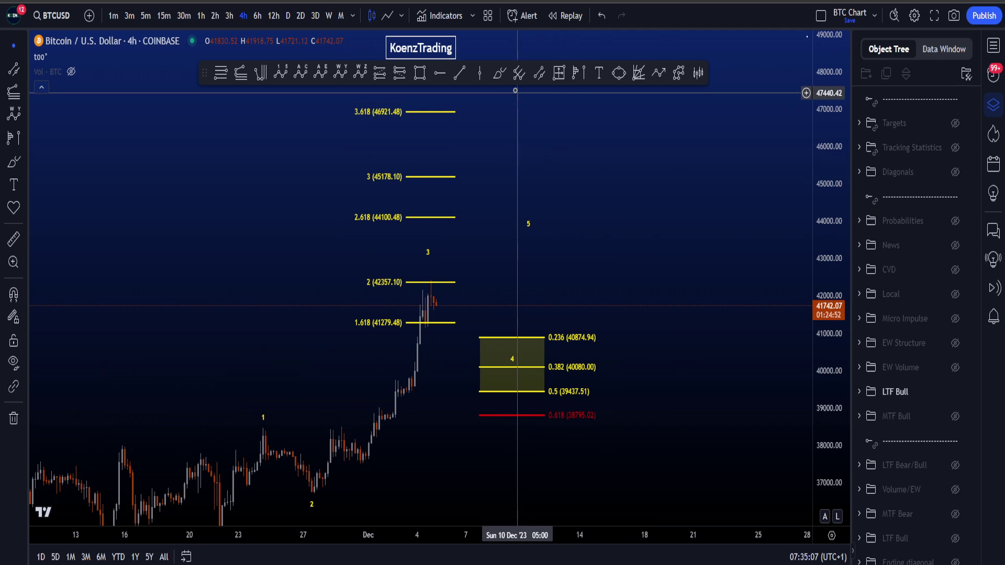
{"action": "left_click", "coordinate": [500, 75]}
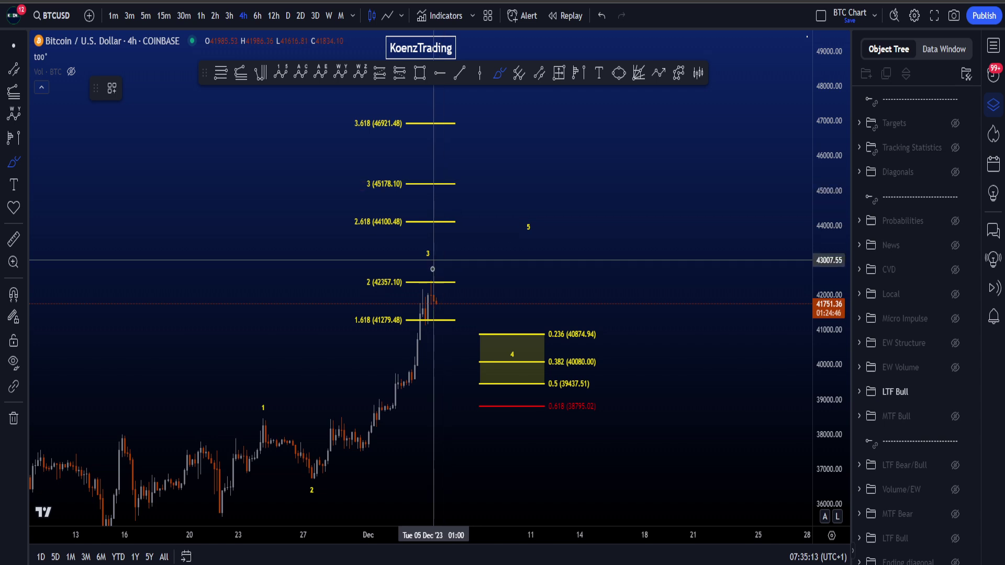
{"action": "mouse_move", "coordinate": [419, 288]}
{"action": "left_mouse_down"}
{"action": "mouse_move", "coordinate": [448, 306]}
{"action": "mouse_move", "coordinate": [426, 317]}
{"action": "left_mouse_up"}
{"action": "key", "text": "ctrl+z"}
{"action": "key", "text": "ctrl+z"}
- Circle the consolidations along the rally, the wave 4 zone and the path toward wave 5 with the Brush, and undo every circle
{"action": "mouse_move", "coordinate": [415, 378]}
{"action": "left_mouse_down"}
{"action": "mouse_move", "coordinate": [392, 392]}
{"action": "mouse_move", "coordinate": [398, 403]}
{"action": "mouse_move", "coordinate": [358, 418]}
{"action": "left_mouse_up"}
{"action": "mouse_move", "coordinate": [433, 290]}
{"action": "left_mouse_down"}
{"action": "mouse_move", "coordinate": [473, 296]}
{"action": "mouse_move", "coordinate": [471, 260]}
{"action": "mouse_move", "coordinate": [510, 229]}
{"action": "left_mouse_up"}
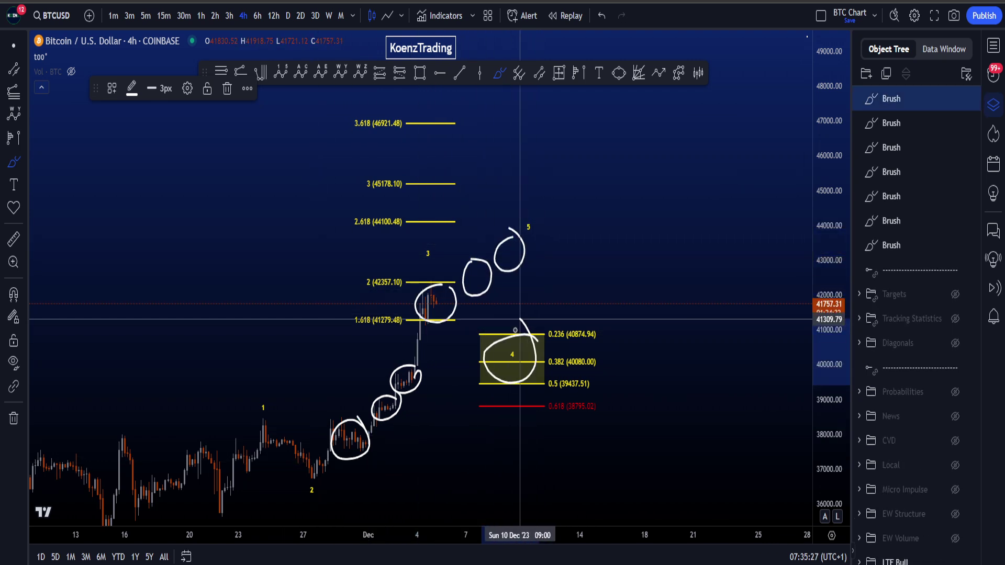
{"action": "key", "text": "ctrl+z"}
{"action": "key", "text": "ctrl+z"}
{"action": "key", "text": "ctrl+z"}
{"action": "left_click_drag", "start_coordinate": [524, 346], "coordinate": [527, 344]}
{"action": "key", "text": "ctrl+z"}
{"action": "key", "text": "ctrl+z"}
{"action": "key", "text": "ctrl+z"}
{"action": "key", "text": "ctrl+z"}
- Mark the 1.618 (41279.48) extension level with the Brush and undo the strokes
{"action": "mouse_move", "coordinate": [399, 314]}
{"action": "left_mouse_down"}
{"action": "mouse_move", "coordinate": [349, 326]}
{"action": "mouse_move", "coordinate": [370, 302]}
{"action": "left_mouse_up"}
{"action": "key", "text": "ctrl+z"}
{"action": "left_click_drag", "start_coordinate": [829, 430], "coordinate": [823, 363]}
{"action": "scroll", "coordinate": [454, 338], "scroll_direction": "up", "scroll_amount": 2}
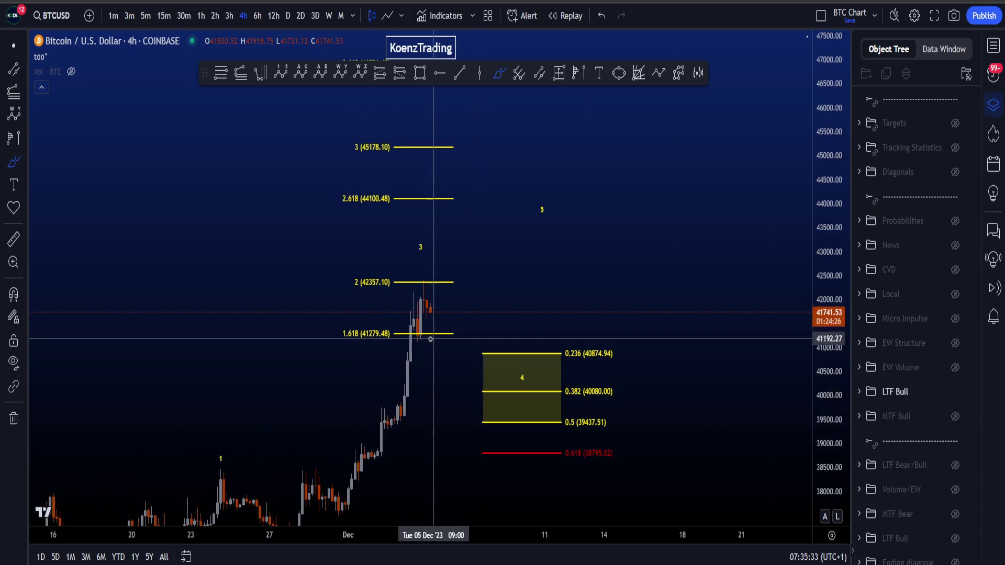
{"action": "left_click_drag", "start_coordinate": [379, 341], "coordinate": [343, 338]}
{"action": "key", "text": "ctrl+z"}
- Sketch short Brush arcs over the latest candles at the 1.618 level and undo them
{"action": "left_click_drag", "start_coordinate": [404, 332], "coordinate": [407, 303]}
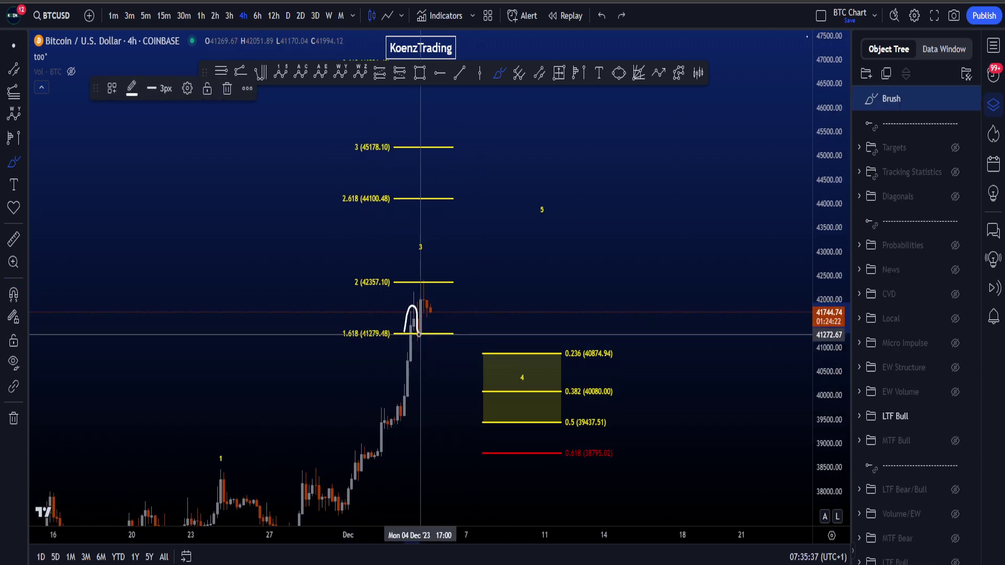
{"action": "key", "text": "ctrl+z"}
{"action": "mouse_move", "coordinate": [420, 341]}
{"action": "left_mouse_down"}
{"action": "mouse_move", "coordinate": [397, 342]}
{"action": "mouse_move", "coordinate": [387, 322]}
{"action": "mouse_move", "coordinate": [421, 302]}
{"action": "left_mouse_up"}
{"action": "key", "text": "ctrl+z"}
{"action": "key", "text": "ctrl+z"}
{"action": "key", "text": "ctrl+z"}
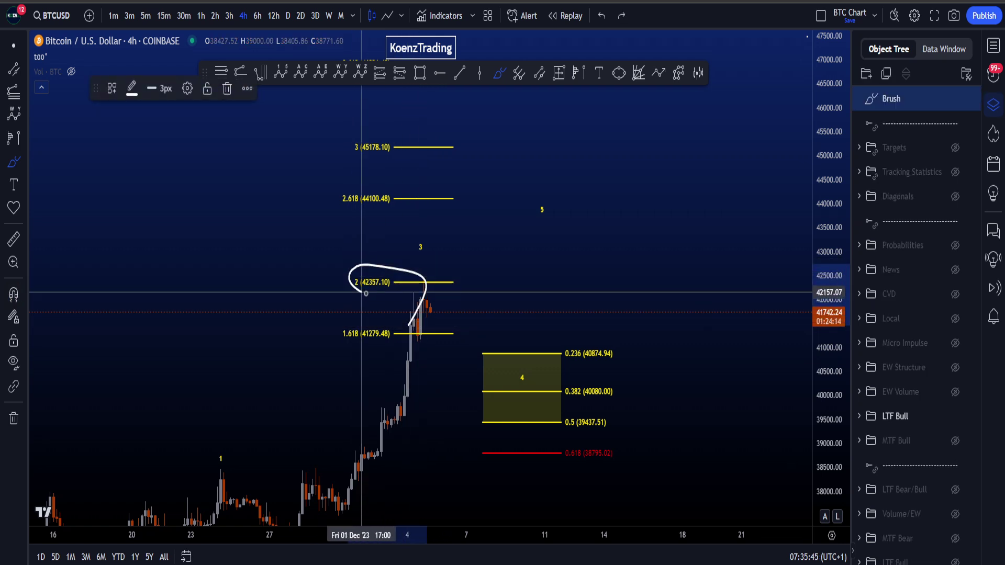
- Undo the Brush loop around the 2 (42357.10) level, sketch another stroke above it and delete that stroke
{"action": "key", "text": "ctrl+z"}
{"action": "mouse_move", "coordinate": [358, 265]}
{"action": "left_mouse_down"}
{"action": "mouse_move", "coordinate": [404, 277]}
{"action": "mouse_move", "coordinate": [392, 207]}
{"action": "mouse_move", "coordinate": [361, 183]}
{"action": "mouse_move", "coordinate": [335, 210]}
{"action": "mouse_move", "coordinate": [393, 225]}
{"action": "left_mouse_up"}
{"action": "key", "text": "Delete"}
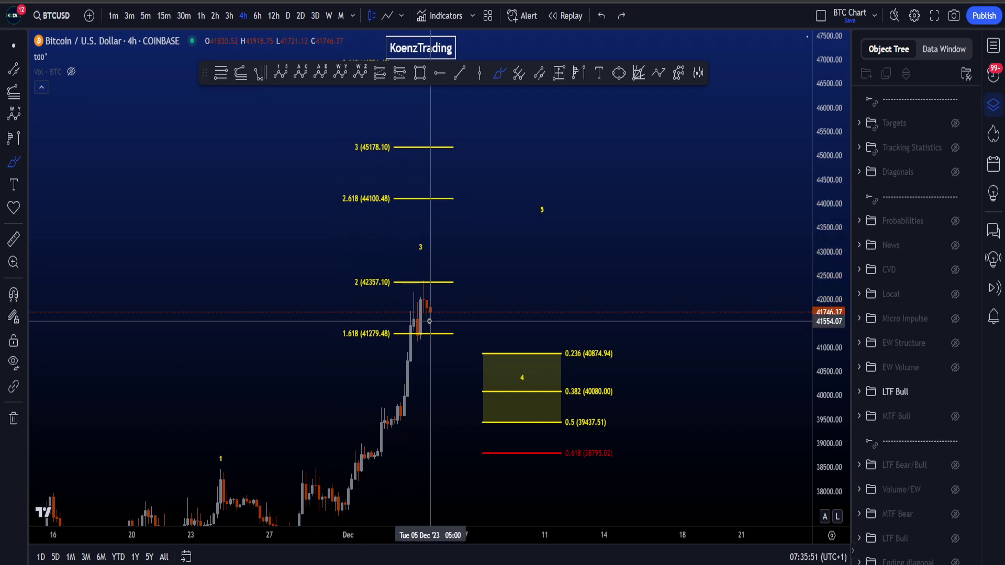
- Mark the yellow wave 2 label and the top of the wave 4 zone with the Brush twice, undoing the strokes each time
{"action": "left_click_drag", "start_coordinate": [821, 256], "coordinate": [821, 320]}
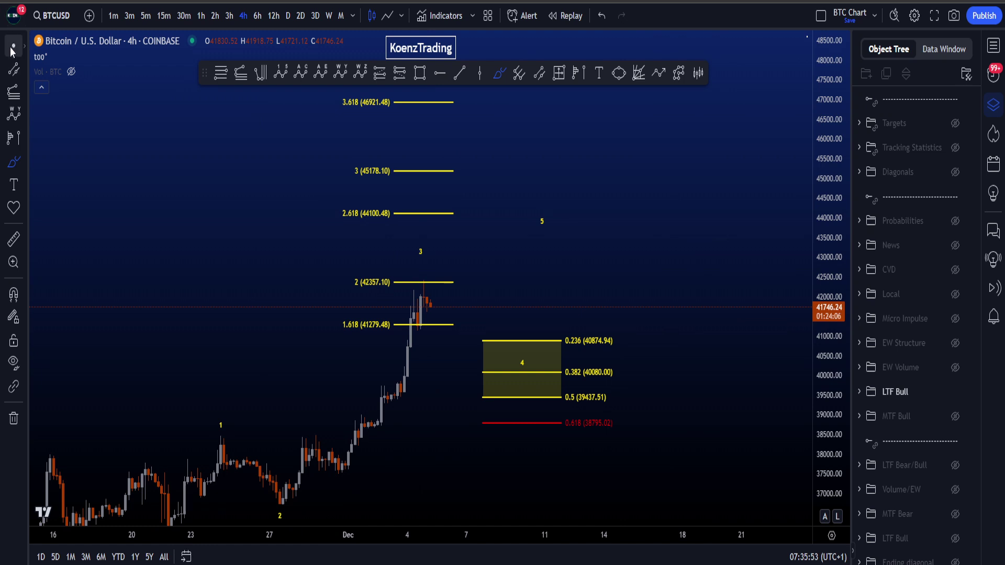
{"action": "left_click", "coordinate": [11, 51]}
{"action": "scroll", "coordinate": [602, 351], "scroll_direction": "down", "scroll_amount": 1}
{"action": "left_click_drag", "start_coordinate": [679, 418], "coordinate": [679, 374]}
{"action": "left_click_drag", "start_coordinate": [825, 420], "coordinate": [826, 400]}
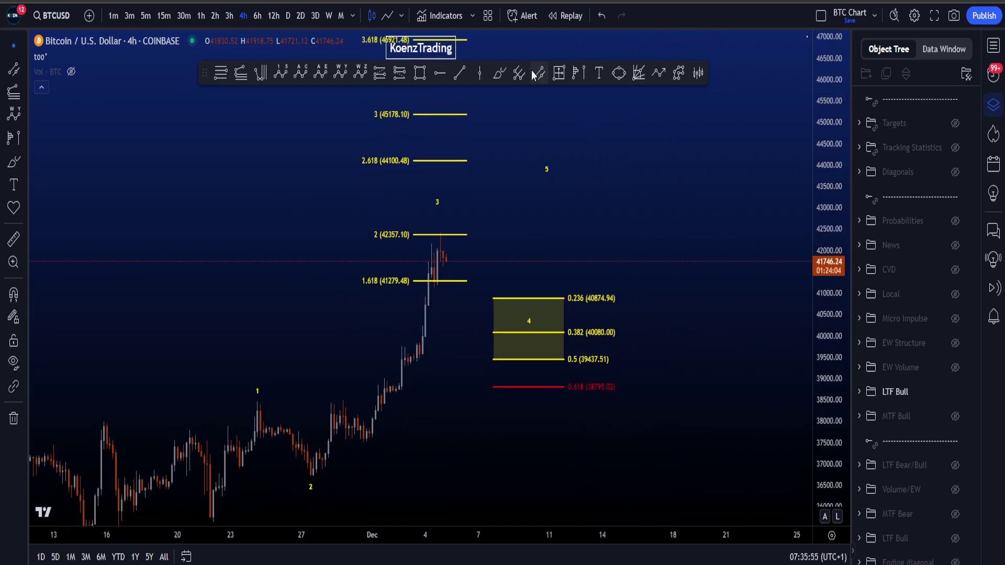
{"action": "mouse_move", "coordinate": [323, 488]}
{"action": "left_mouse_down"}
{"action": "mouse_move", "coordinate": [312, 413]}
{"action": "mouse_move", "coordinate": [287, 496]}
{"action": "left_mouse_up"}
{"action": "key", "text": "ctrl+z"}
{"action": "left_click_drag", "start_coordinate": [536, 308], "coordinate": [532, 306]}
{"action": "key", "text": "ctrl+z"}
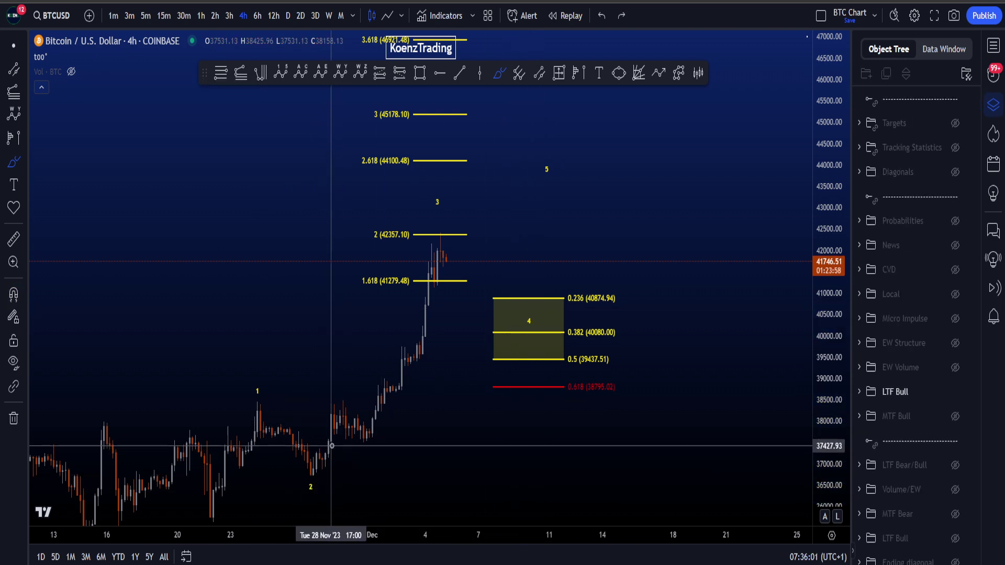
{"action": "mouse_move", "coordinate": [316, 489]}
{"action": "left_mouse_down"}
{"action": "mouse_move", "coordinate": [314, 413]}
{"action": "mouse_move", "coordinate": [256, 390]}
{"action": "mouse_move", "coordinate": [310, 512]}
{"action": "left_mouse_up"}
{"action": "key", "text": "ctrl+z"}
{"action": "mouse_move", "coordinate": [544, 309]}
{"action": "left_mouse_down"}
{"action": "mouse_move", "coordinate": [516, 299]}
{"action": "mouse_move", "coordinate": [539, 309]}
{"action": "left_mouse_up"}
{"action": "key", "text": "ctrl+z"}
- Move the wave 4 retracement's upper anchor to about 42408.60 and resize the shaded box to span its 0.236 and 0.5 levels
{"action": "left_click", "coordinate": [12, 47]}
{"action": "left_click", "coordinate": [583, 297]}
{"action": "left_click_drag", "start_coordinate": [566, 243], "coordinate": [564, 233]}
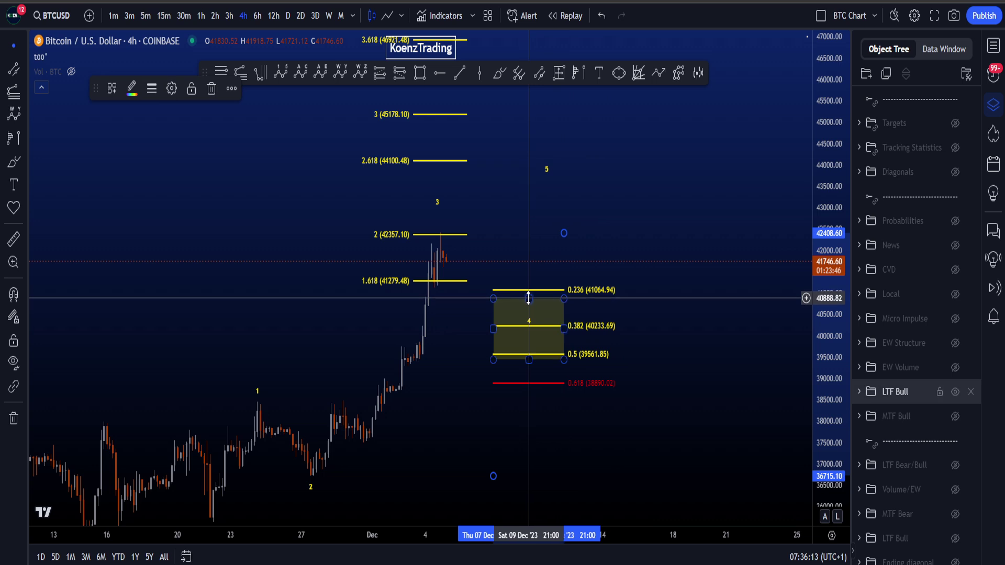
{"action": "left_click_drag", "start_coordinate": [528, 298], "coordinate": [532, 291]}
{"action": "left_click_drag", "start_coordinate": [526, 363], "coordinate": [531, 355]}
{"action": "left_click", "coordinate": [525, 108]}
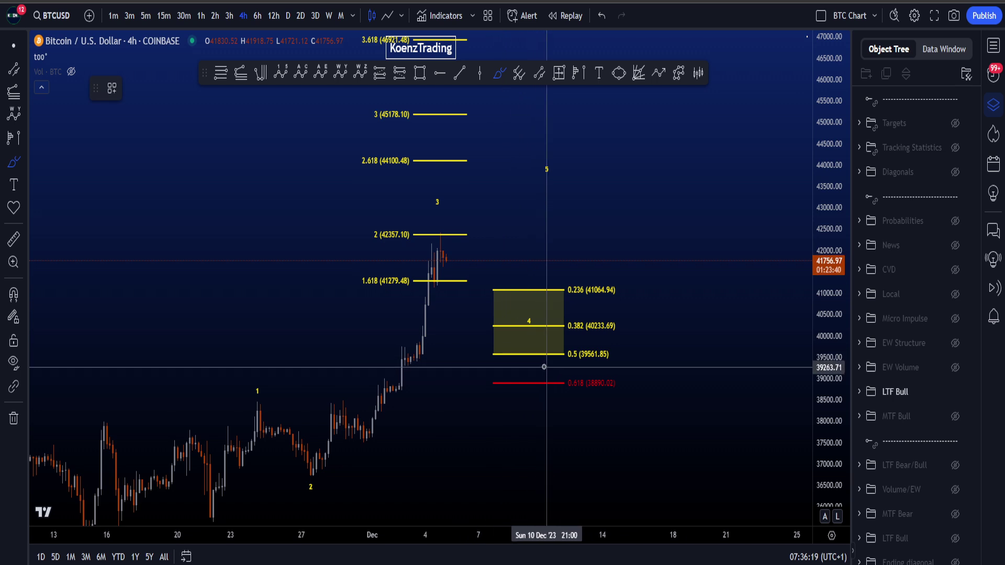
- Mark the red 0.618 (38890.02) level, sketch a Brush path from the rally toward wave 5, and undo the strokes
{"action": "mouse_move", "coordinate": [621, 377]}
{"action": "left_mouse_down"}
{"action": "mouse_move", "coordinate": [481, 388]}
{"action": "mouse_move", "coordinate": [631, 395]}
{"action": "mouse_move", "coordinate": [617, 375]}
{"action": "mouse_move", "coordinate": [504, 388]}
{"action": "mouse_move", "coordinate": [546, 383]}
{"action": "left_mouse_up"}
{"action": "key", "text": "ctrl+z"}
{"action": "key", "text": "ctrl+z"}
{"action": "mouse_move", "coordinate": [419, 296]}
{"action": "left_mouse_down"}
{"action": "mouse_move", "coordinate": [423, 258]}
{"action": "mouse_move", "coordinate": [528, 226]}
{"action": "mouse_move", "coordinate": [532, 193]}
{"action": "left_mouse_up"}
{"action": "key", "text": "ctrl+z"}
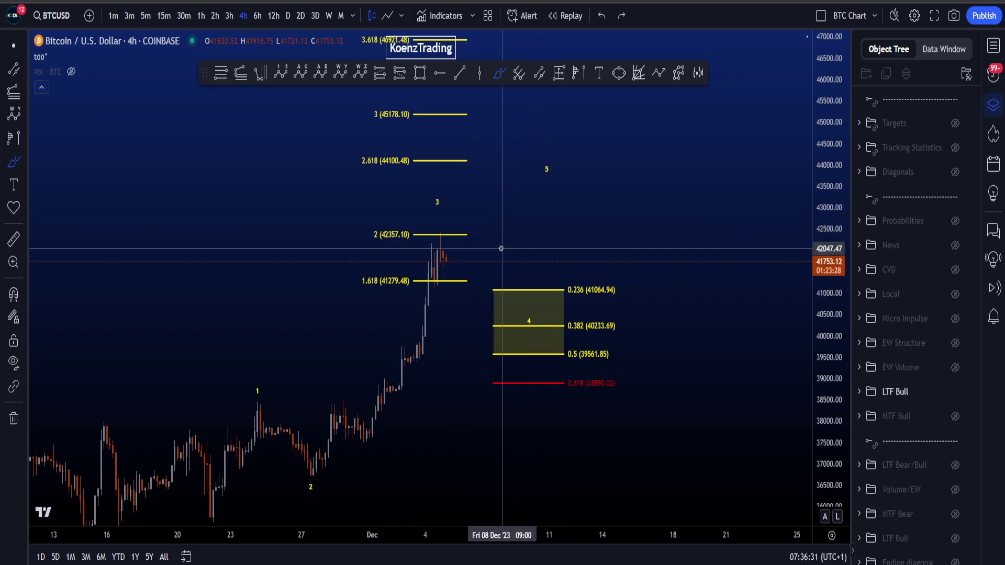
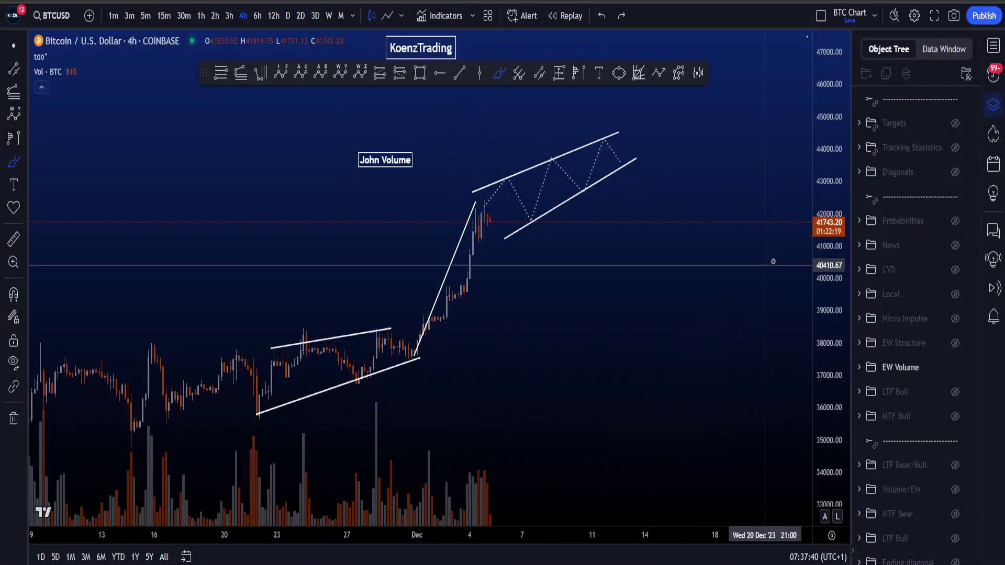
- Trace the earlier channel and the steep rally in the EW Volume drawing with the Brush and undo the strokes
{"action": "mouse_move", "coordinate": [291, 410]}
{"action": "left_mouse_down"}
{"action": "mouse_move", "coordinate": [303, 407]}
{"action": "mouse_move", "coordinate": [318, 158]}
{"action": "left_mouse_up"}
{"action": "key", "text": "ctrl+z"}
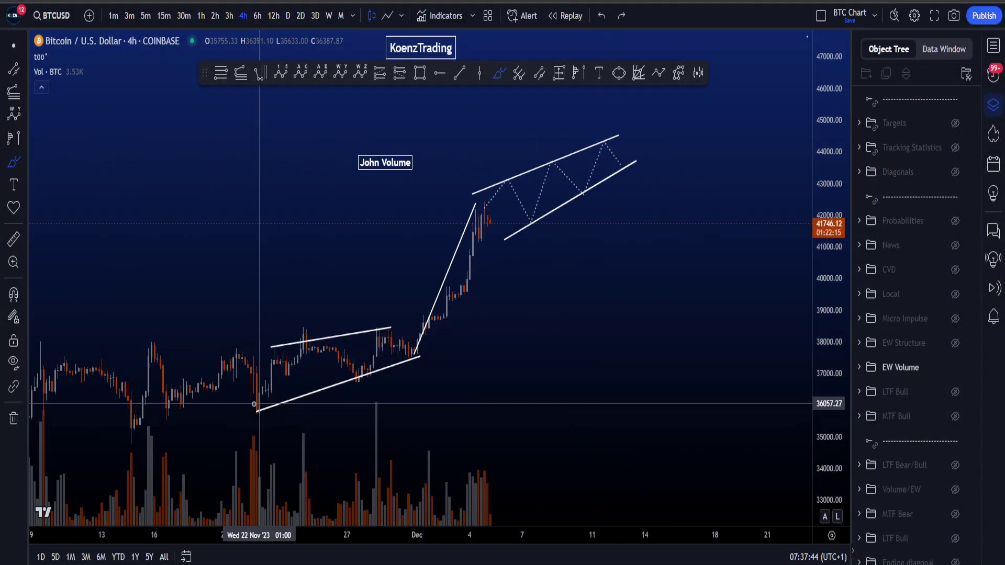
{"action": "mouse_move", "coordinate": [254, 438]}
{"action": "left_mouse_down"}
{"action": "mouse_move", "coordinate": [249, 341]}
{"action": "mouse_move", "coordinate": [423, 372]}
{"action": "mouse_move", "coordinate": [477, 319]}
{"action": "left_mouse_up"}
{"action": "key", "text": "ctrl+z"}
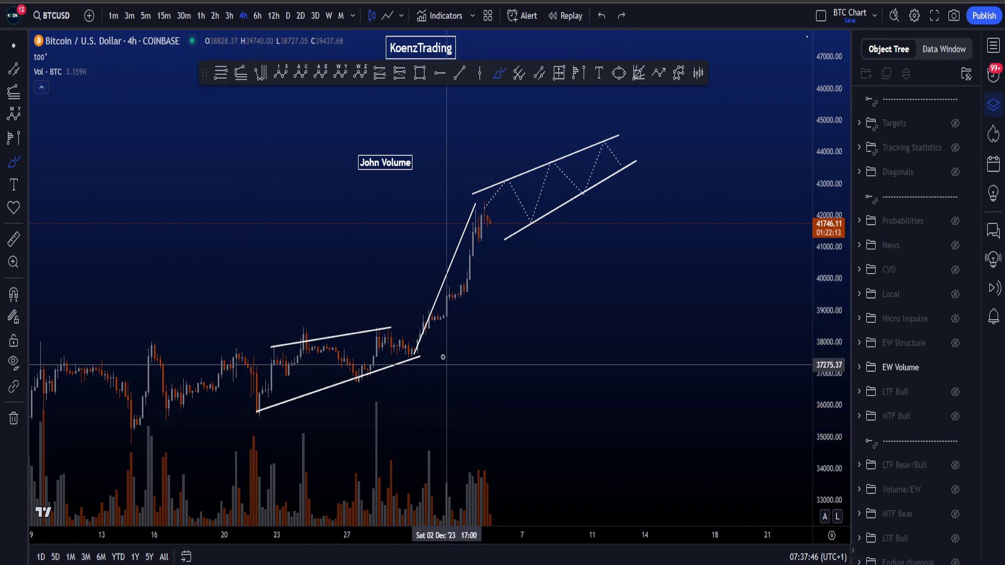
{"action": "left_click_drag", "start_coordinate": [413, 377], "coordinate": [529, 153]}
{"action": "key", "text": "ctrl+z"}
- Sketch one rising Brush line above the projected channel and a longer one below it, and undo both
{"action": "left_click_drag", "start_coordinate": [392, 218], "coordinate": [645, 123]}
{"action": "left_click_drag", "start_coordinate": [314, 334], "coordinate": [692, 182]}
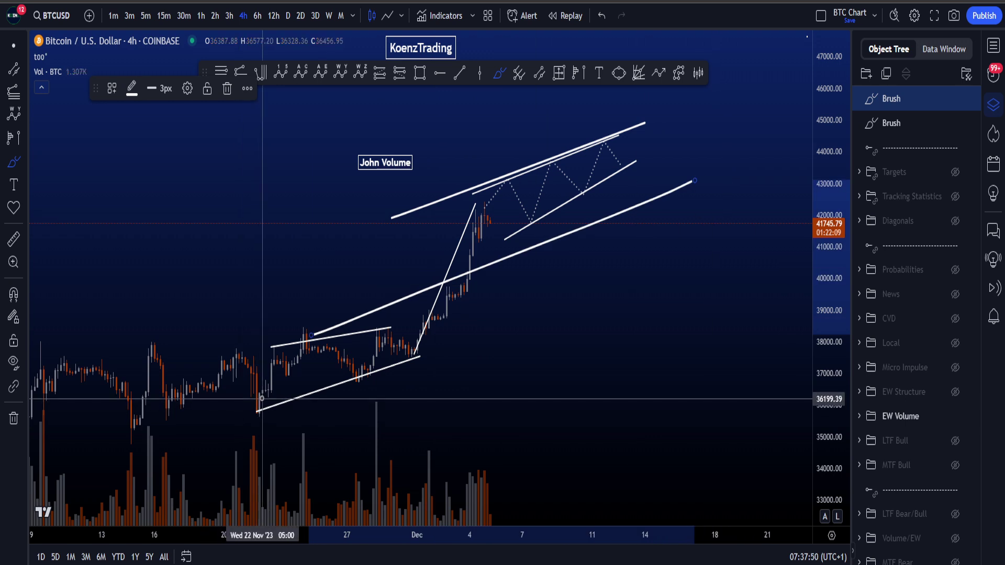
{"action": "key", "text": "ctrl+z"}
{"action": "key", "text": "ctrl+z"}
- Sketch Brush strokes within the projected channel along its upper and lower boundaries and undo them
{"action": "mouse_move", "coordinate": [465, 208]}
{"action": "left_mouse_down"}
{"action": "mouse_move", "coordinate": [556, 170]}
{"action": "mouse_move", "coordinate": [581, 173]}
{"action": "mouse_move", "coordinate": [610, 144]}
{"action": "left_mouse_up"}
{"action": "key", "text": "ctrl+z"}
{"action": "mouse_move", "coordinate": [466, 242]}
{"action": "left_mouse_down"}
{"action": "mouse_move", "coordinate": [477, 204]}
{"action": "mouse_move", "coordinate": [493, 254]}
{"action": "mouse_move", "coordinate": [547, 253]}
{"action": "mouse_move", "coordinate": [595, 212]}
{"action": "left_mouse_up"}
{"action": "left_click_drag", "start_coordinate": [619, 163], "coordinate": [635, 157]}
{"action": "key", "text": "ctrl+z"}
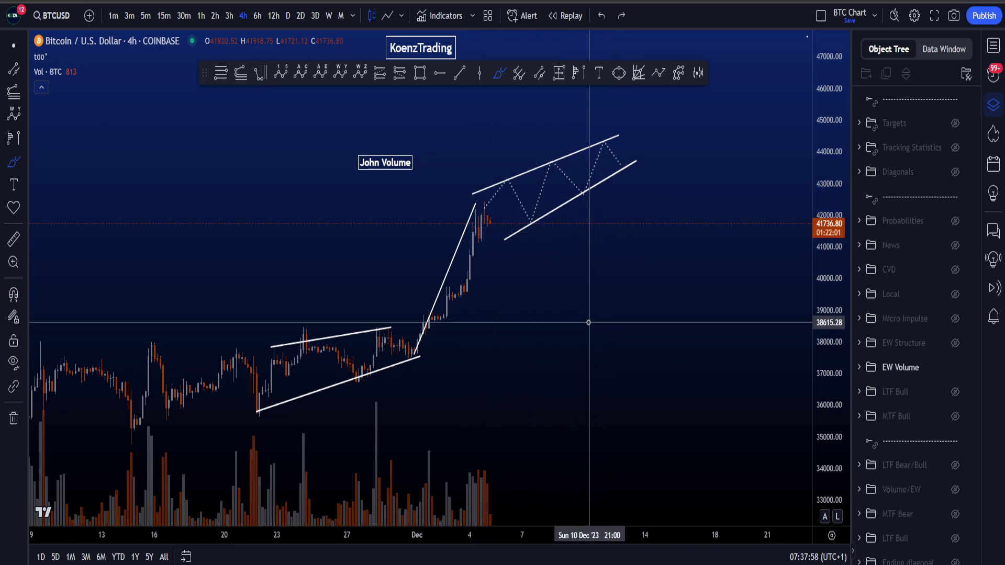
- Sketch a declining Brush line beyond the latest volume bars, mark the price near the projected channel, and undo the strokes
{"action": "left_click_drag", "start_coordinate": [489, 466], "coordinate": [587, 498]}
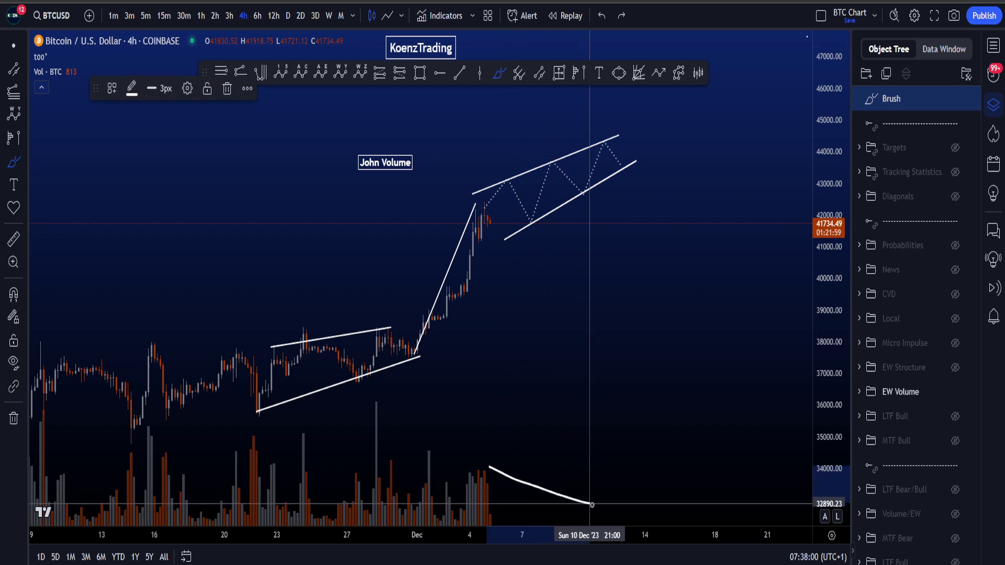
{"action": "key", "text": "ctrl+z"}
{"action": "mouse_move", "coordinate": [461, 265]}
{"action": "left_mouse_down"}
{"action": "mouse_move", "coordinate": [520, 256]}
{"action": "mouse_move", "coordinate": [429, 189]}
{"action": "mouse_move", "coordinate": [529, 246]}
{"action": "mouse_move", "coordinate": [590, 207]}
{"action": "left_mouse_up"}
{"action": "key", "text": "ctrl+z"}
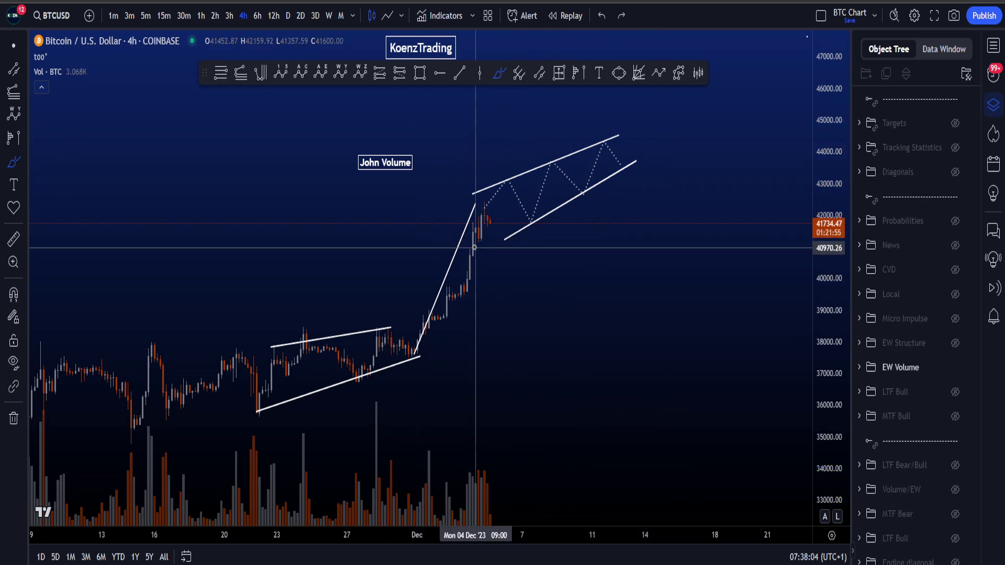
{"action": "mouse_move", "coordinate": [458, 246]}
{"action": "left_mouse_down"}
{"action": "mouse_move", "coordinate": [505, 195]}
{"action": "mouse_move", "coordinate": [462, 241]}
{"action": "mouse_move", "coordinate": [499, 252]}
{"action": "left_mouse_up"}
{"action": "key", "text": "ctrl+z"}
- Hide the EW Volume group and show the EW Structure group with all its wave paths in view
{"action": "left_click", "coordinate": [955, 369]}
{"action": "left_click", "coordinate": [955, 343]}
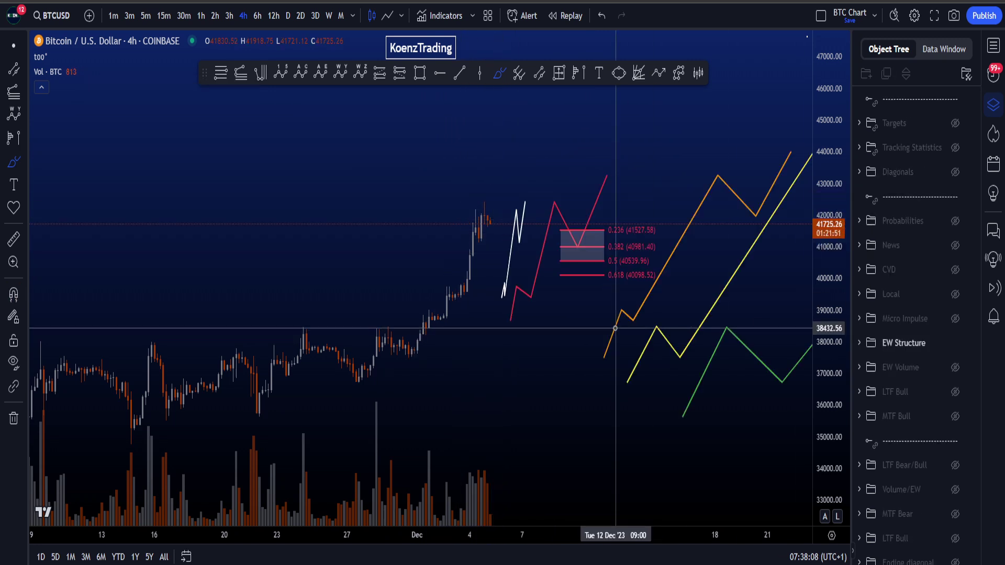
{"action": "left_click_drag", "start_coordinate": [516, 403], "coordinate": [420, 392]}
{"action": "scroll", "coordinate": [444, 381], "scroll_direction": "down", "scroll_amount": 2}
- Mark the white and red wave paths and the latest rally candles with the Brush and undo the strokes
{"action": "left_click", "coordinate": [498, 73]}
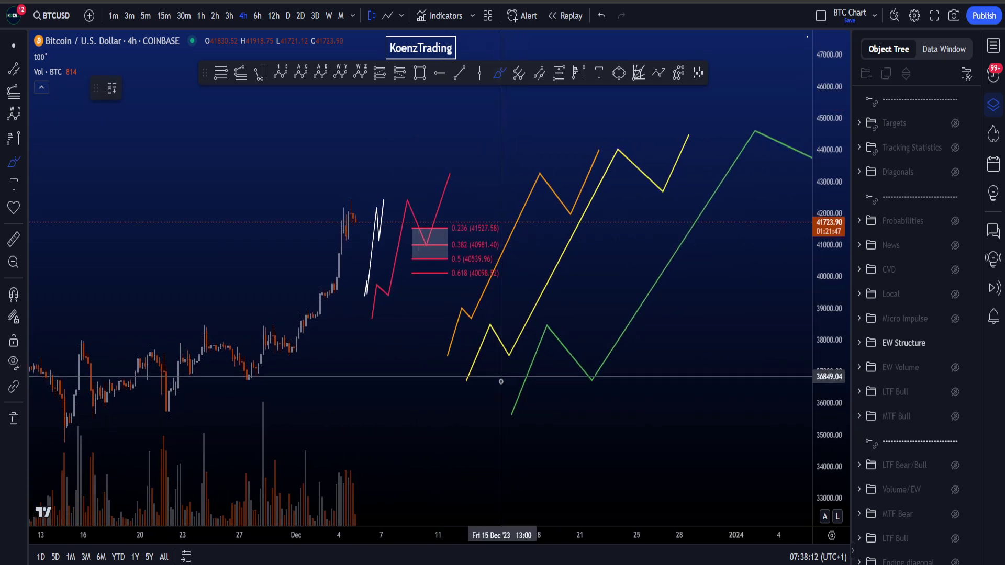
{"action": "scroll", "coordinate": [643, 353], "scroll_direction": "down", "scroll_amount": 1}
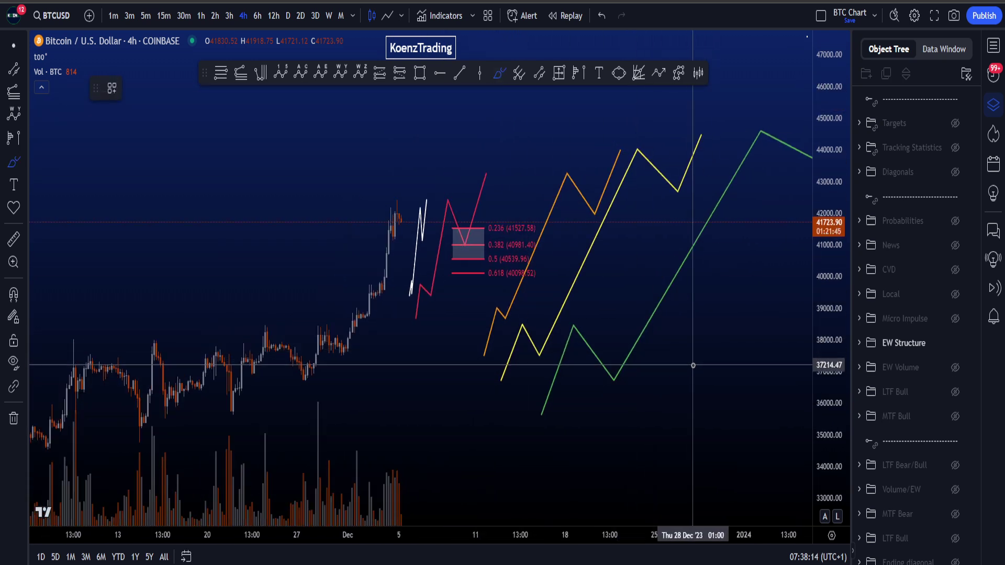
{"action": "scroll", "coordinate": [693, 362], "scroll_direction": "up", "scroll_amount": 1}
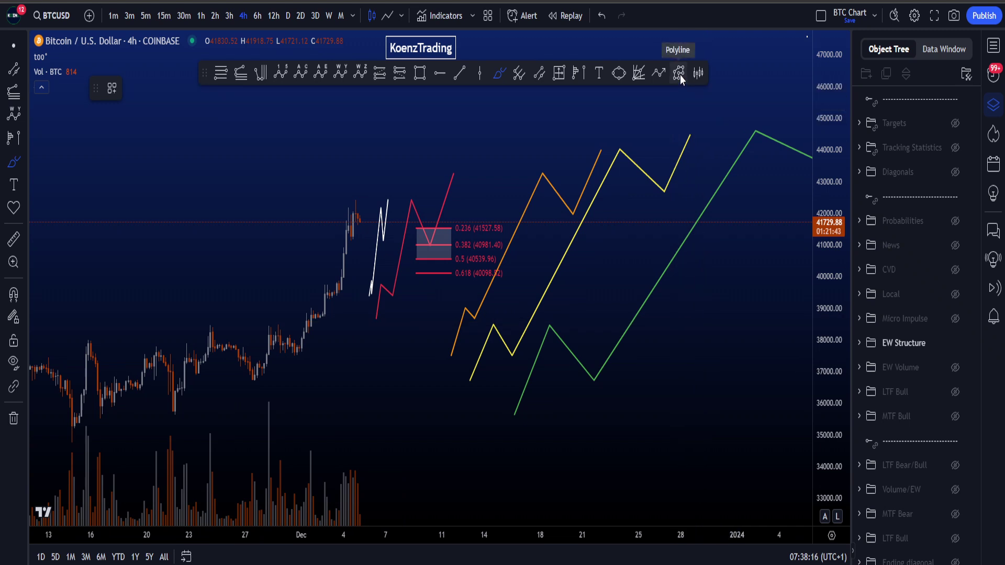
{"action": "scroll", "coordinate": [351, 279], "scroll_direction": "up", "scroll_amount": 2}
{"action": "mouse_move", "coordinate": [386, 303]}
{"action": "left_mouse_down"}
{"action": "mouse_move", "coordinate": [407, 197]}
{"action": "mouse_move", "coordinate": [406, 293]}
{"action": "left_mouse_up"}
{"action": "key", "text": "ctrl+z"}
{"action": "left_click_drag", "start_coordinate": [325, 306], "coordinate": [356, 201]}
{"action": "key", "text": "ctrl+z"}
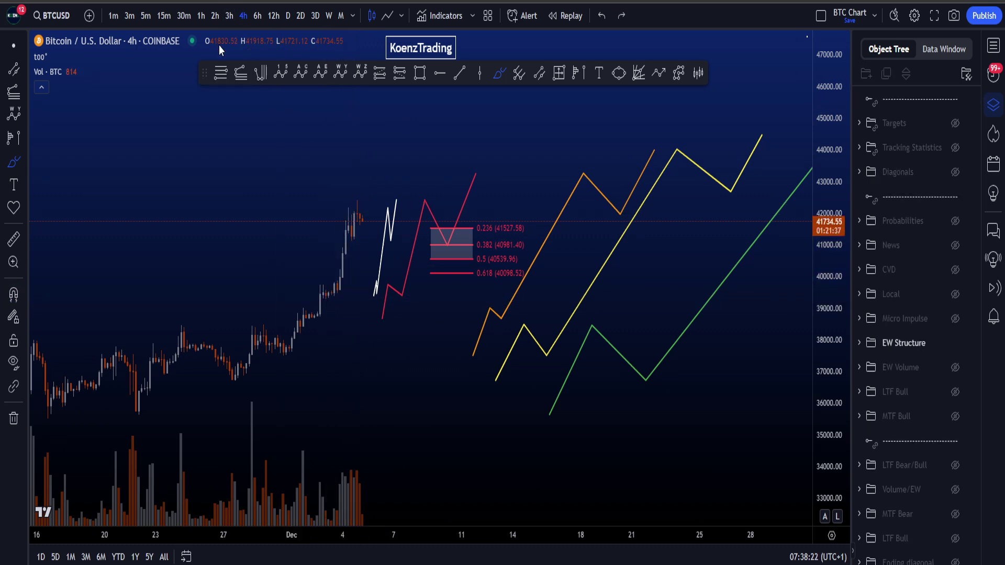
{"action": "mouse_move", "coordinate": [376, 337]}
{"action": "left_mouse_down"}
{"action": "mouse_move", "coordinate": [412, 320]}
{"action": "mouse_move", "coordinate": [472, 158]}
{"action": "mouse_move", "coordinate": [386, 337]}
{"action": "left_mouse_up"}
{"action": "key", "text": "ctrl+z"}
- Hide the Vol · BTC indicator and fit the full green wave path in view
{"action": "scroll", "coordinate": [413, 333], "scroll_direction": "down", "scroll_amount": 2}
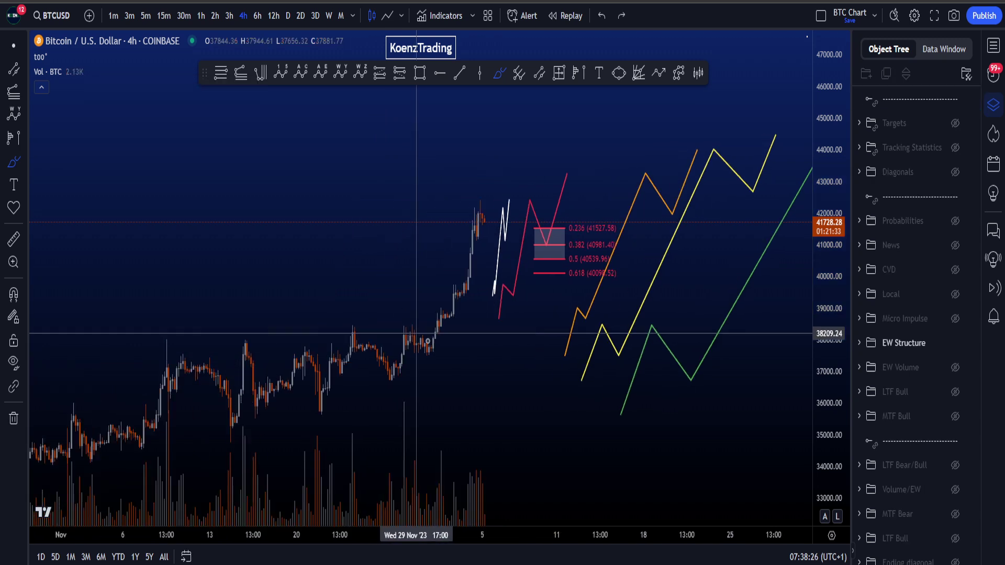
{"action": "left_click_drag", "start_coordinate": [691, 415], "coordinate": [596, 403]}
{"action": "left_click", "coordinate": [72, 71]}
{"action": "scroll", "coordinate": [386, 409], "scroll_direction": "down", "scroll_amount": 2}
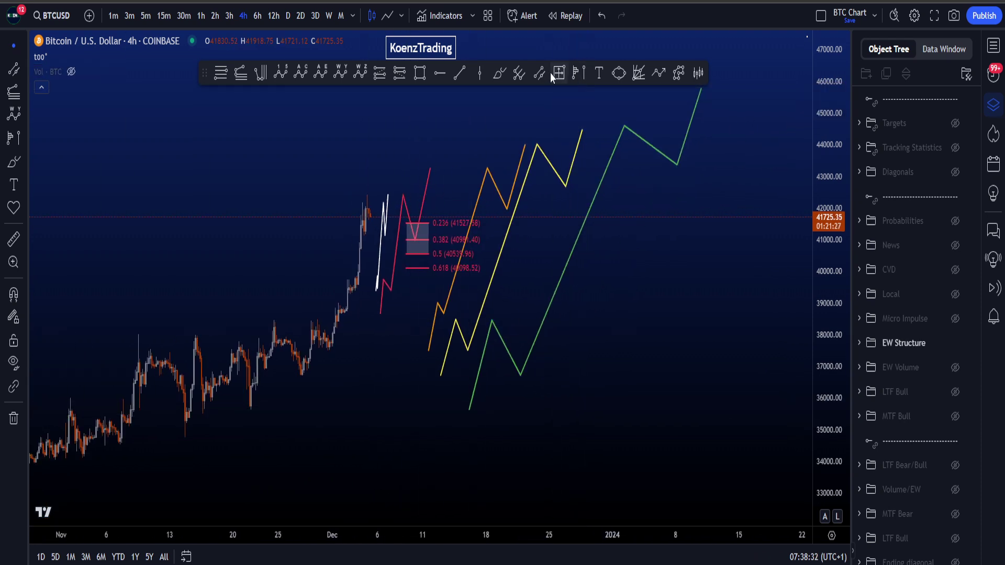
- Mark the green wave path, sketch its zigzag shape over the candles from the 22 November low, and undo the strokes
{"action": "scroll", "coordinate": [523, 272], "scroll_direction": "up", "scroll_amount": 2}
{"action": "mouse_move", "coordinate": [484, 400]}
{"action": "left_mouse_down"}
{"action": "mouse_move", "coordinate": [731, 147]}
{"action": "mouse_move", "coordinate": [466, 414]}
{"action": "mouse_move", "coordinate": [639, 293]}
{"action": "left_mouse_up"}
{"action": "key", "text": "ctrl+z"}
{"action": "mouse_move", "coordinate": [158, 404]}
{"action": "left_mouse_down"}
{"action": "mouse_move", "coordinate": [189, 327]}
{"action": "mouse_move", "coordinate": [231, 378]}
{"action": "mouse_move", "coordinate": [412, 125]}
{"action": "mouse_move", "coordinate": [464, 171]}
{"action": "mouse_move", "coordinate": [503, 87]}
{"action": "left_mouse_up"}
{"action": "mouse_move", "coordinate": [424, 111]}
{"action": "left_mouse_down"}
{"action": "mouse_move", "coordinate": [344, 134]}
{"action": "mouse_move", "coordinate": [220, 410]}
{"action": "mouse_move", "coordinate": [442, 126]}
{"action": "mouse_move", "coordinate": [407, 107]}
{"action": "left_mouse_up"}
{"action": "mouse_move", "coordinate": [439, 385]}
{"action": "left_mouse_down"}
{"action": "mouse_move", "coordinate": [610, 195]}
{"action": "mouse_move", "coordinate": [475, 220]}
{"action": "left_mouse_up"}
{"action": "key", "text": "ctrl+z"}
{"action": "key", "text": "ctrl+z"}
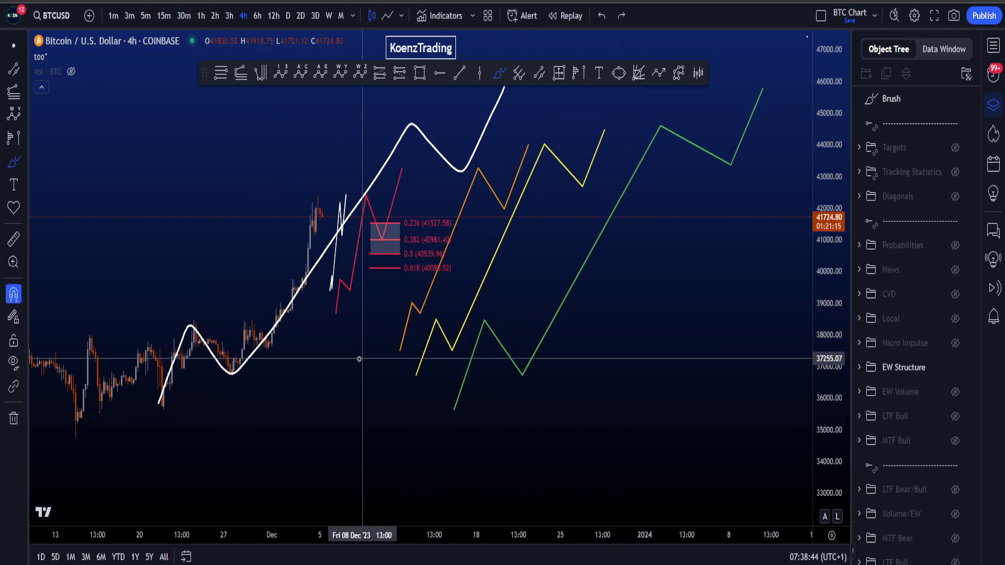
{"action": "key", "text": "ctrl+z"}
- Sketch the yellow path's zigzag over the candles up to about 44604, mark the yellow and orange paths, and undo the strokes
{"action": "mouse_move", "coordinate": [224, 374]}
{"action": "left_mouse_down"}
{"action": "mouse_move", "coordinate": [246, 309]}
{"action": "mouse_move", "coordinate": [267, 343]}
{"action": "mouse_move", "coordinate": [358, 164]}
{"action": "mouse_move", "coordinate": [400, 221]}
{"action": "mouse_move", "coordinate": [443, 125]}
{"action": "left_mouse_up"}
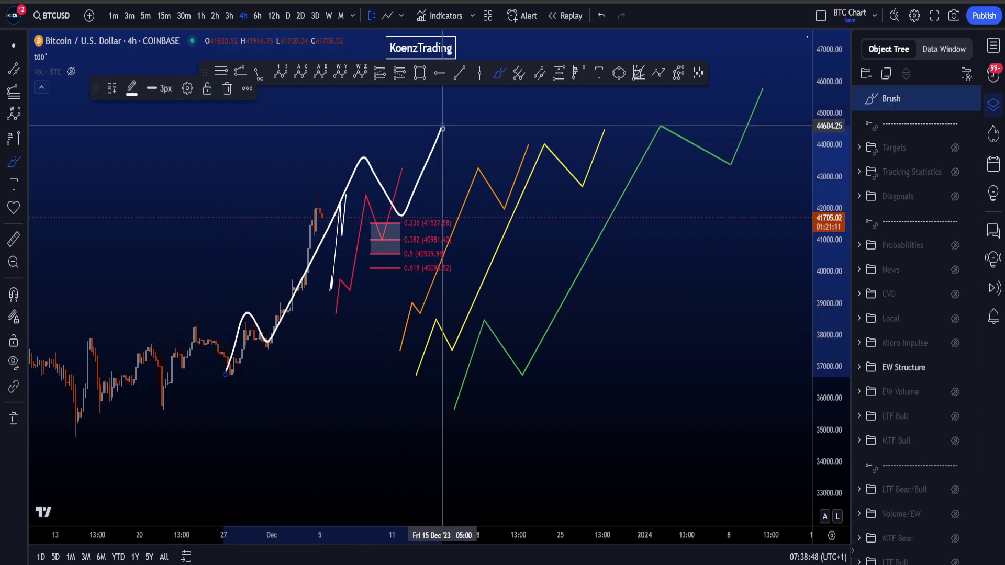
{"action": "key", "text": "ctrl+z"}
{"action": "mouse_move", "coordinate": [471, 359]}
{"action": "left_mouse_down"}
{"action": "mouse_move", "coordinate": [522, 274]}
{"action": "mouse_move", "coordinate": [463, 277]}
{"action": "mouse_move", "coordinate": [491, 323]}
{"action": "left_mouse_up"}
{"action": "key", "text": "ctrl+z"}
{"action": "mouse_move", "coordinate": [378, 353]}
{"action": "left_mouse_down"}
{"action": "mouse_move", "coordinate": [460, 274]}
{"action": "mouse_move", "coordinate": [467, 171]}
{"action": "mouse_move", "coordinate": [418, 336]}
{"action": "left_mouse_up"}
{"action": "key", "text": "ctrl+z"}
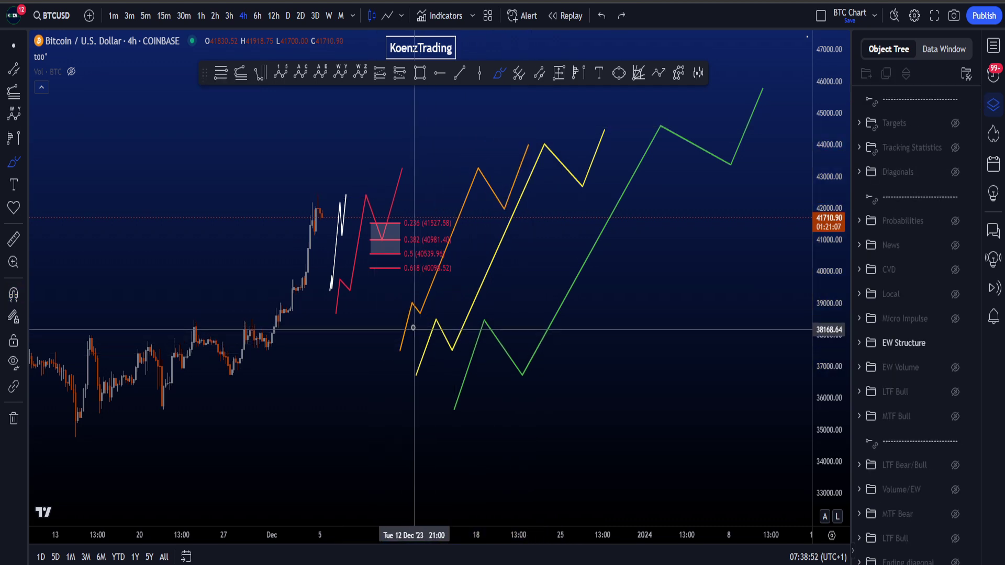
- Mark the red wave path and its retracement zone with the Brush and undo the strokes
{"action": "mouse_move", "coordinate": [336, 295]}
{"action": "left_mouse_down"}
{"action": "mouse_move", "coordinate": [351, 225]}
{"action": "mouse_move", "coordinate": [339, 284]}
{"action": "mouse_move", "coordinate": [408, 164]}
{"action": "mouse_move", "coordinate": [327, 302]}
{"action": "mouse_move", "coordinate": [376, 251]}
{"action": "left_mouse_up"}
{"action": "key", "text": "ctrl+z"}
{"action": "key", "text": "z"}
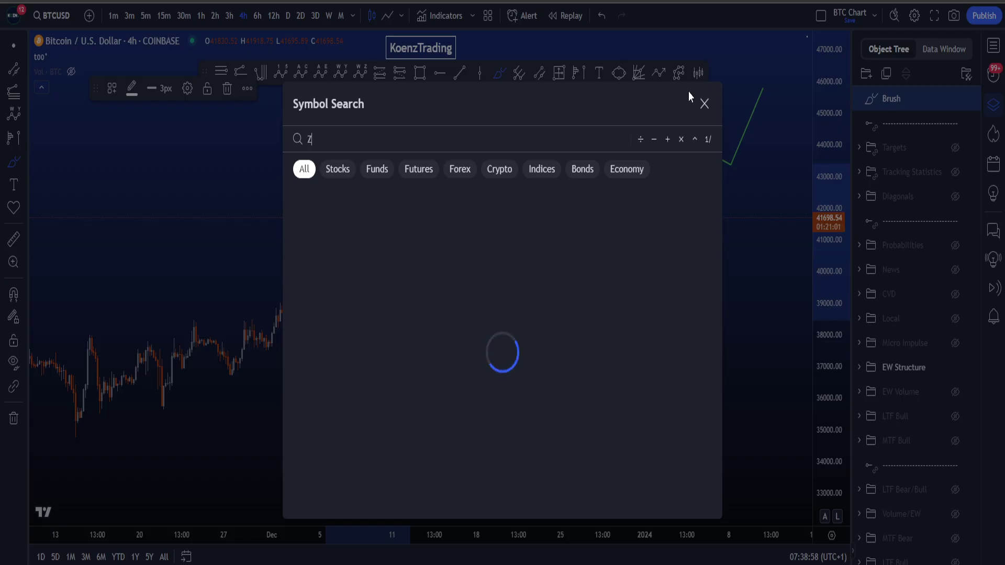
{"action": "left_click", "coordinate": [704, 103]}
{"action": "key", "text": "ctrl+z"}
{"action": "left_click_drag", "start_coordinate": [353, 231], "coordinate": [388, 264]}
{"action": "key", "text": "ctrl+z"}
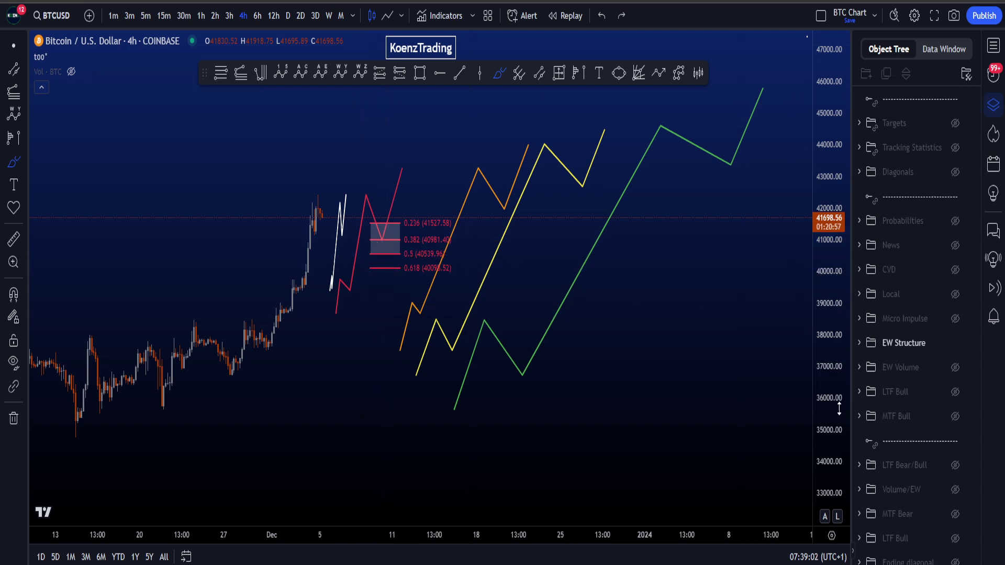
- Circle the start and the high of the latest rally, link them with the Brush, and delete the strokes
{"action": "left_click_drag", "start_coordinate": [839, 409], "coordinate": [839, 311]}
{"action": "scroll", "coordinate": [278, 213], "scroll_direction": "up", "scroll_amount": 5}
{"action": "mouse_move", "coordinate": [443, 273]}
{"action": "left_mouse_down"}
{"action": "mouse_move", "coordinate": [484, 169]}
{"action": "mouse_move", "coordinate": [417, 263]}
{"action": "left_mouse_up"}
{"action": "key", "text": "Delete"}
{"action": "mouse_move", "coordinate": [332, 289]}
{"action": "left_mouse_down"}
{"action": "mouse_move", "coordinate": [321, 294]}
{"action": "mouse_move", "coordinate": [351, 152]}
{"action": "mouse_move", "coordinate": [349, 162]}
{"action": "left_mouse_up"}
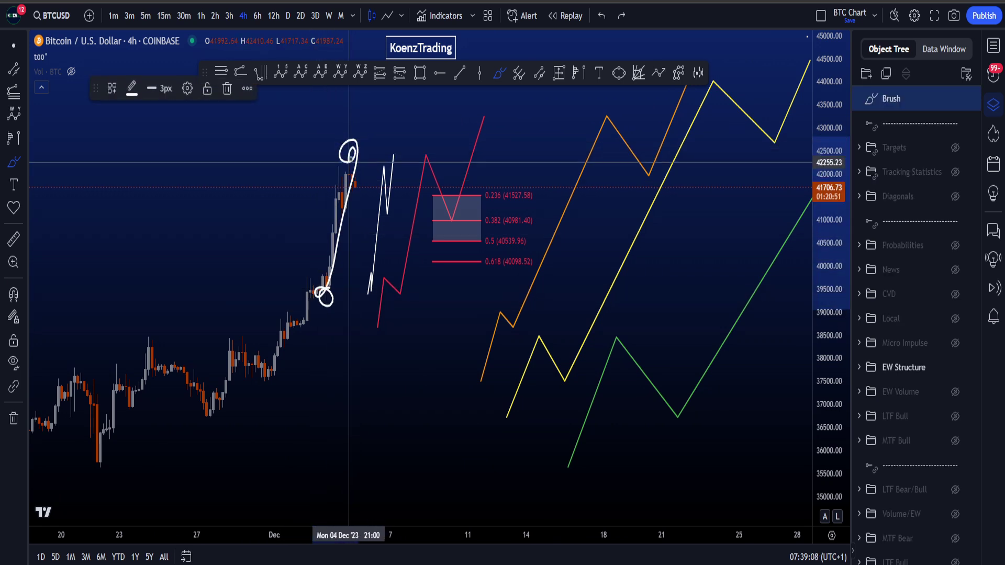
{"action": "key", "text": "Delete"}
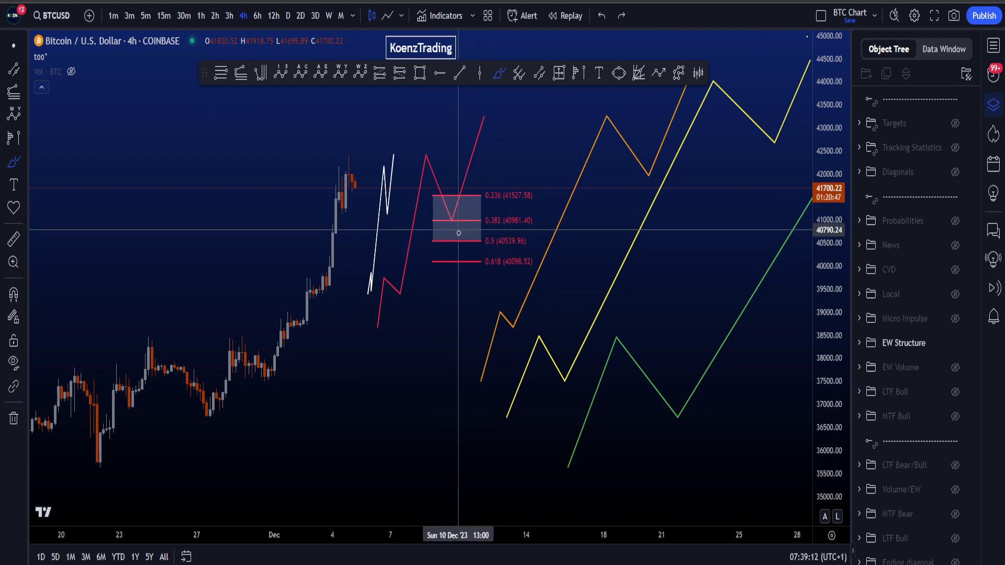
- Circle the red 0.618 retracement level (40098.52), mark the retracement zone above it, and delete the strokes
{"action": "left_click_drag", "start_coordinate": [469, 263], "coordinate": [536, 250]}
{"action": "key", "text": "Delete"}
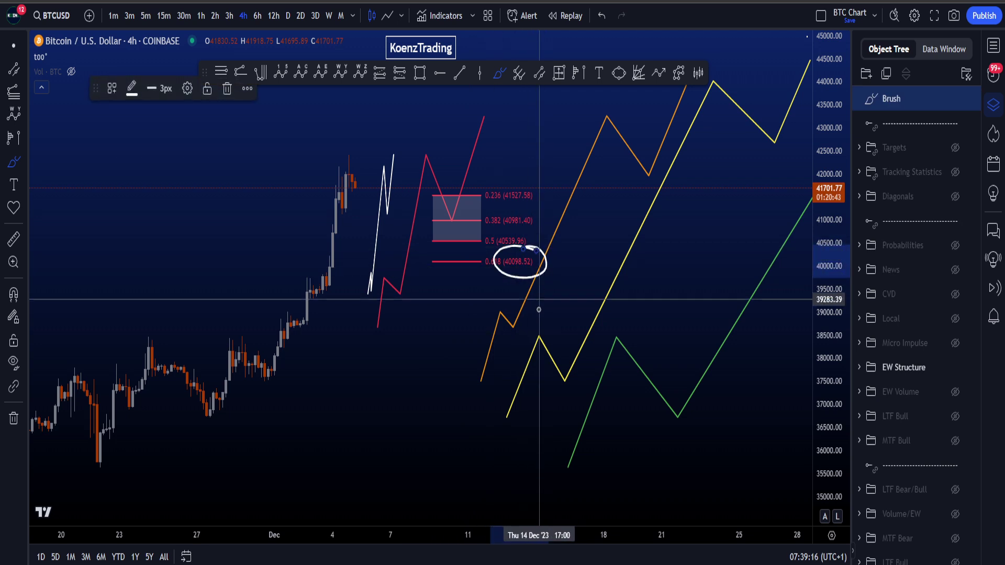
{"action": "key", "text": "Delete"}
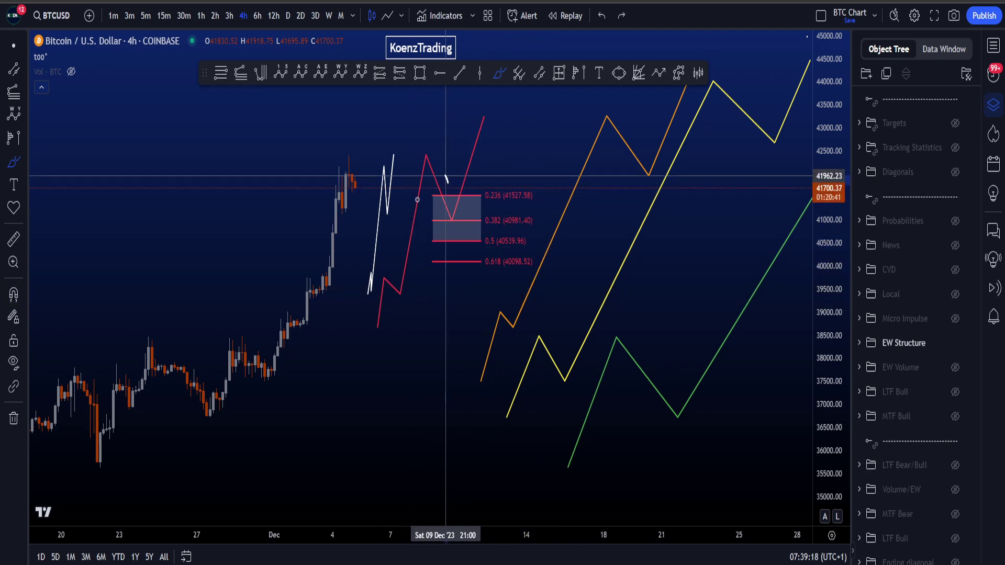
{"action": "left_click_drag", "start_coordinate": [448, 181], "coordinate": [471, 242]}
{"action": "key", "text": "Delete"}
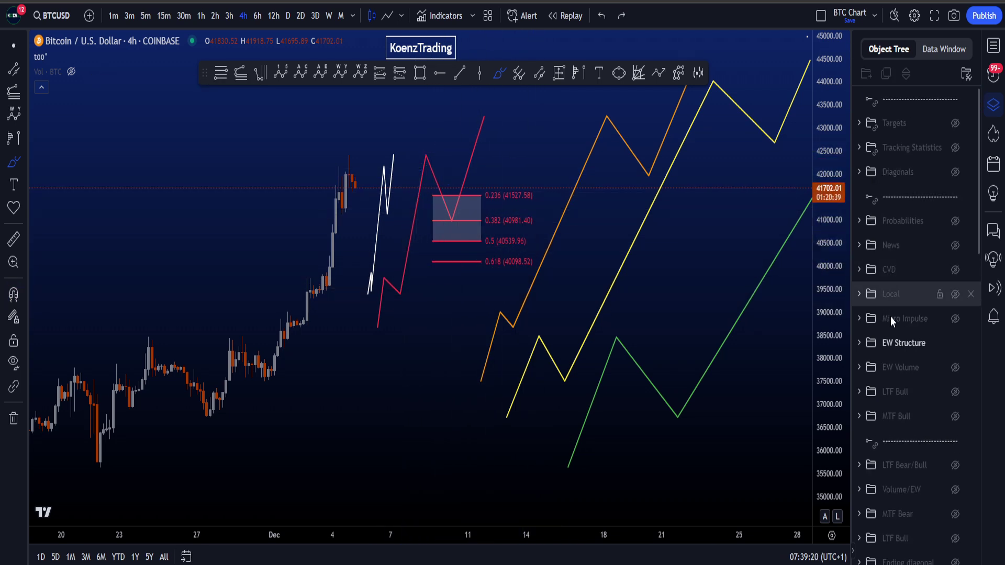
- Hide the EW Structure folder, show the Micro Impulse folder, and switch the chart to the 2-hour timeframe
{"action": "left_click", "coordinate": [955, 344]}
{"action": "left_click", "coordinate": [955, 319]}
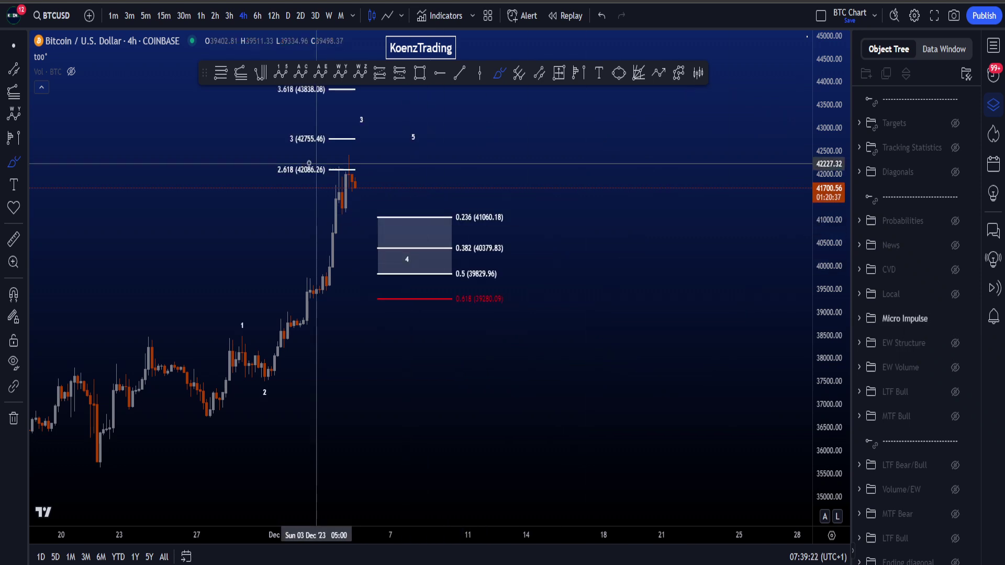
{"action": "left_click", "coordinate": [10, 50]}
{"action": "left_click_drag", "start_coordinate": [415, 318], "coordinate": [526, 378]}
{"action": "scroll", "coordinate": [552, 424], "scroll_direction": "up", "scroll_amount": 3}
{"action": "left_click_drag", "start_coordinate": [551, 424], "coordinate": [520, 411]}
{"action": "left_click", "coordinate": [215, 16]}
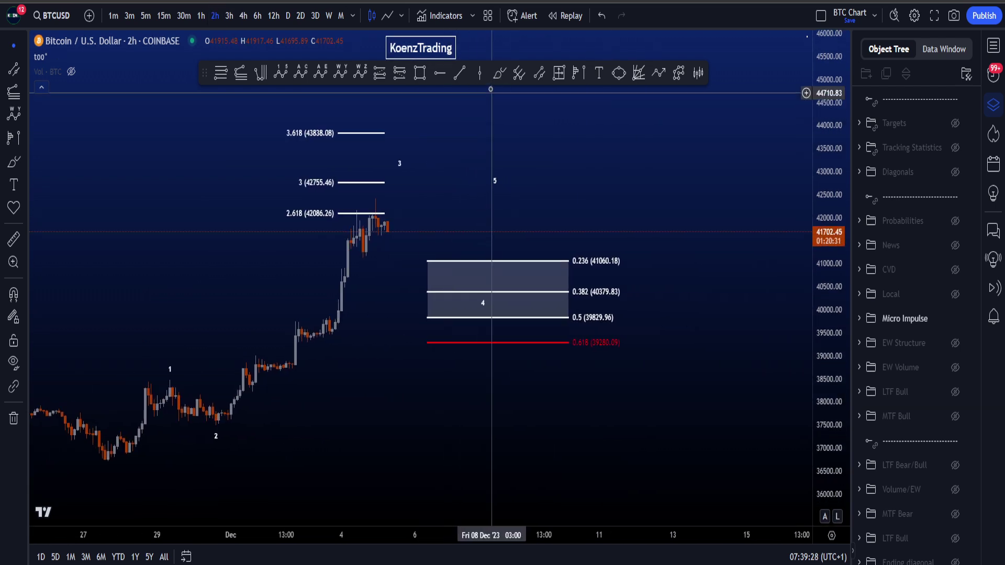
- Trace the five-wave impulse from the late-November low through waves 1 to 5 with the Brush and undo the strokes
{"action": "left_click_drag", "start_coordinate": [111, 452], "coordinate": [175, 375]}
{"action": "mouse_move", "coordinate": [206, 408]}
{"action": "left_mouse_down"}
{"action": "mouse_move", "coordinate": [254, 376]}
{"action": "mouse_move", "coordinate": [377, 195]}
{"action": "mouse_move", "coordinate": [504, 172]}
{"action": "left_mouse_up"}
{"action": "key", "text": "ctrl+z"}
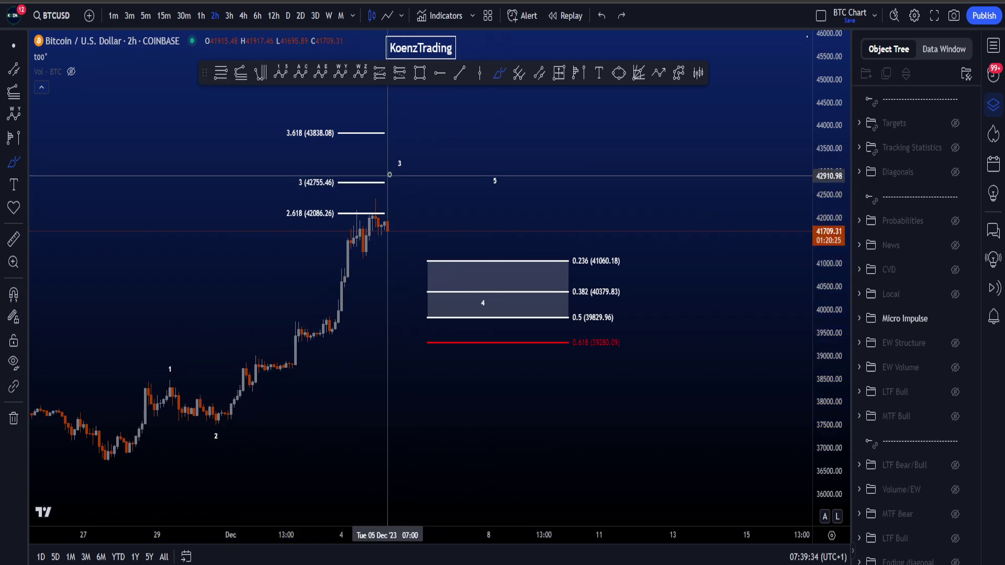
- Circle the 2.618, 3 and 3.618 extension levels and mark the recent high with the Brush, undoing each stroke
{"action": "mouse_move", "coordinate": [309, 228]}
{"action": "left_mouse_down"}
{"action": "mouse_move", "coordinate": [277, 227]}
{"action": "mouse_move", "coordinate": [314, 200]}
{"action": "mouse_move", "coordinate": [392, 207]}
{"action": "left_mouse_up"}
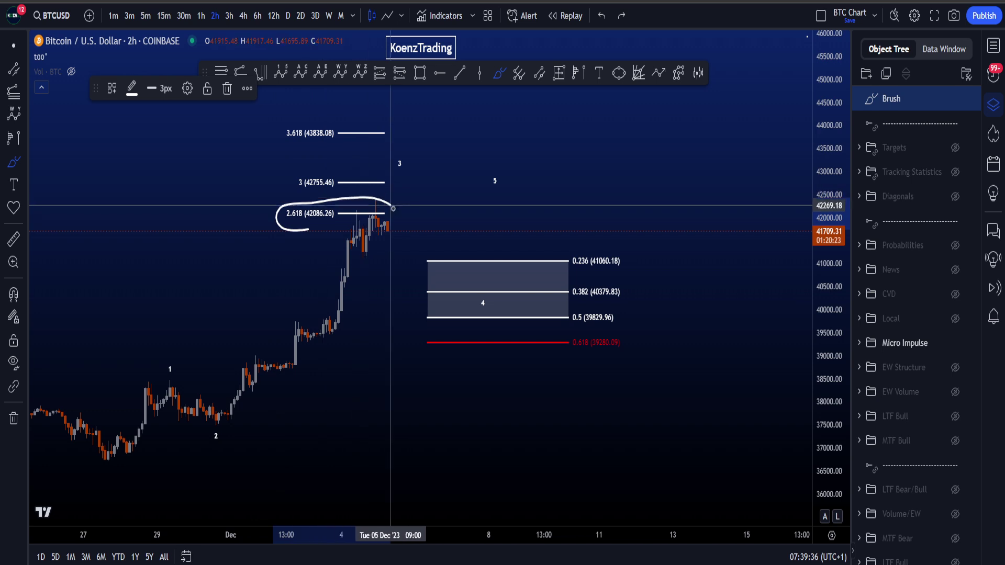
{"action": "key", "text": "ctrl+z"}
{"action": "mouse_move", "coordinate": [313, 168]}
{"action": "left_mouse_down"}
{"action": "mouse_move", "coordinate": [289, 169]}
{"action": "mouse_move", "coordinate": [314, 164]}
{"action": "left_mouse_up"}
{"action": "key", "text": "ctrl+z"}
{"action": "mouse_move", "coordinate": [305, 110]}
{"action": "left_mouse_down"}
{"action": "mouse_move", "coordinate": [293, 108]}
{"action": "mouse_move", "coordinate": [306, 115]}
{"action": "left_mouse_up"}
{"action": "key", "text": "ctrl+z"}
{"action": "mouse_move", "coordinate": [375, 199]}
{"action": "left_mouse_down"}
{"action": "mouse_move", "coordinate": [296, 209]}
{"action": "mouse_move", "coordinate": [428, 220]}
{"action": "left_mouse_up"}
{"action": "key", "text": "ctrl+z"}
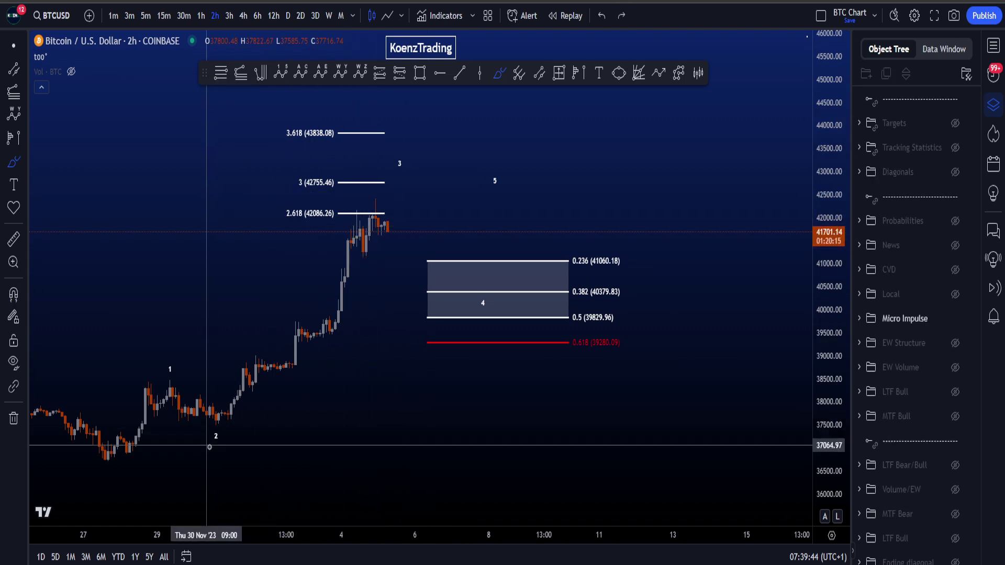
- Circle the wave 4 label, link it to the wave 1–2 correction with the Brush, and undo the strokes
{"action": "mouse_move", "coordinate": [481, 328]}
{"action": "left_mouse_down"}
{"action": "mouse_move", "coordinate": [477, 296]}
{"action": "mouse_move", "coordinate": [488, 302]}
{"action": "mouse_move", "coordinate": [299, 422]}
{"action": "mouse_move", "coordinate": [223, 455]}
{"action": "left_mouse_up"}
{"action": "left_click_drag", "start_coordinate": [170, 370], "coordinate": [230, 479]}
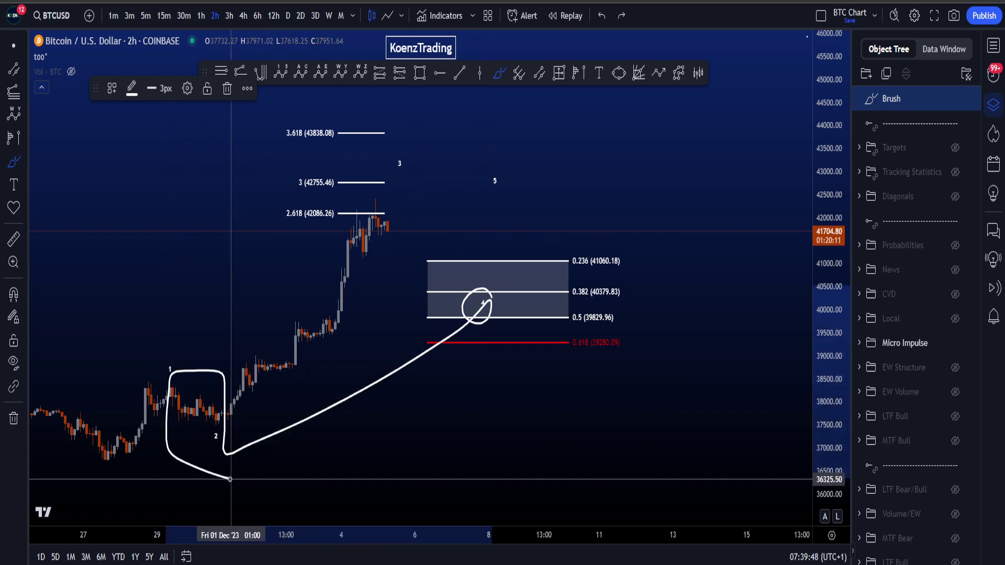
{"action": "key", "text": "ctrl+z"}
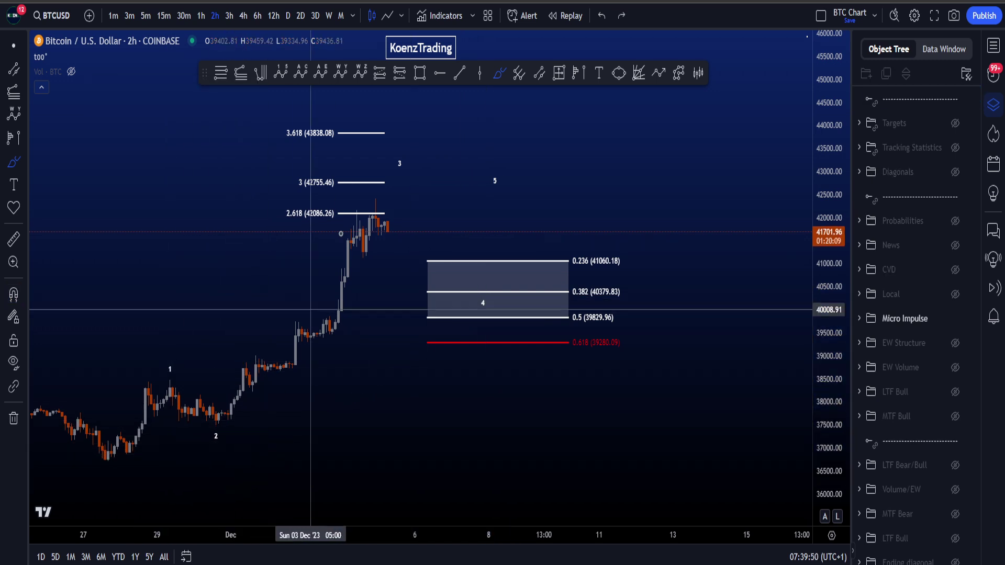
- Place a Trend-Based Fib Time from wave 1 to wave 2 to the 4 December high and apply the 1:1 template
{"action": "left_click", "coordinate": [260, 73]}
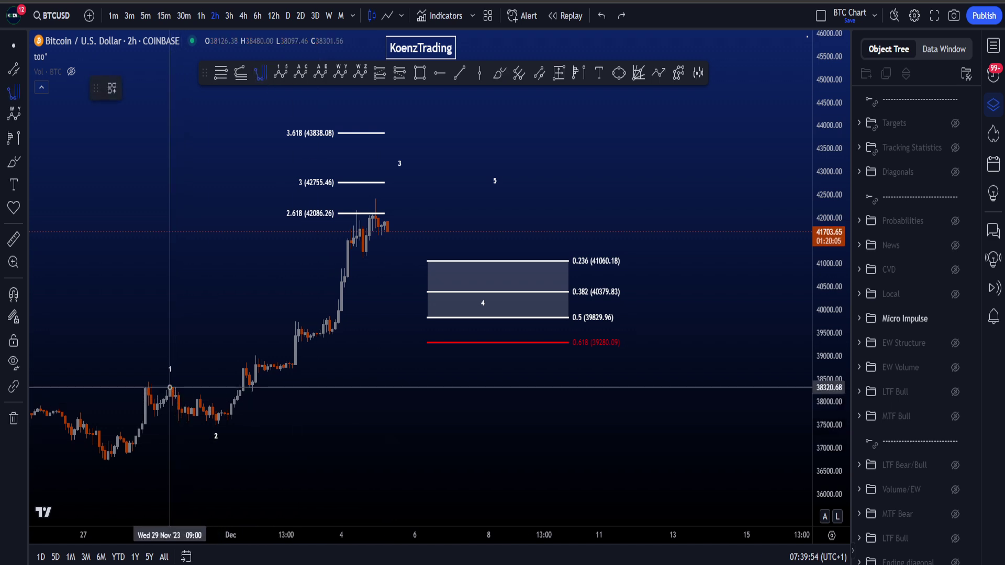
{"action": "left_click", "coordinate": [170, 388]}
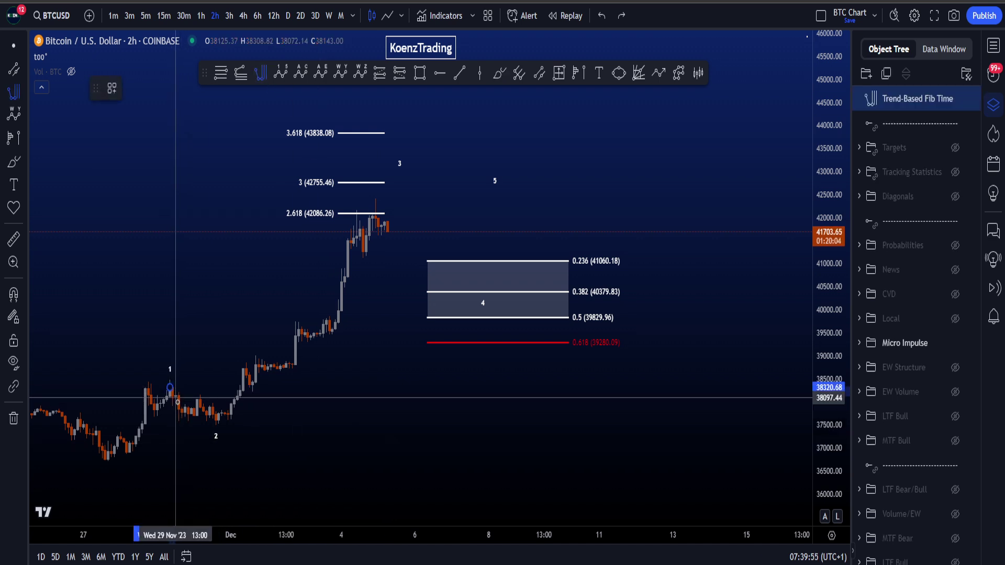
{"action": "left_click", "coordinate": [215, 426]}
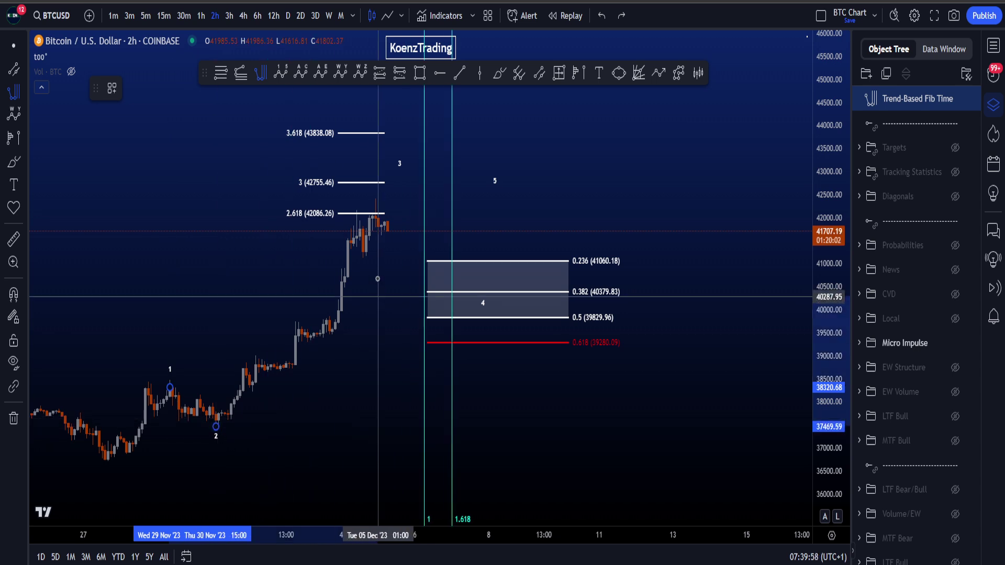
{"action": "left_click", "coordinate": [376, 214]}
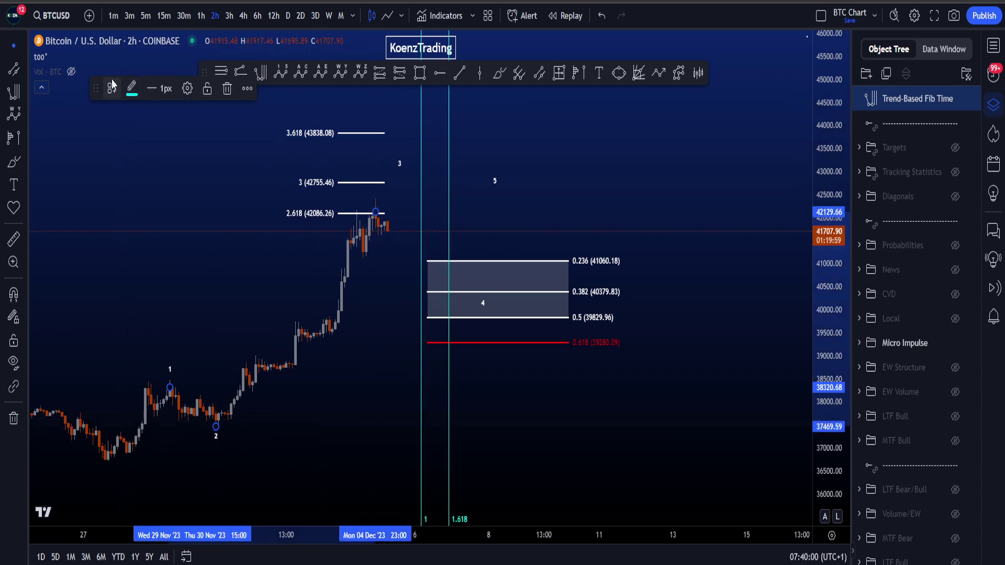
{"action": "left_click", "coordinate": [112, 87]}
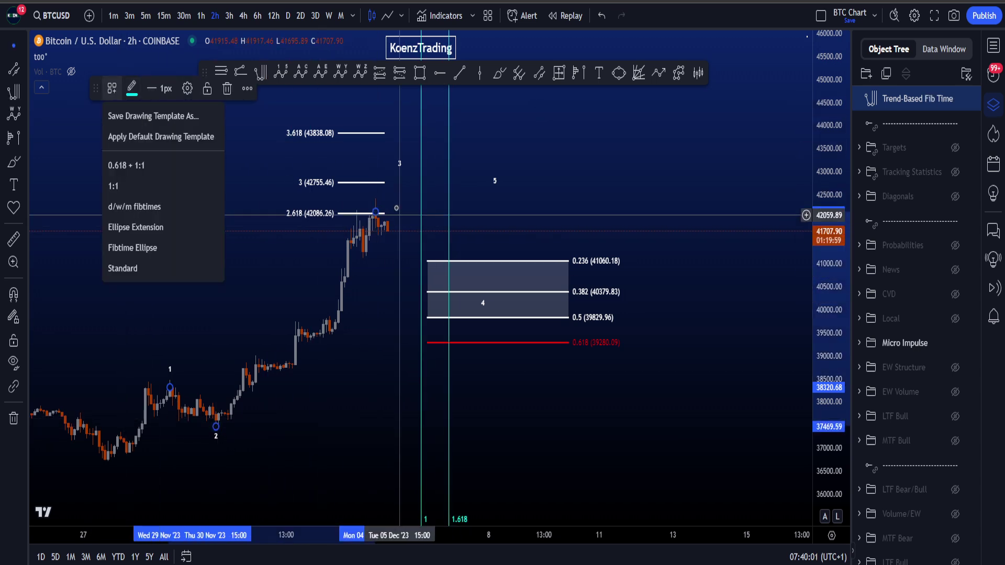
{"action": "left_click", "coordinate": [128, 187]}
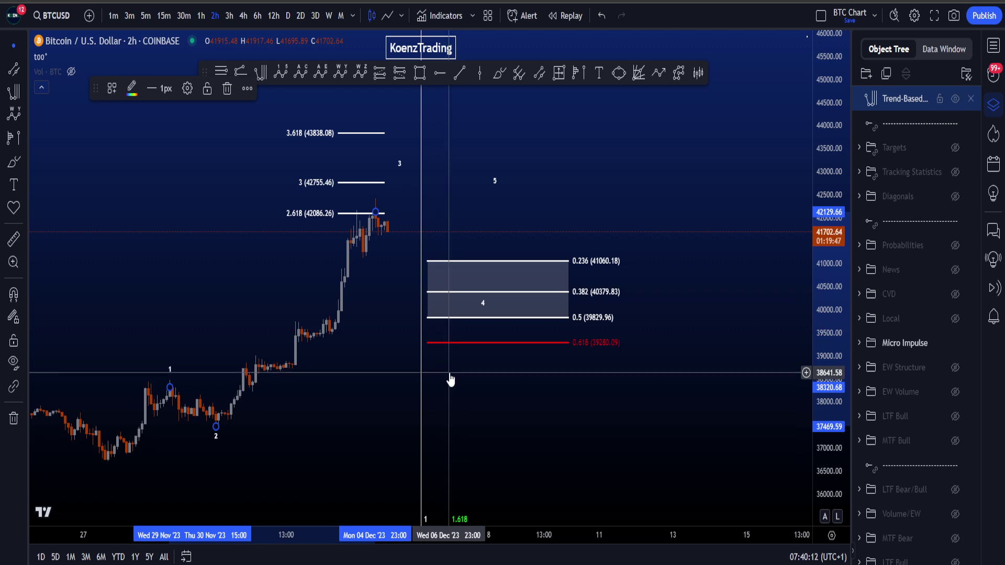
- Move the wave 4 label horizontally to just beyond the green 1.618 time line, inside the retracement zone
{"action": "left_click_drag", "start_coordinate": [487, 386], "coordinate": [464, 397]}
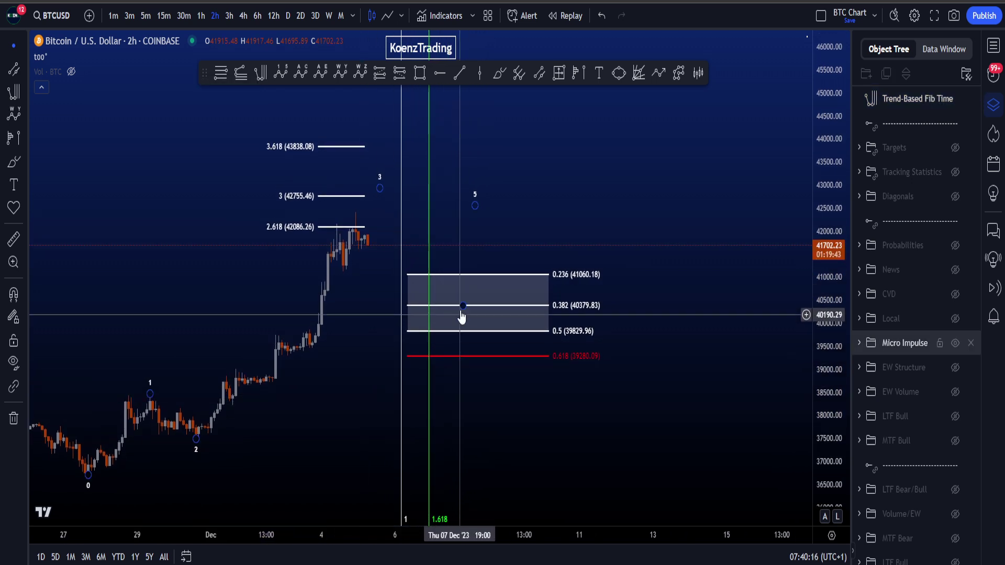
{"action": "left_click_drag", "start_coordinate": [462, 309], "coordinate": [438, 310]}
- Mark the recent high, the rally candles after wave 2, and the wave 4 label with the Brush, removing each stroke
{"action": "left_click", "coordinate": [500, 73]}
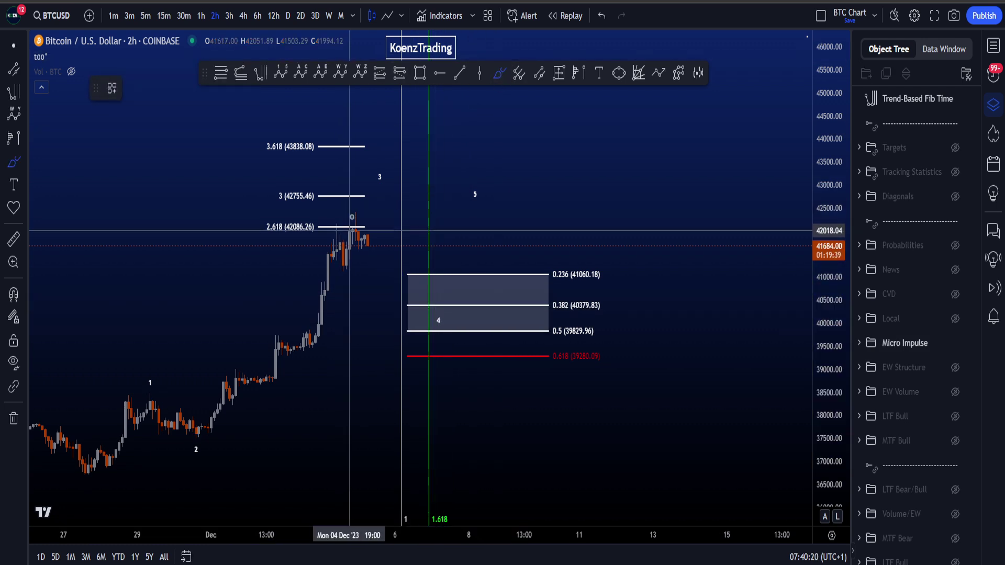
{"action": "left_click_drag", "start_coordinate": [349, 228], "coordinate": [361, 217]}
{"action": "key", "text": "ctrl+z"}
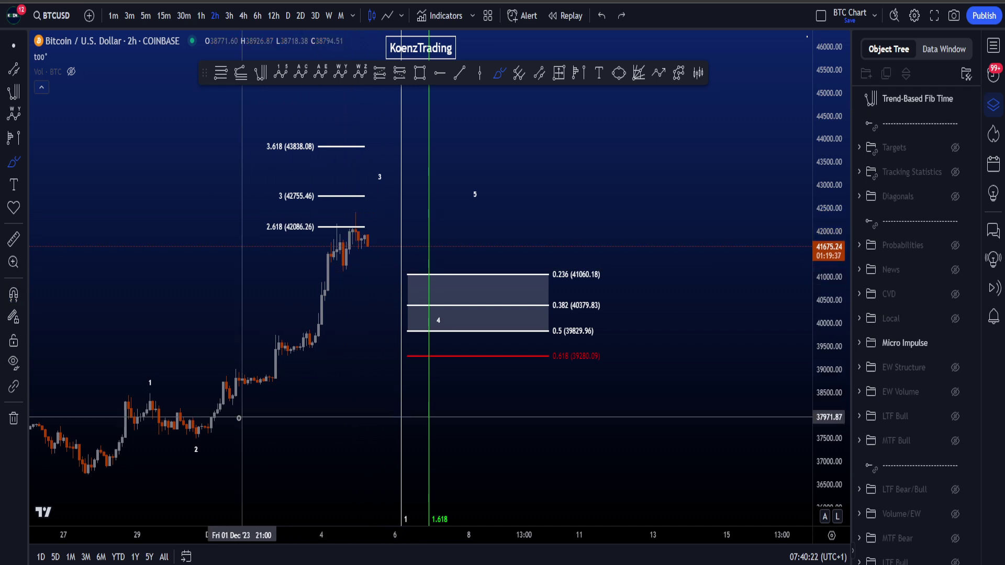
{"action": "left_click_drag", "start_coordinate": [211, 430], "coordinate": [297, 326]}
{"action": "key", "text": "Delete"}
{"action": "mouse_move", "coordinate": [343, 231]}
{"action": "left_mouse_down"}
{"action": "mouse_move", "coordinate": [359, 234]}
{"action": "mouse_move", "coordinate": [385, 207]}
{"action": "left_mouse_up"}
{"action": "key", "text": "Delete"}
{"action": "left_click_drag", "start_coordinate": [412, 310], "coordinate": [451, 329]}
{"action": "key", "text": "Delete"}
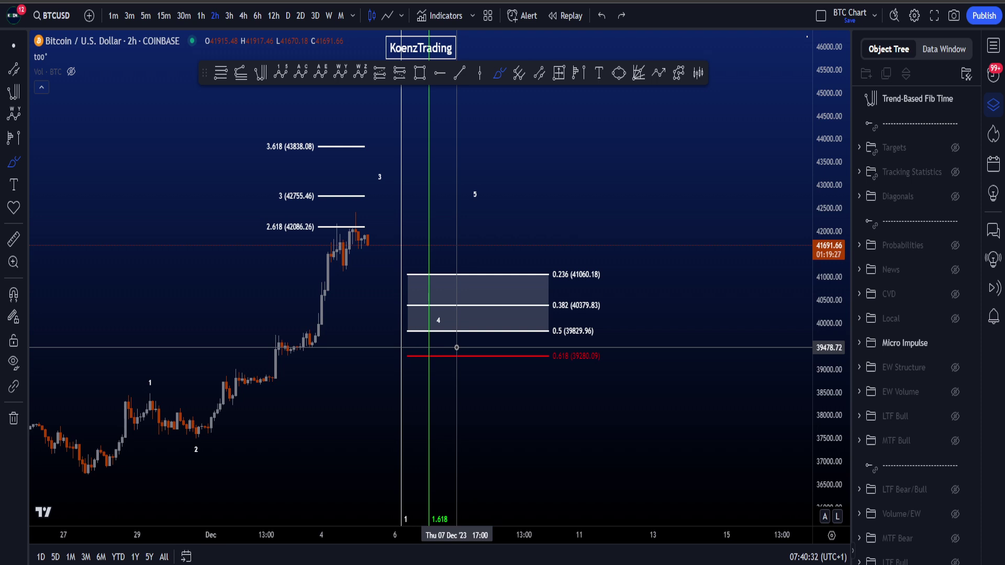
- Underline and circle the red 0.618 level (39280.09), mark the wave 4 label, and delete the strokes
{"action": "mouse_move", "coordinate": [410, 359]}
{"action": "left_mouse_down"}
{"action": "mouse_move", "coordinate": [553, 355]}
{"action": "mouse_move", "coordinate": [543, 352]}
{"action": "left_mouse_up"}
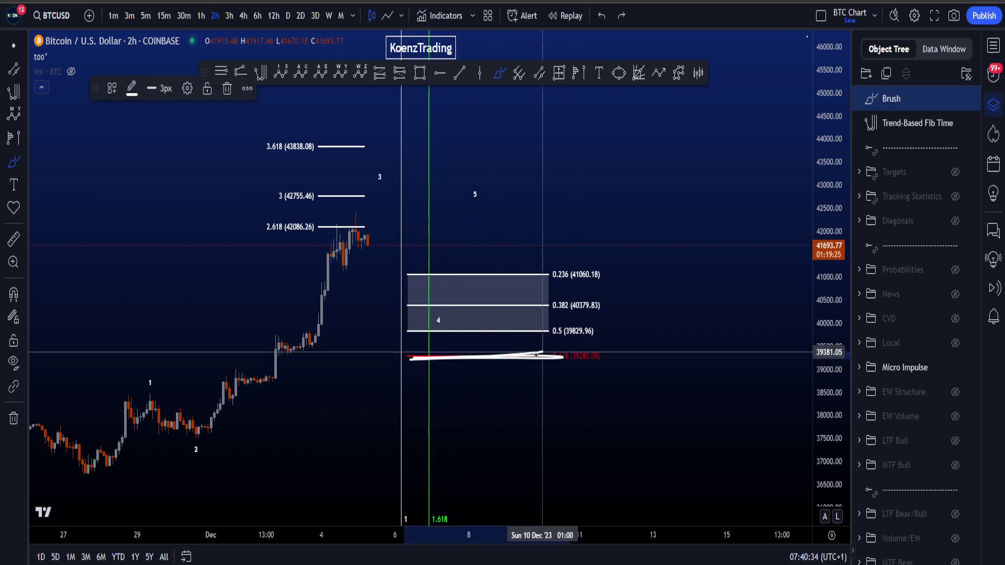
{"action": "key", "text": "Delete"}
{"action": "mouse_move", "coordinate": [442, 311]}
{"action": "left_mouse_down"}
{"action": "mouse_move", "coordinate": [417, 329]}
{"action": "mouse_move", "coordinate": [442, 314]}
{"action": "left_mouse_up"}
{"action": "key", "text": "Delete"}
{"action": "mouse_move", "coordinate": [609, 350]}
{"action": "left_mouse_down"}
{"action": "mouse_move", "coordinate": [531, 359]}
{"action": "mouse_move", "coordinate": [630, 355]}
{"action": "mouse_move", "coordinate": [549, 345]}
{"action": "left_mouse_up"}
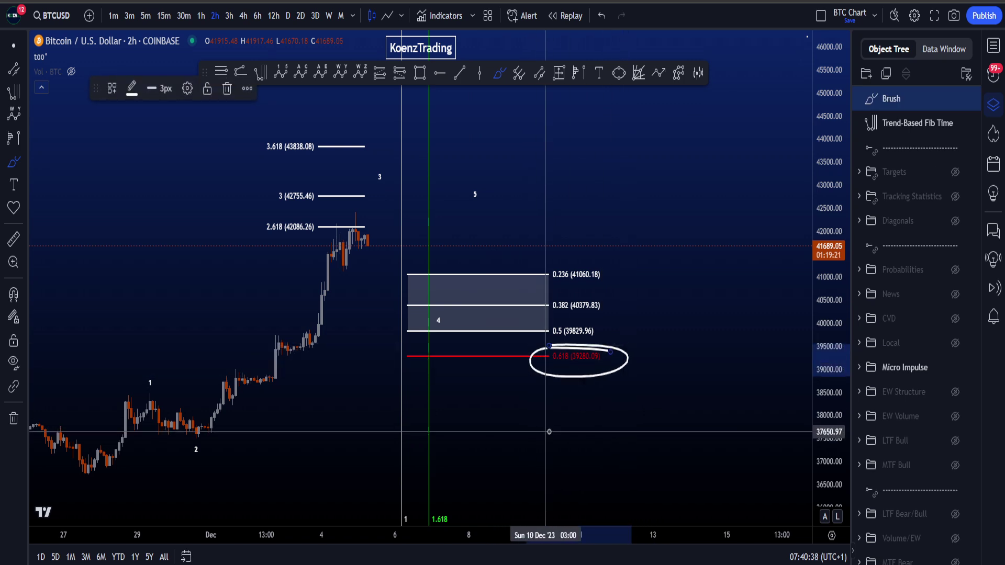
{"action": "key", "text": "Delete"}
- Mark the area beyond wave 5, trace the rally from wave 2 to the recent high, and delete the strokes
{"action": "left_click_drag", "start_coordinate": [574, 178], "coordinate": [560, 242]}
{"action": "key", "text": "Delete"}
{"action": "mouse_move", "coordinate": [210, 440]}
{"action": "left_mouse_down"}
{"action": "mouse_move", "coordinate": [186, 468]}
{"action": "mouse_move", "coordinate": [209, 428]}
{"action": "mouse_move", "coordinate": [381, 264]}
{"action": "mouse_move", "coordinate": [359, 208]}
{"action": "left_mouse_up"}
{"action": "key", "text": "Delete"}
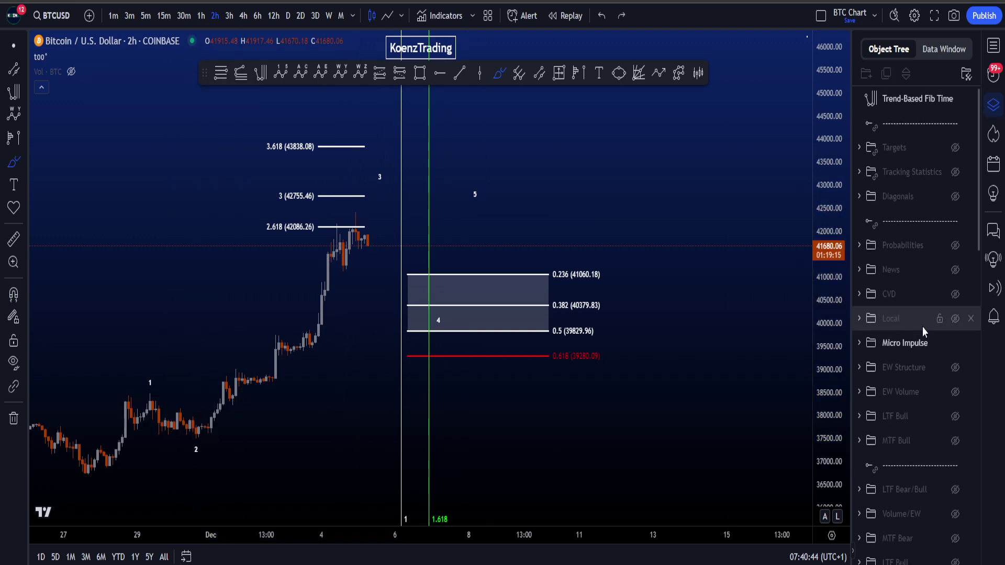
- Hide the Micro Impulse folder and show the Local folder
{"action": "left_click", "coordinate": [956, 344]}
{"action": "left_click", "coordinate": [955, 319]}
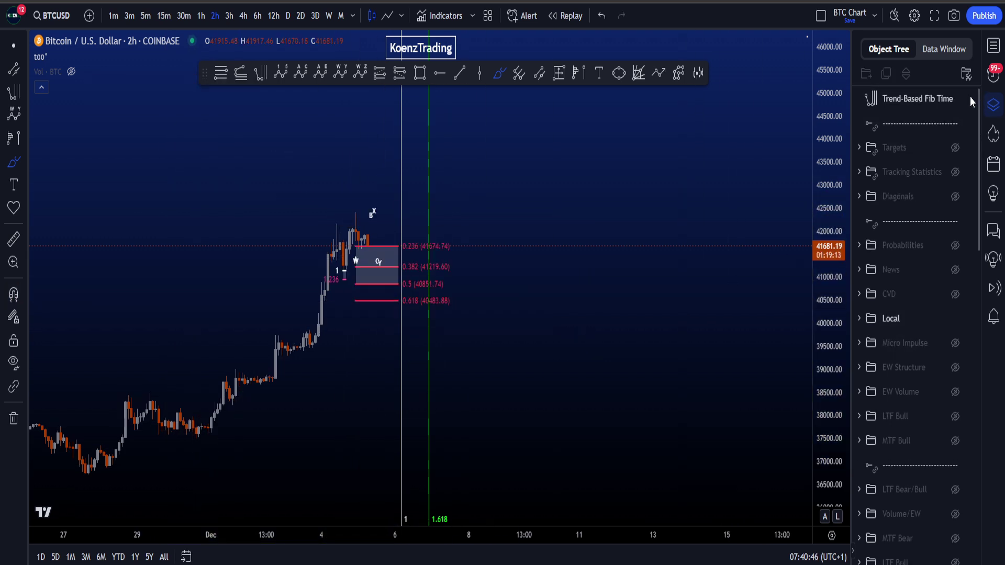
- Delete the Trend-Based Fib Time drawing and switch to the 15-minute timeframe, framing the Local wave labels and retracement levels
{"action": "scroll", "coordinate": [977, 101], "scroll_direction": "down", "scroll_amount": 1}
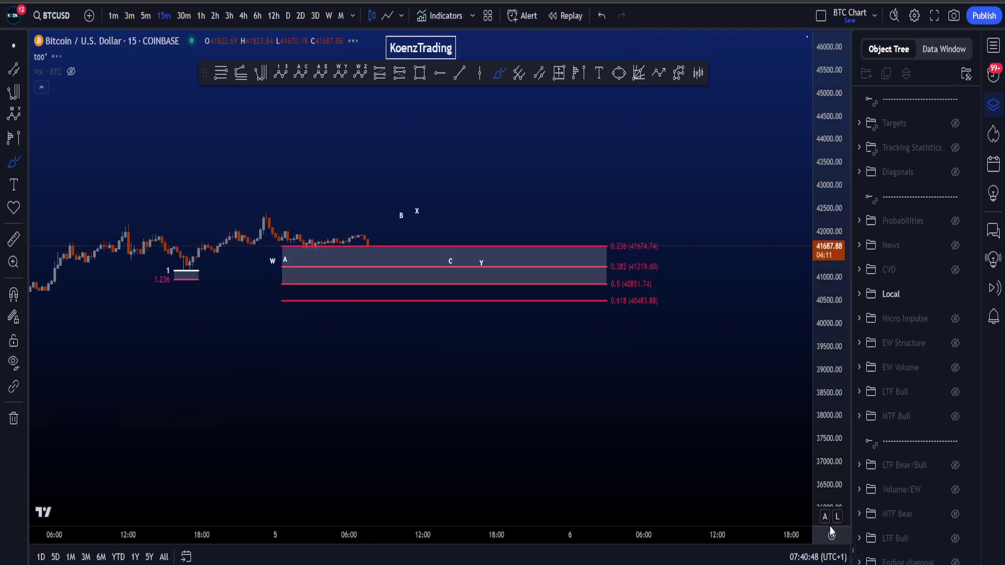
{"action": "left_click", "coordinate": [825, 516]}
{"action": "scroll", "coordinate": [740, 272], "scroll_direction": "down", "scroll_amount": 4}
{"action": "left_click_drag", "start_coordinate": [818, 224], "coordinate": [816, 257]}
{"action": "scroll", "coordinate": [721, 233], "scroll_direction": "up", "scroll_amount": 3}
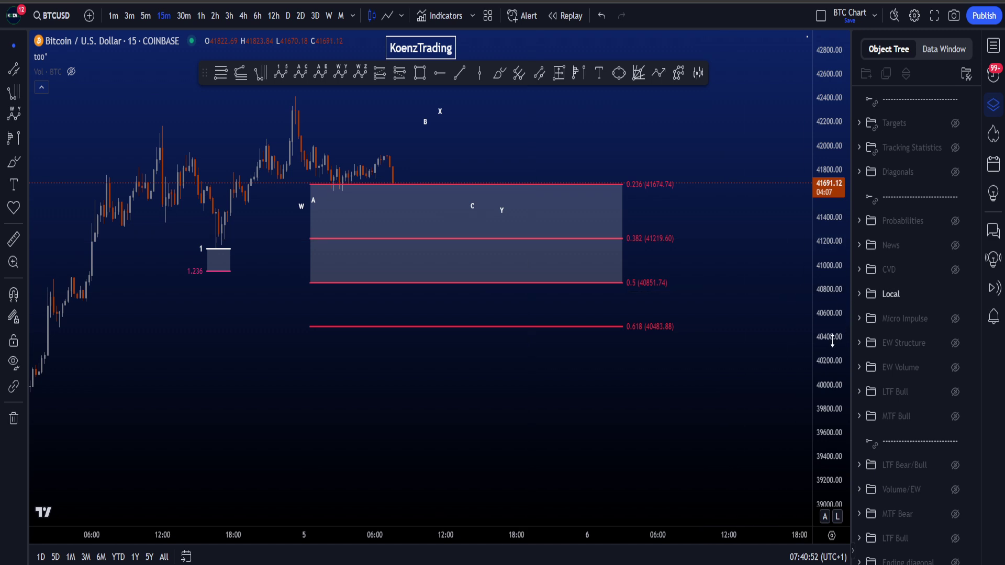
{"action": "left_click_drag", "start_coordinate": [833, 343], "coordinate": [832, 280]}
{"action": "left_click_drag", "start_coordinate": [725, 246], "coordinate": [729, 325]}
- Trace the 4 December zigzag decline down to the white 1 extension level with the Brush and undo the strokes
{"action": "left_click", "coordinate": [499, 73]}
{"action": "scroll", "coordinate": [341, 208], "scroll_direction": "down", "scroll_amount": 1}
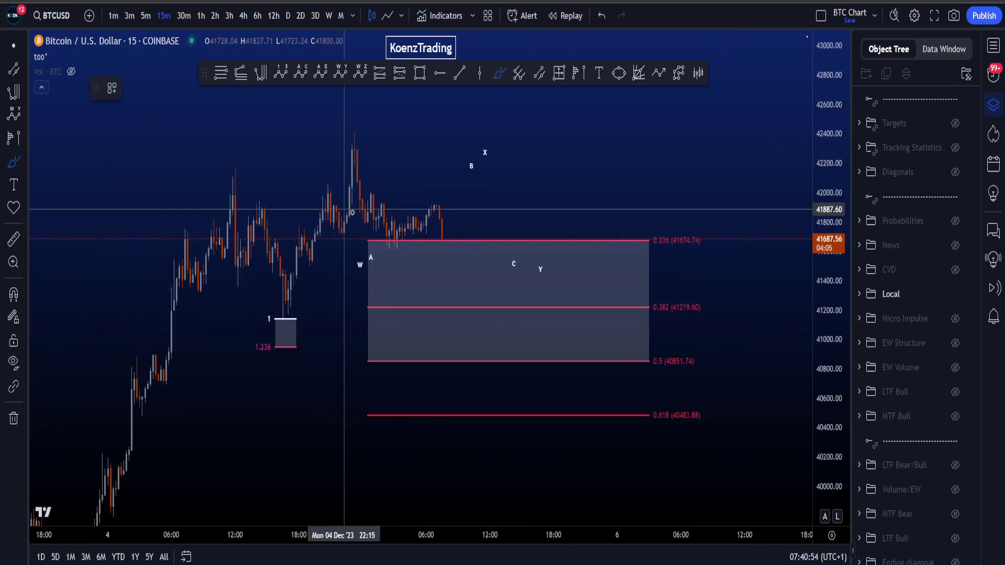
{"action": "mouse_move", "coordinate": [230, 186]}
{"action": "left_mouse_down"}
{"action": "mouse_move", "coordinate": [231, 280]}
{"action": "mouse_move", "coordinate": [277, 288]}
{"action": "mouse_move", "coordinate": [287, 310]}
{"action": "left_mouse_up"}
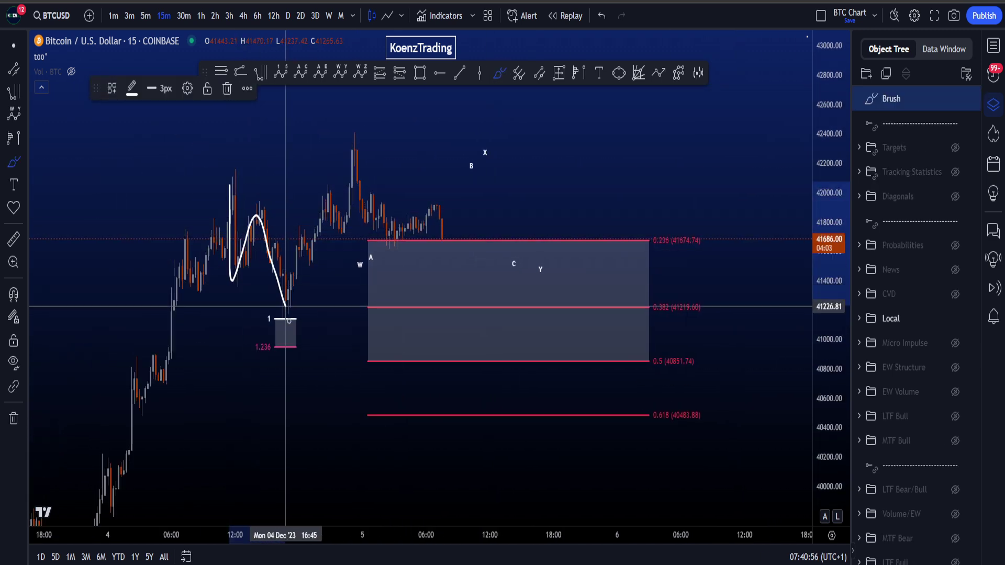
{"action": "key", "text": "ctrl+z"}
{"action": "mouse_move", "coordinate": [229, 181]}
{"action": "left_mouse_down"}
{"action": "mouse_move", "coordinate": [240, 251]}
{"action": "mouse_move", "coordinate": [268, 236]}
{"action": "mouse_move", "coordinate": [291, 318]}
{"action": "mouse_move", "coordinate": [268, 311]}
{"action": "left_mouse_up"}
{"action": "key", "text": "ctrl+z"}
{"action": "key", "text": "ctrl+z"}
- Mark the 1 to 1.236 extension box below the 4 December low with the Brush and undo the stroke
{"action": "scroll", "coordinate": [306, 327], "scroll_direction": "up", "scroll_amount": 3}
{"action": "mouse_move", "coordinate": [306, 328]}
{"action": "left_mouse_down"}
{"action": "mouse_move", "coordinate": [240, 380]}
{"action": "mouse_move", "coordinate": [298, 368]}
{"action": "left_mouse_up"}
{"action": "key", "text": "ctrl+z"}
{"action": "key", "text": "ctrl+z"}
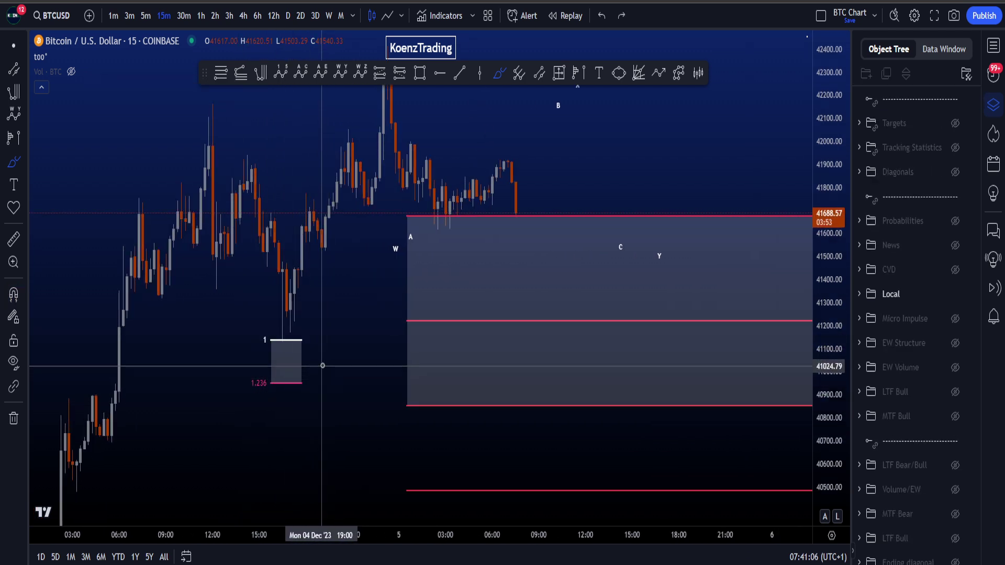
- Mark the 4 December high and low, sketch a zigzag beside the extension box, and undo the strokes
{"action": "mouse_move", "coordinate": [197, 120]}
{"action": "left_mouse_down"}
{"action": "mouse_move", "coordinate": [217, 274]}
{"action": "mouse_move", "coordinate": [245, 157]}
{"action": "left_mouse_up"}
{"action": "key", "text": "ctrl+z"}
{"action": "mouse_move", "coordinate": [300, 324]}
{"action": "left_mouse_down"}
{"action": "mouse_move", "coordinate": [240, 341]}
{"action": "mouse_move", "coordinate": [304, 316]}
{"action": "left_mouse_up"}
{"action": "key", "text": "ctrl+z"}
{"action": "mouse_move", "coordinate": [225, 265]}
{"action": "left_mouse_down"}
{"action": "mouse_move", "coordinate": [292, 325]}
{"action": "mouse_move", "coordinate": [255, 350]}
{"action": "mouse_move", "coordinate": [255, 408]}
{"action": "left_mouse_up"}
{"action": "key", "text": "ctrl+z"}
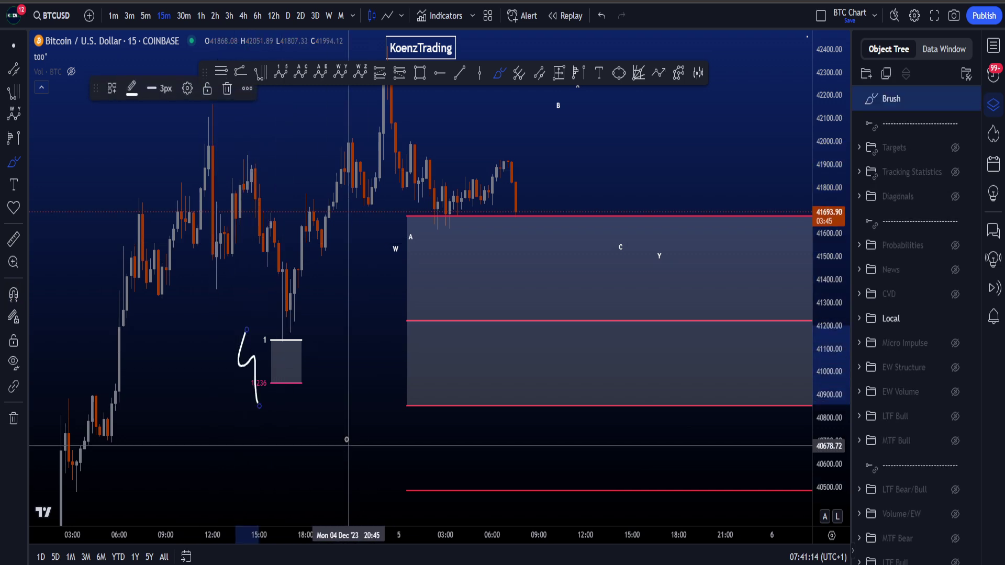
{"action": "key", "text": "ctrl+z"}
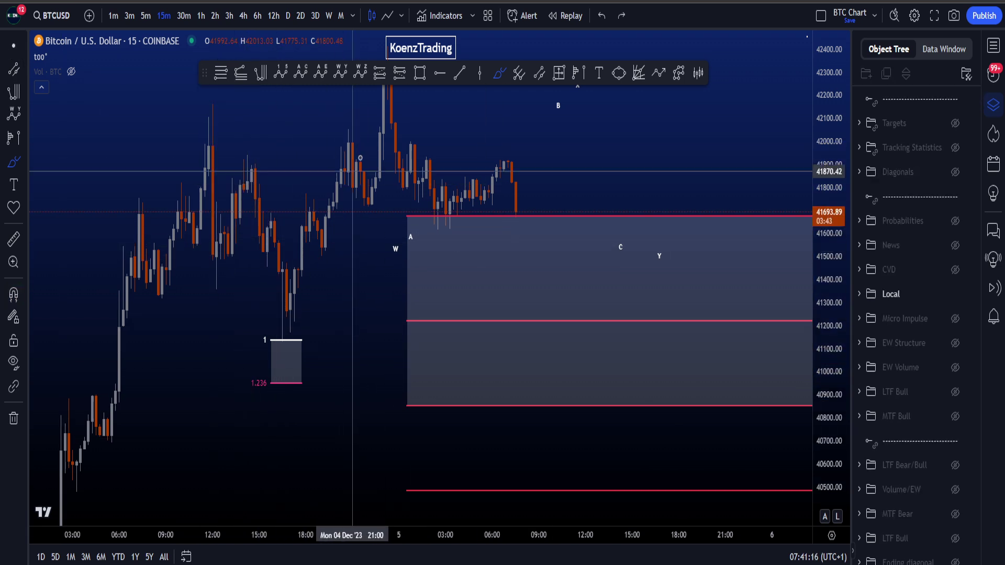
- Trace the rally from the 4 December low at the white 1 level up to the peak with the Brush and undo the stroke
{"action": "key", "text": "Escape"}
{"action": "left_click_drag", "start_coordinate": [676, 142], "coordinate": [585, 223]}
{"action": "left_click", "coordinate": [503, 75]}
{"action": "left_click_drag", "start_coordinate": [207, 391], "coordinate": [293, 152]}
{"action": "key", "text": "ctrl+z"}
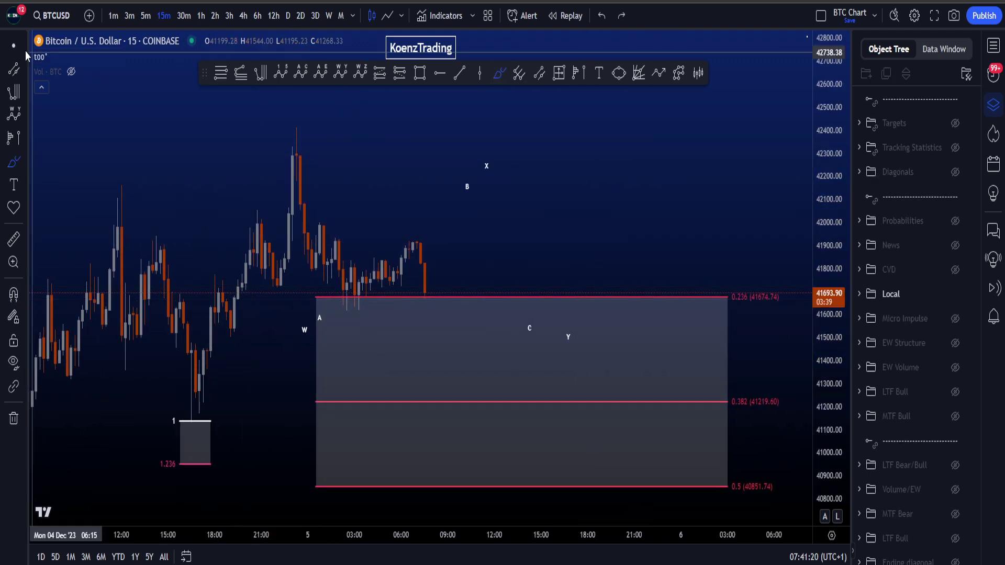
- Mark the peak reached just before 5 December with the Brush and undo the stroke
{"action": "left_click_drag", "start_coordinate": [821, 191], "coordinate": [821, 262]}
{"action": "scroll", "coordinate": [686, 253], "scroll_direction": "down", "scroll_amount": 1}
{"action": "left_click_drag", "start_coordinate": [680, 250], "coordinate": [610, 239]}
{"action": "mouse_move", "coordinate": [288, 152]}
{"action": "left_mouse_down"}
{"action": "mouse_move", "coordinate": [354, 143]}
{"action": "mouse_move", "coordinate": [549, 264]}
{"action": "mouse_move", "coordinate": [262, 199]}
{"action": "left_mouse_up"}
{"action": "key", "text": "ctrl+z"}
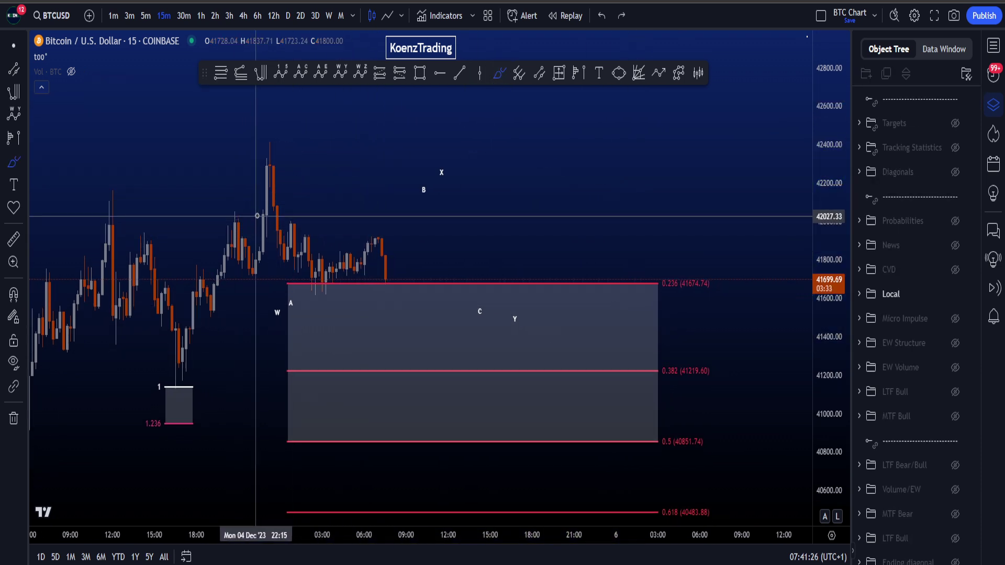
- Sketch the corrective path from the peak through labels A and B toward C twice with the Brush, undoing each stroke
{"action": "mouse_move", "coordinate": [270, 164]}
{"action": "left_mouse_down"}
{"action": "mouse_move", "coordinate": [319, 281]}
{"action": "mouse_move", "coordinate": [491, 300]}
{"action": "mouse_move", "coordinate": [503, 320]}
{"action": "left_mouse_up"}
{"action": "key", "text": "ctrl+z"}
{"action": "mouse_move", "coordinate": [259, 181]}
{"action": "left_mouse_down"}
{"action": "mouse_move", "coordinate": [298, 301]}
{"action": "mouse_move", "coordinate": [449, 218]}
{"action": "mouse_move", "coordinate": [497, 269]}
{"action": "left_mouse_up"}
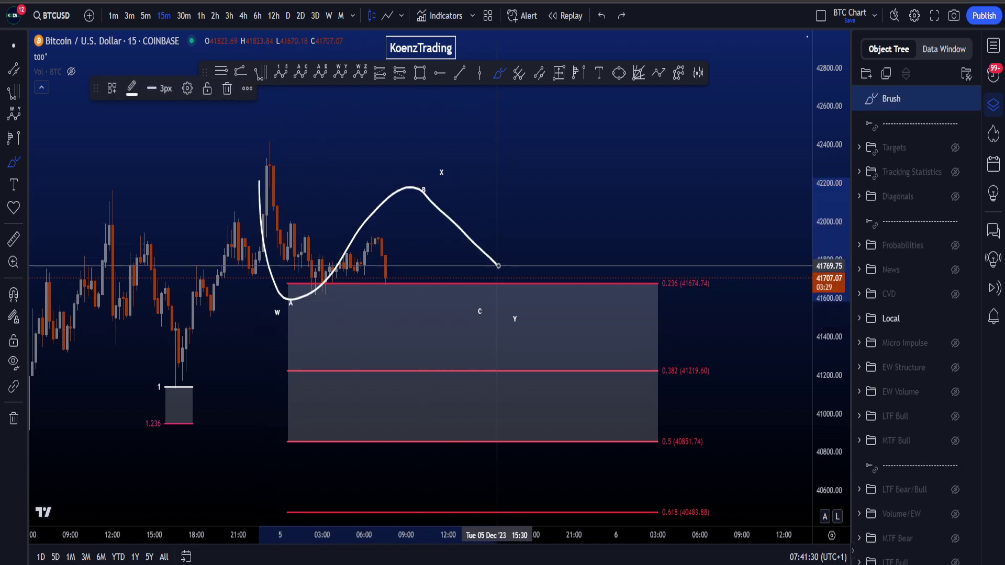
{"action": "key", "text": "ctrl+z"}
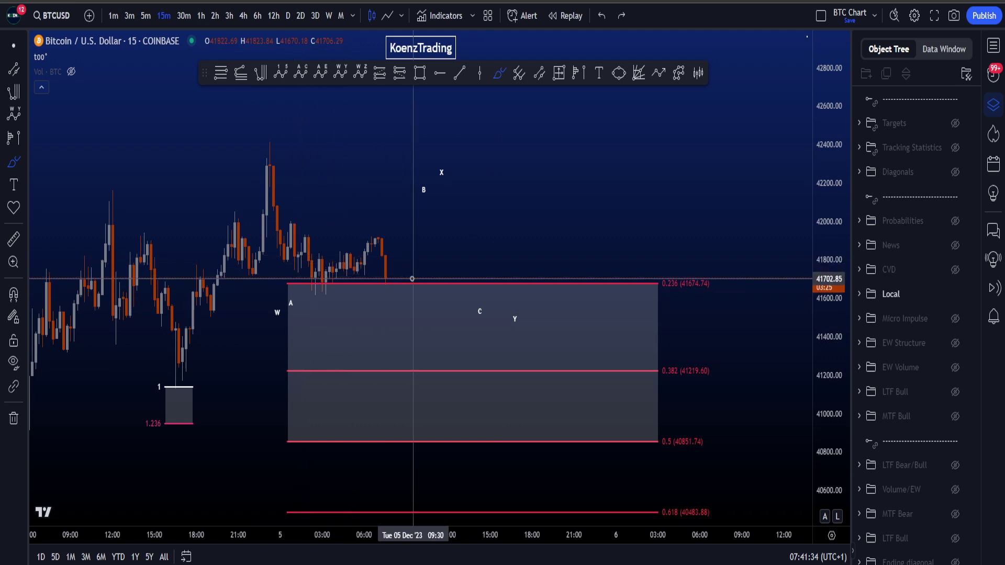
- Mark the 0.236 retracement label (41674.74) with the Brush and undo the stroke
{"action": "scroll", "coordinate": [420, 319], "scroll_direction": "down", "scroll_amount": 1}
{"action": "left_click_drag", "start_coordinate": [624, 281], "coordinate": [671, 254]}
{"action": "key", "text": "ctrl+z"}
- Select the red Fib retracement to examine its anchor points and levels against the wider price history
{"action": "left_click_drag", "start_coordinate": [825, 213], "coordinate": [825, 404]}
{"action": "scroll", "coordinate": [744, 407], "scroll_direction": "down", "scroll_amount": 5}
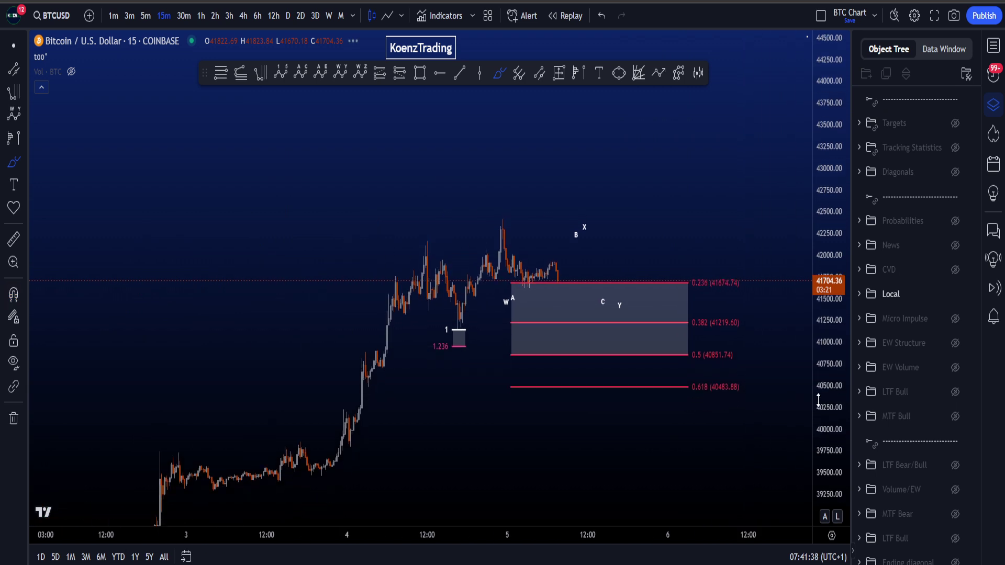
{"action": "left_click", "coordinate": [9, 48]}
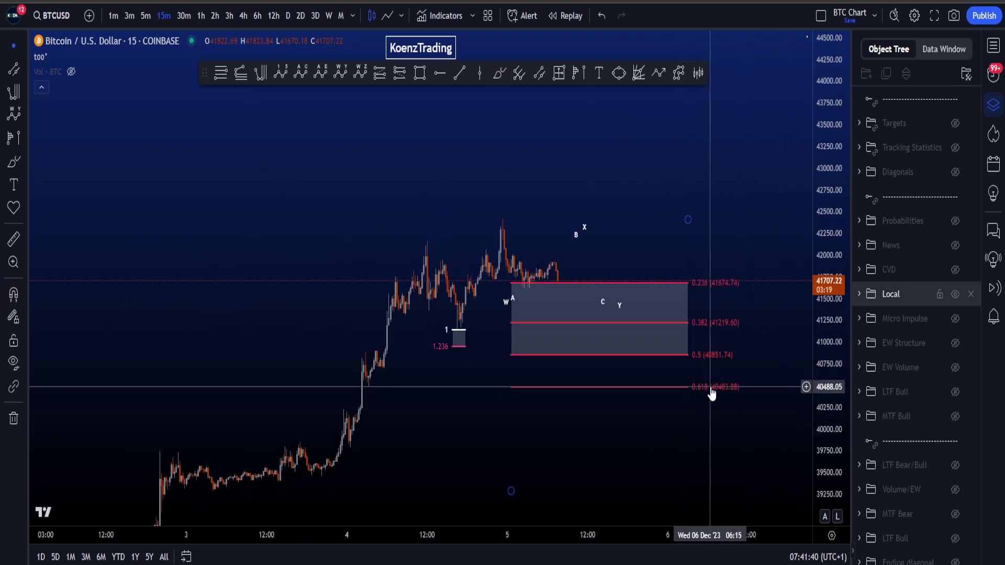
{"action": "left_click", "coordinate": [686, 387]}
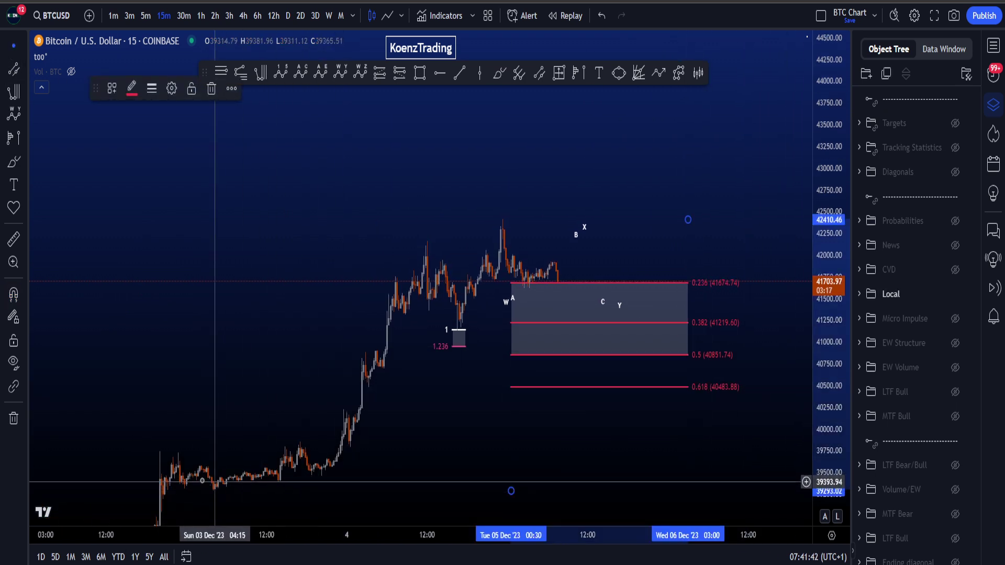
{"action": "left_click_drag", "start_coordinate": [845, 461], "coordinate": [835, 285]}
{"action": "scroll", "coordinate": [776, 357], "scroll_direction": "up", "scroll_amount": 3}
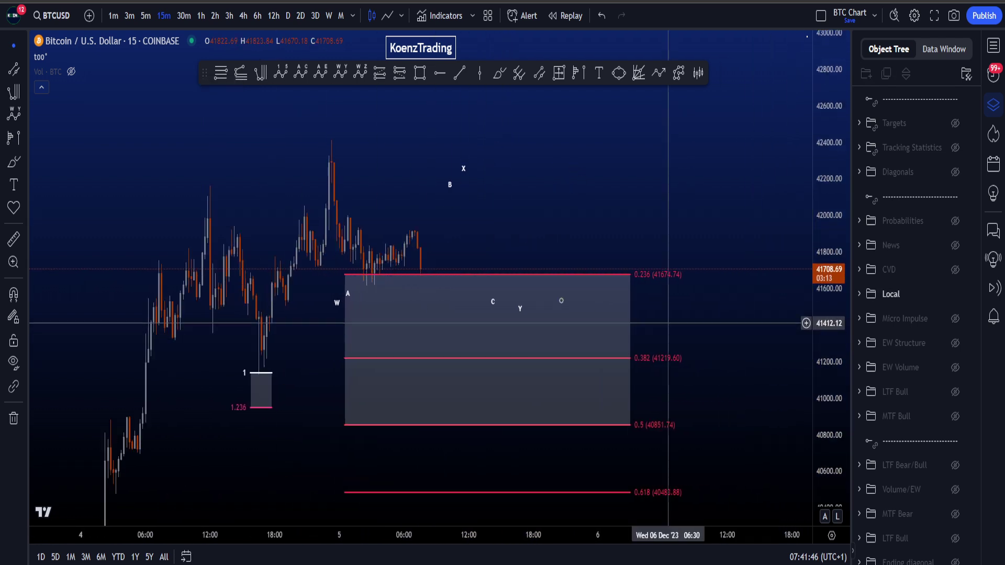
- Mark the 5 December lows at the 0.236 level and circle the 0.5 label (40851.74) with the Brush, undoing each stroke
{"action": "mouse_move", "coordinate": [409, 268]}
{"action": "left_mouse_down"}
{"action": "mouse_move", "coordinate": [347, 313]}
{"action": "mouse_move", "coordinate": [371, 254]}
{"action": "left_mouse_up"}
{"action": "key", "text": "ctrl+z"}
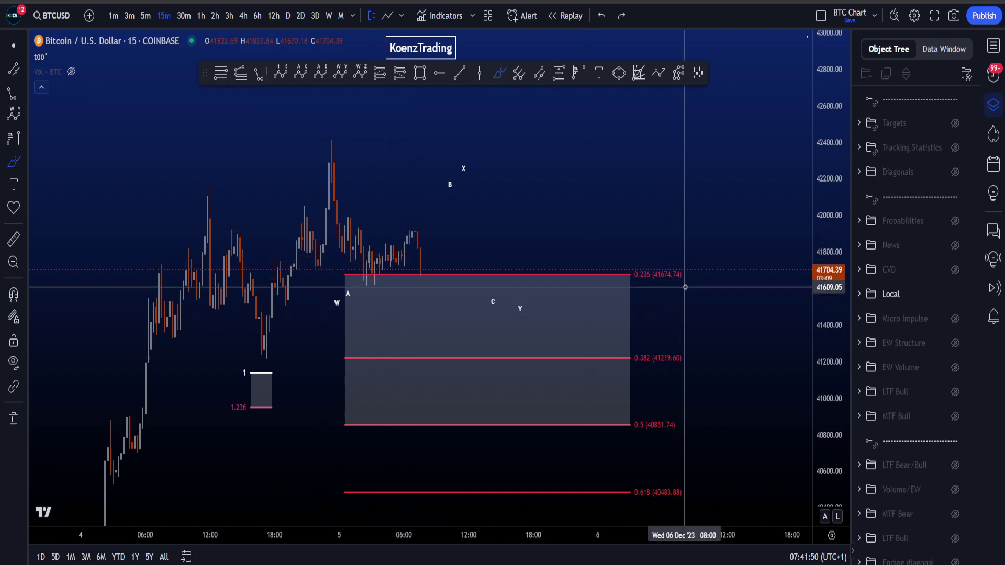
{"action": "left_click_drag", "start_coordinate": [824, 301], "coordinate": [824, 447]}
{"action": "scroll", "coordinate": [807, 423], "scroll_direction": "down", "scroll_amount": 2}
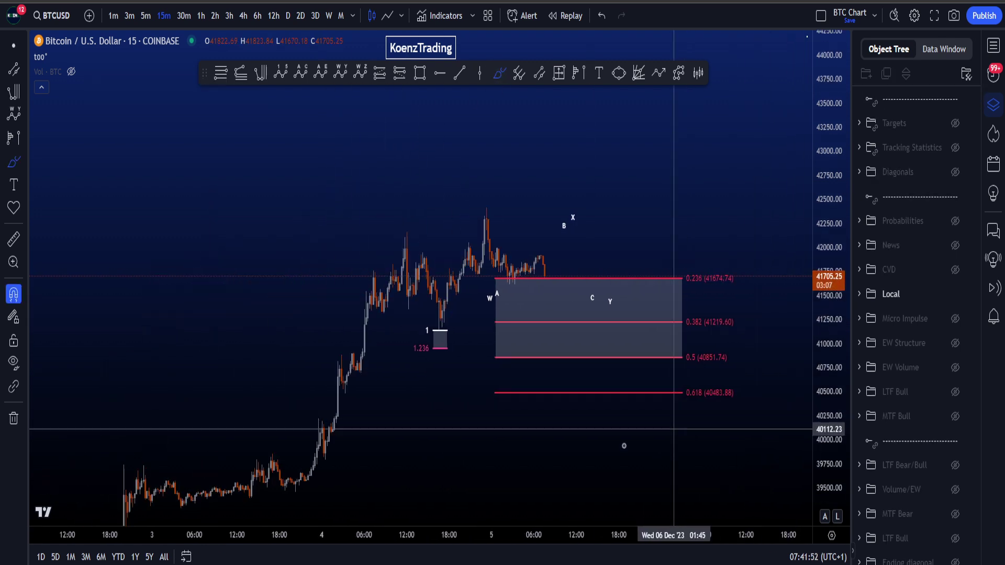
{"action": "mouse_move", "coordinate": [198, 503]}
{"action": "left_mouse_down"}
{"action": "mouse_move", "coordinate": [288, 470]}
{"action": "mouse_move", "coordinate": [430, 240]}
{"action": "mouse_move", "coordinate": [502, 283]}
{"action": "mouse_move", "coordinate": [612, 264]}
{"action": "left_mouse_up"}
{"action": "scroll", "coordinate": [728, 341], "scroll_direction": "up", "scroll_amount": 2}
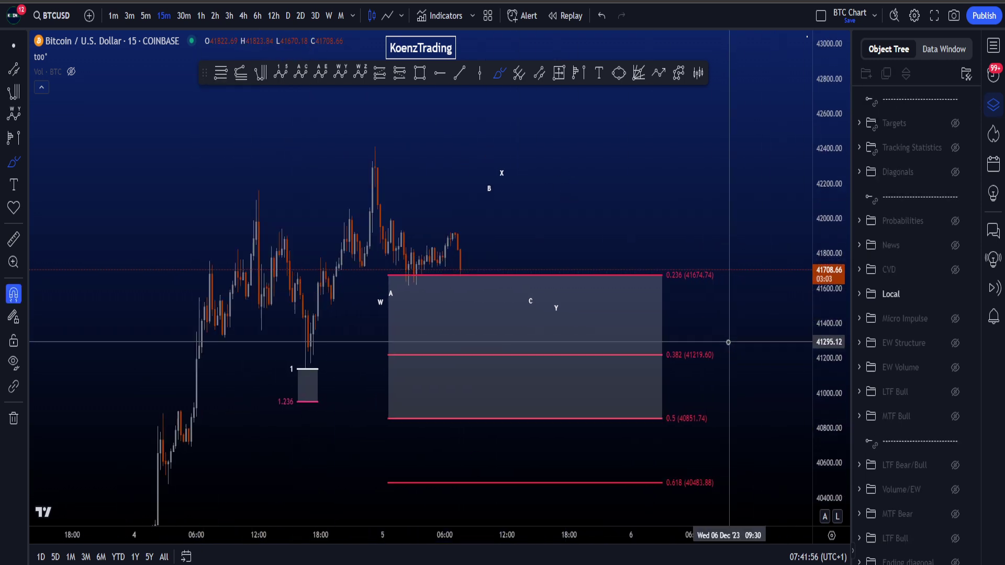
{"action": "mouse_move", "coordinate": [707, 401]}
{"action": "left_mouse_down"}
{"action": "mouse_move", "coordinate": [661, 408]}
{"action": "mouse_move", "coordinate": [721, 417]}
{"action": "left_mouse_up"}
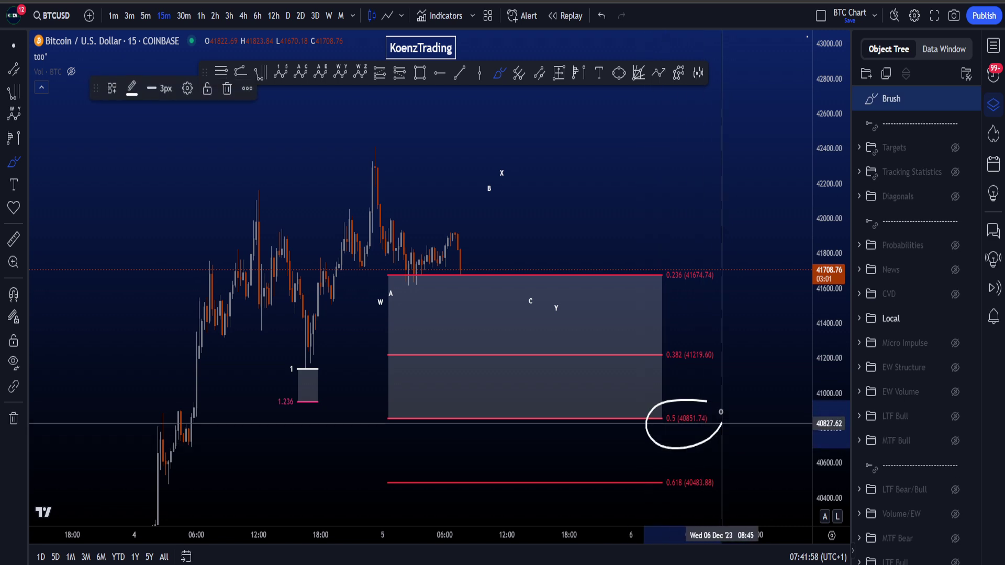
{"action": "key", "text": "ctrl+z"}
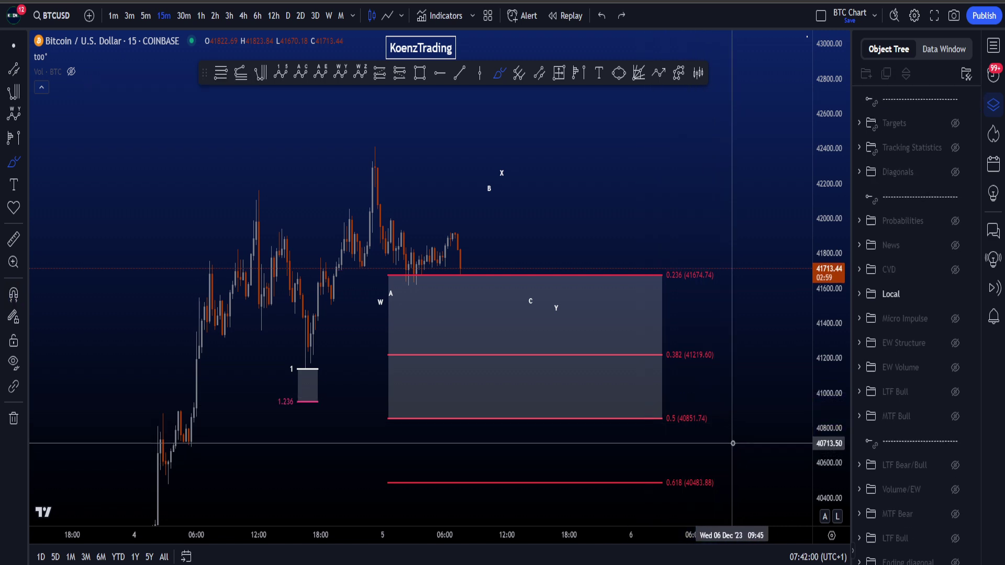
- Sketch a dip below the 0.5 level with a recovery, mark the area above the 0.618 label, and undo the strokes
{"action": "mouse_move", "coordinate": [491, 399]}
{"action": "left_mouse_down"}
{"action": "mouse_move", "coordinate": [520, 431]}
{"action": "mouse_move", "coordinate": [566, 344]}
{"action": "left_mouse_up"}
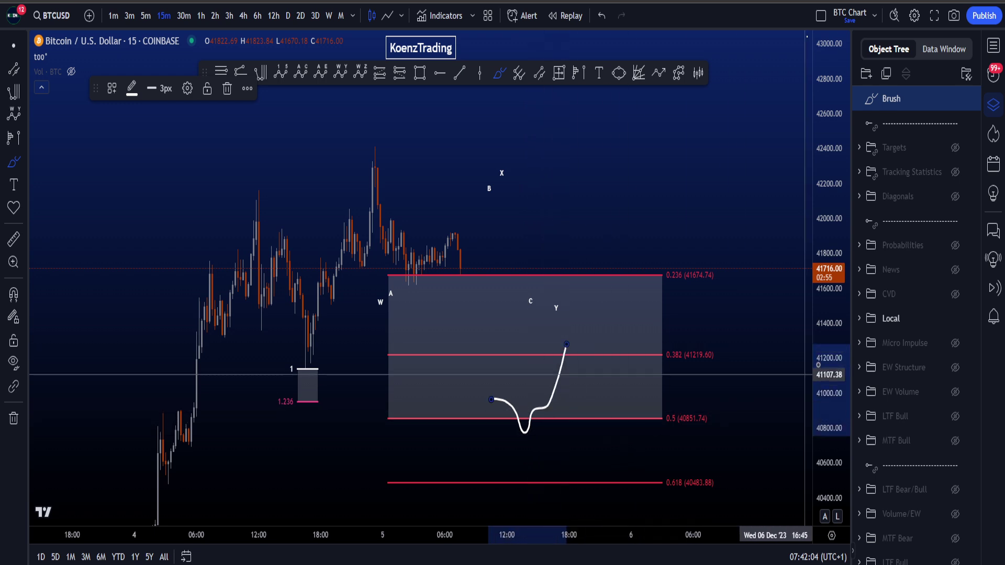
{"action": "key", "text": "ctrl+z"}
{"action": "mouse_move", "coordinate": [555, 400]}
{"action": "left_mouse_down"}
{"action": "mouse_move", "coordinate": [597, 414]}
{"action": "mouse_move", "coordinate": [529, 411]}
{"action": "mouse_move", "coordinate": [547, 418]}
{"action": "mouse_move", "coordinate": [545, 432]}
{"action": "left_mouse_up"}
{"action": "key", "text": "ctrl+z"}
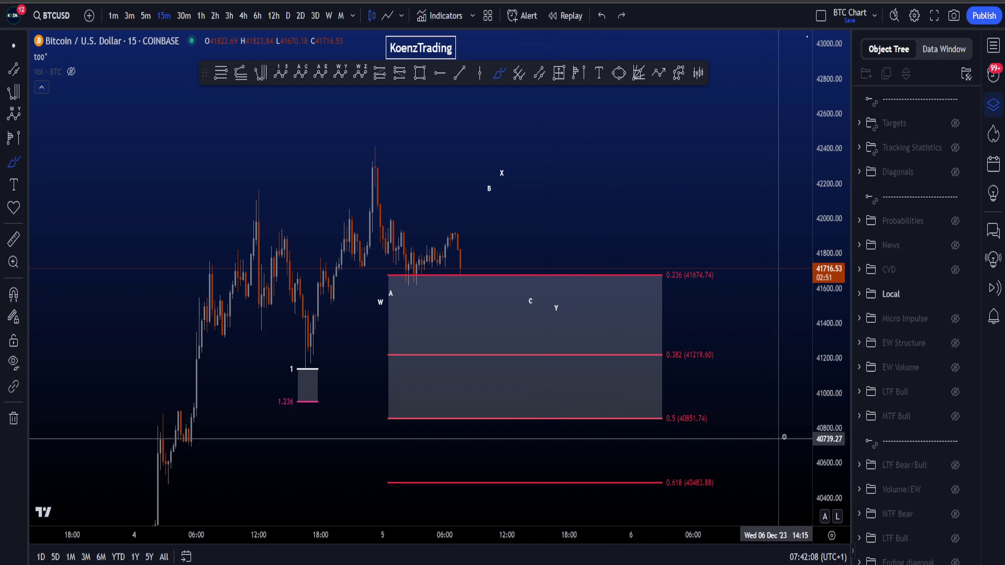
{"action": "mouse_move", "coordinate": [686, 465]}
{"action": "left_mouse_down"}
{"action": "mouse_move", "coordinate": [649, 489]}
{"action": "mouse_move", "coordinate": [670, 464]}
{"action": "left_mouse_up"}
{"action": "key", "text": "ctrl+z"}
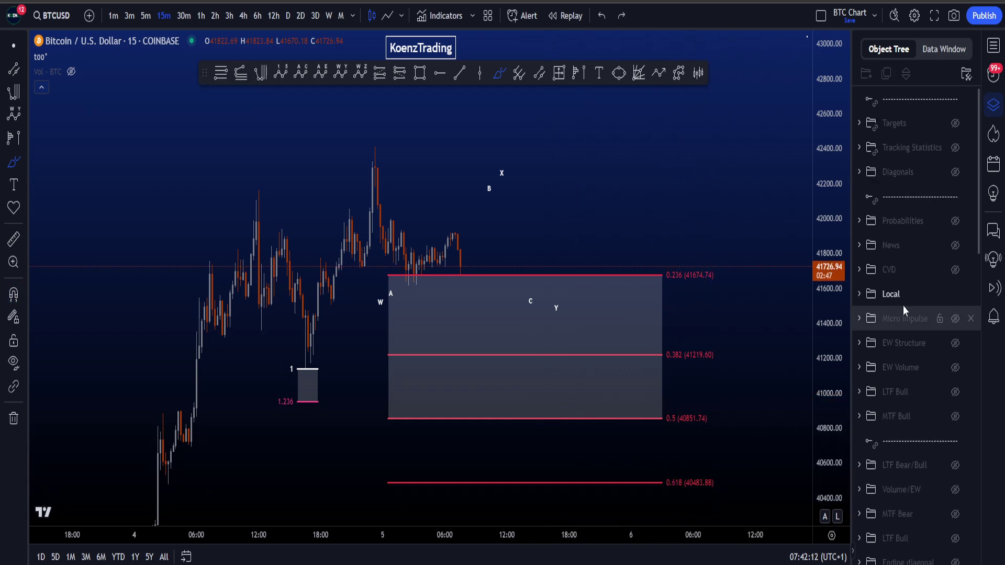
- Hide the Local drawing group, show the CVD group, and frame its red and green divergence lines
{"action": "left_click", "coordinate": [955, 294]}
{"action": "left_click_drag", "start_coordinate": [834, 363], "coordinate": [820, 176]}
{"action": "scroll", "coordinate": [445, 189], "scroll_direction": "up", "scroll_amount": 7}
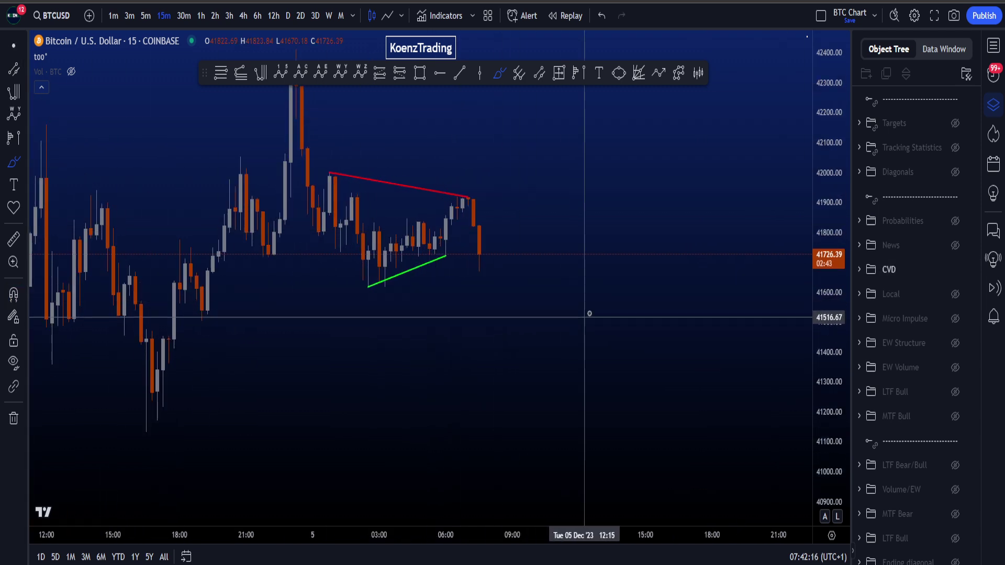
{"action": "left_click_drag", "start_coordinate": [612, 294], "coordinate": [644, 382]}
{"action": "key", "text": "ctrl+z"}
{"action": "left_click", "coordinate": [14, 46]}
{"action": "mouse_move", "coordinate": [588, 337]}
{"action": "left_mouse_down"}
{"action": "mouse_move", "coordinate": [661, 386]}
{"action": "mouse_move", "coordinate": [724, 404]}
{"action": "mouse_move", "coordinate": [634, 388]}
{"action": "left_mouse_up"}
{"action": "scroll", "coordinate": [687, 405], "scroll_direction": "up", "scroll_amount": 2}
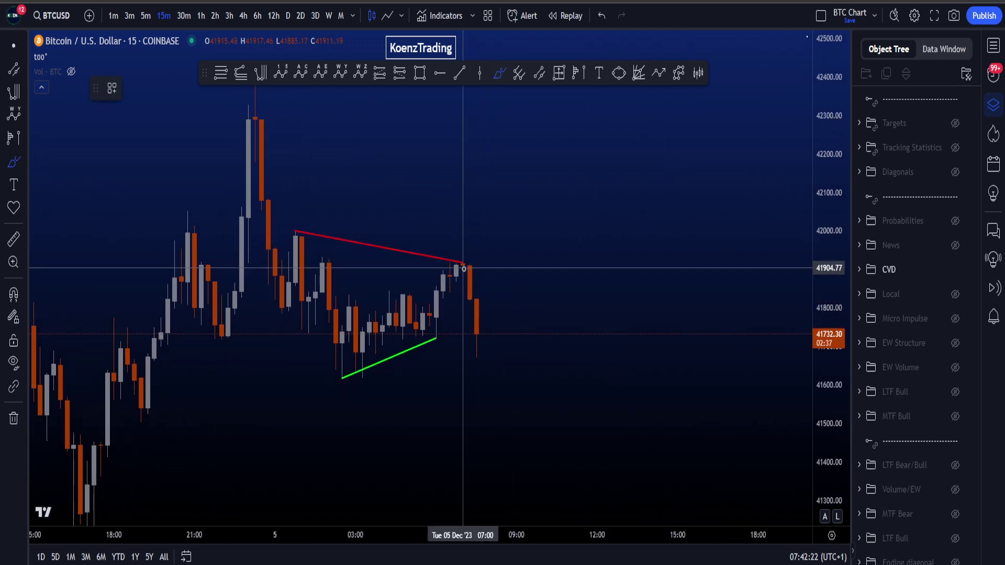
- Trace the drop from the red line's end, circle the red and green divergence lines, and undo each stroke
{"action": "left_click_drag", "start_coordinate": [467, 268], "coordinate": [478, 331]}
{"action": "key", "text": "ctrl+z"}
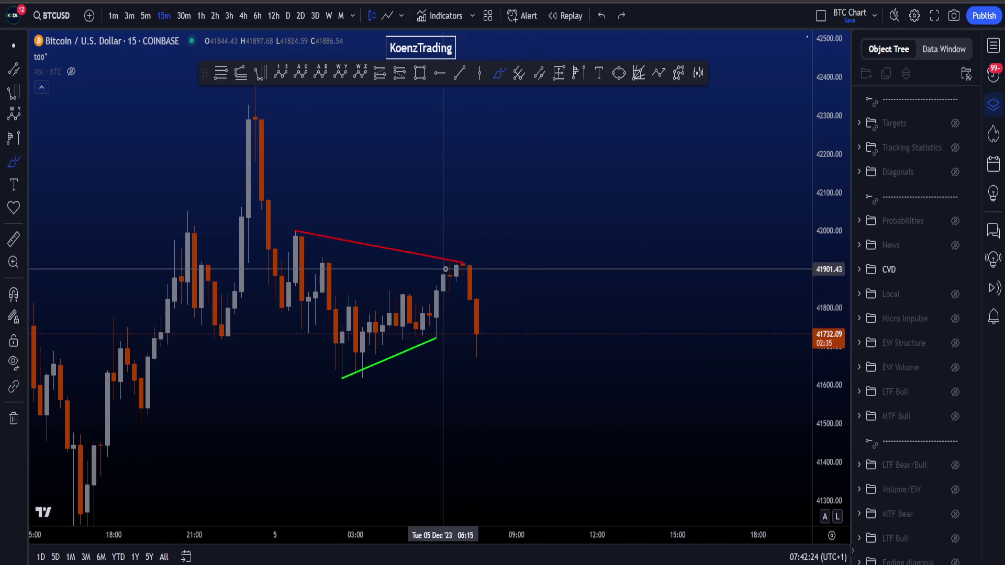
{"action": "mouse_move", "coordinate": [468, 255]}
{"action": "left_mouse_down"}
{"action": "mouse_move", "coordinate": [291, 218]}
{"action": "mouse_move", "coordinate": [426, 274]}
{"action": "mouse_move", "coordinate": [462, 243]}
{"action": "left_mouse_up"}
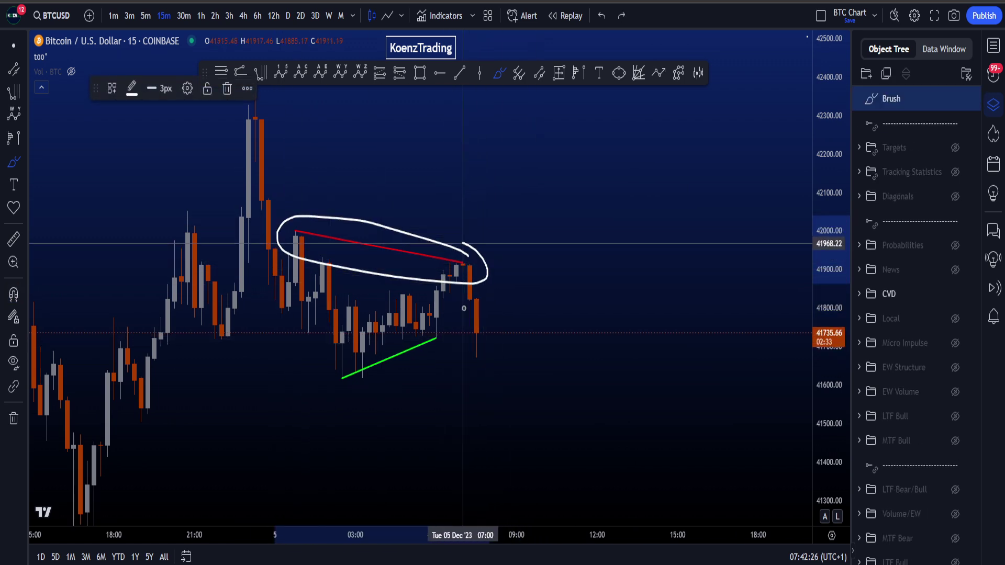
{"action": "key", "text": "ctrl+z"}
{"action": "mouse_move", "coordinate": [337, 396]}
{"action": "left_mouse_down"}
{"action": "mouse_move", "coordinate": [455, 327]}
{"action": "mouse_move", "coordinate": [325, 393]}
{"action": "left_mouse_up"}
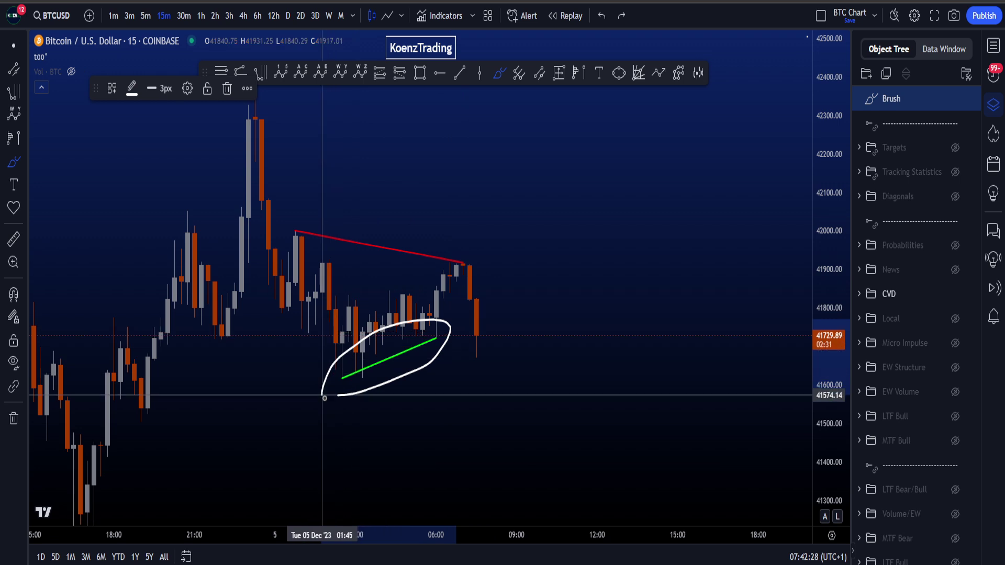
{"action": "key", "text": "ctrl+z"}
- Sketch a rising zigzag along the green line and a falling one beneath it with the Brush, undoing both strokes
{"action": "scroll", "coordinate": [459, 359], "scroll_direction": "up", "scroll_amount": 2}
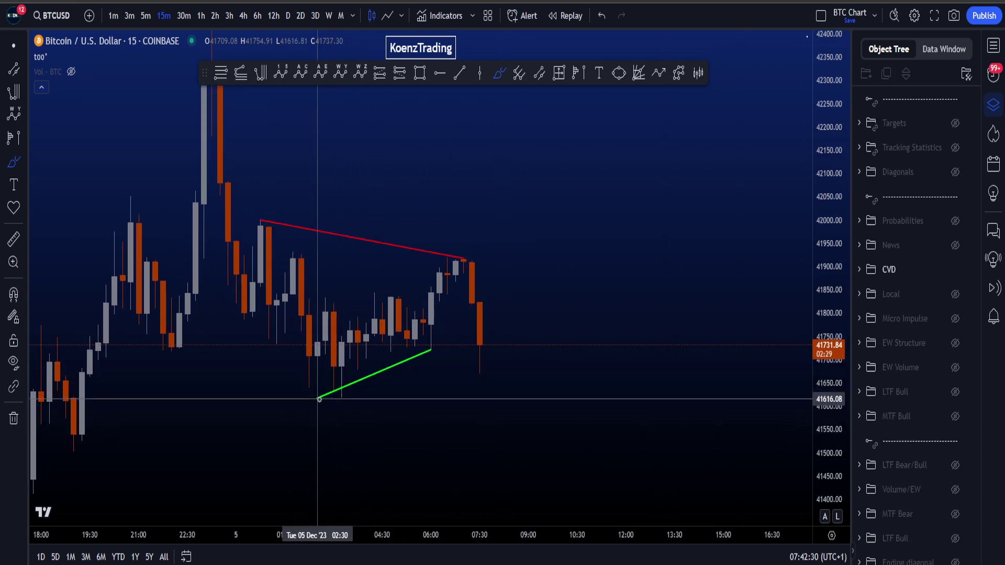
{"action": "mouse_move", "coordinate": [317, 396]}
{"action": "left_mouse_down"}
{"action": "mouse_move", "coordinate": [352, 406]}
{"action": "mouse_move", "coordinate": [421, 354]}
{"action": "left_mouse_up"}
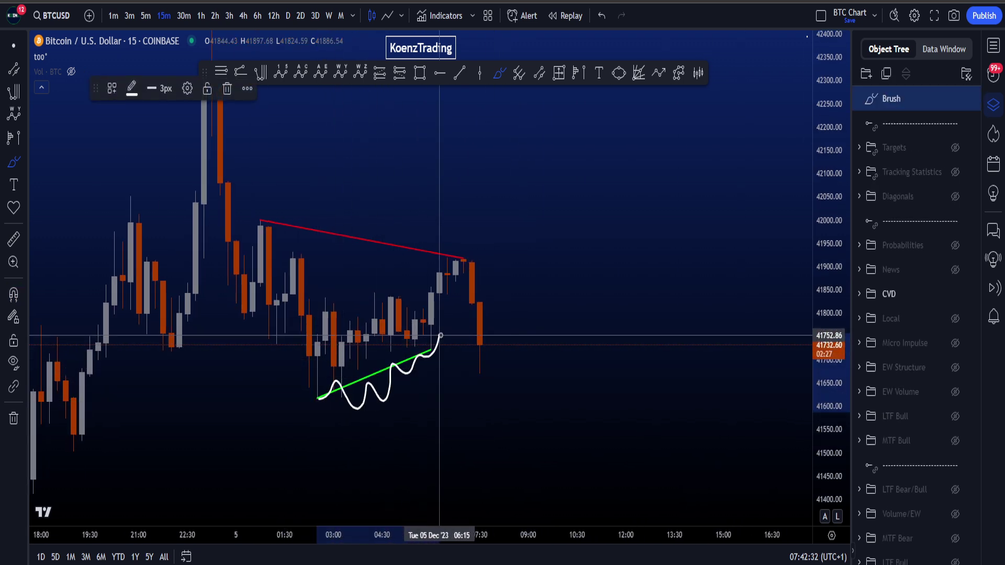
{"action": "key", "text": "ctrl+z"}
{"action": "mouse_move", "coordinate": [326, 405]}
{"action": "left_mouse_down"}
{"action": "mouse_move", "coordinate": [340, 427]}
{"action": "mouse_move", "coordinate": [423, 454]}
{"action": "left_mouse_up"}
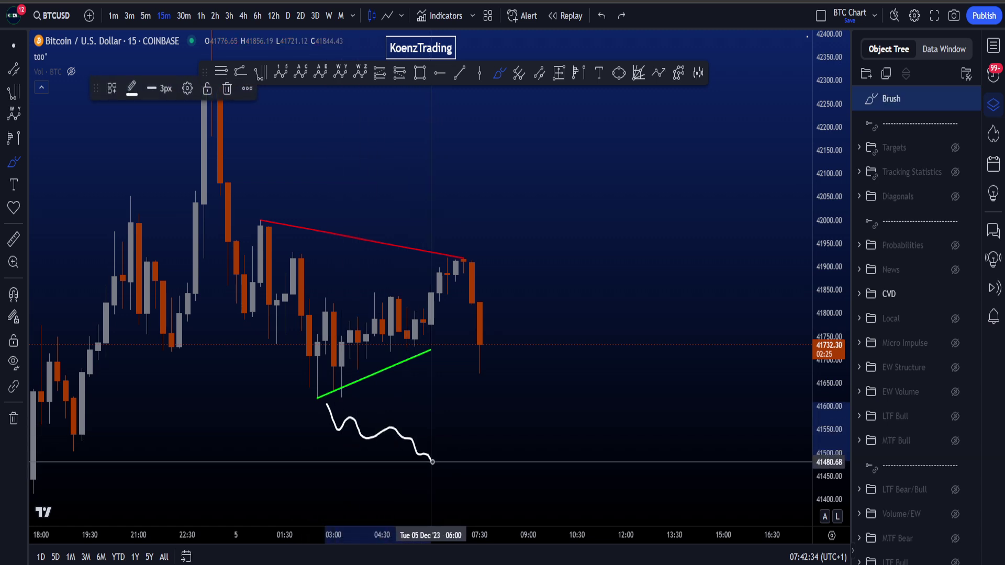
{"action": "key", "text": "ctrl+z"}
- Mark a horizontal level near 41844 and the green line's end, circle the red line, and undo each stroke
{"action": "left_click_drag", "start_coordinate": [343, 292], "coordinate": [441, 297]}
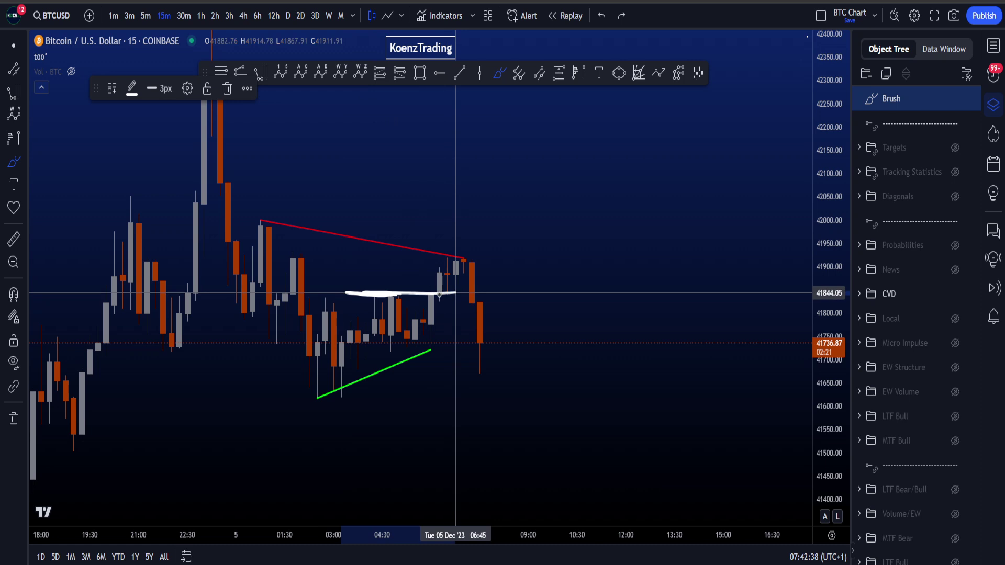
{"action": "key", "text": "ctrl+z"}
{"action": "mouse_move", "coordinate": [437, 333]}
{"action": "left_mouse_down"}
{"action": "mouse_move", "coordinate": [400, 332]}
{"action": "mouse_move", "coordinate": [473, 357]}
{"action": "mouse_move", "coordinate": [434, 338]}
{"action": "left_mouse_up"}
{"action": "key", "text": "ctrl+z"}
{"action": "mouse_move", "coordinate": [260, 209]}
{"action": "left_mouse_down"}
{"action": "mouse_move", "coordinate": [437, 286]}
{"action": "mouse_move", "coordinate": [265, 208]}
{"action": "left_mouse_up"}
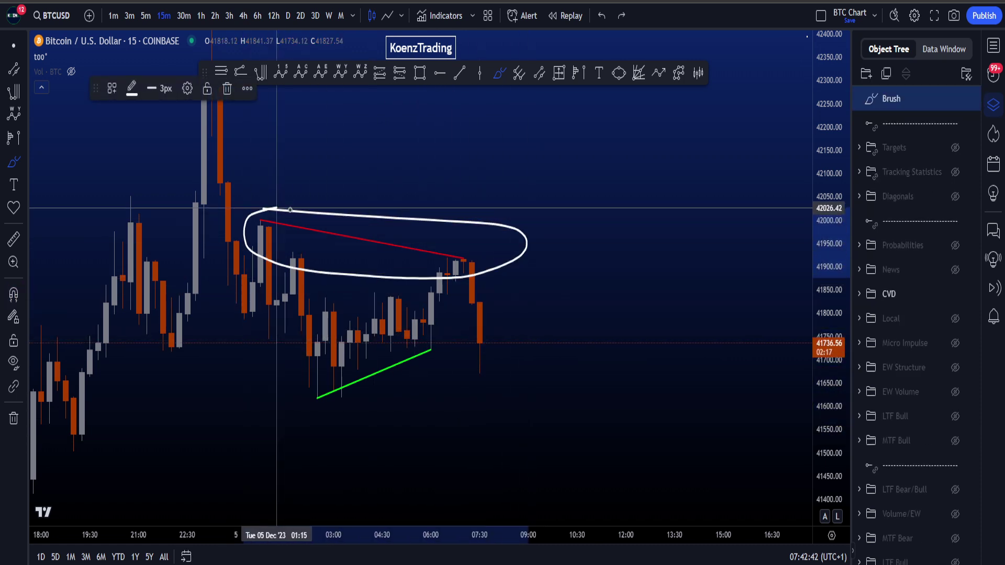
{"action": "key", "text": "ctrl+z"}
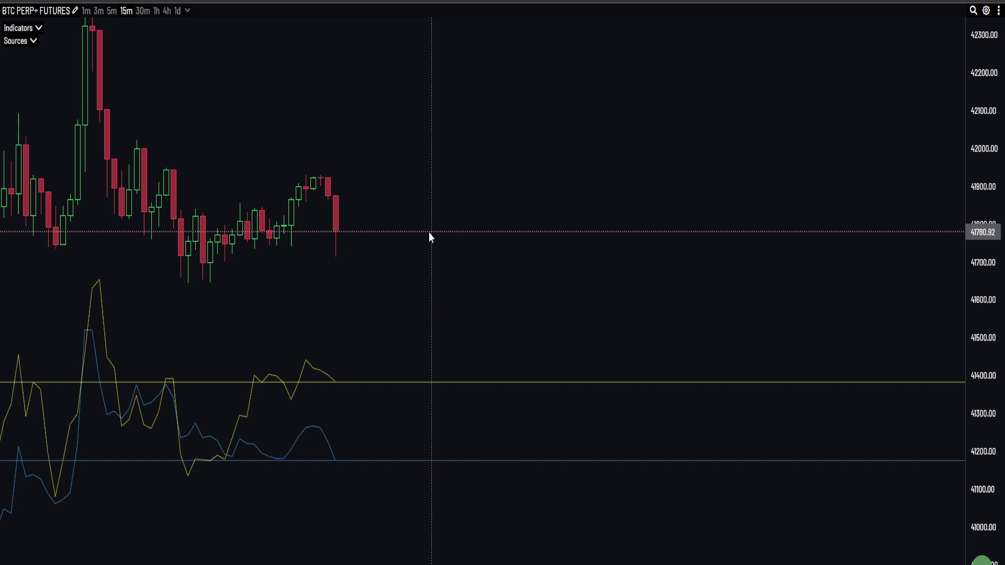
- Switch to the BTC PERP+ FUTURES chart and examine the yellow and blue lines against the candles' highs and lows
{"action": "left_click_drag", "start_coordinate": [429, 233], "coordinate": [549, 263]}
{"action": "left_click_drag", "start_coordinate": [978, 390], "coordinate": [942, 314]}
{"action": "scroll", "coordinate": [472, 325], "scroll_direction": "up", "scroll_amount": 5}
{"action": "left_click_drag", "start_coordinate": [476, 370], "coordinate": [519, 352]}
{"action": "scroll", "coordinate": [437, 323], "scroll_direction": "up", "scroll_amount": 3}
{"action": "left_click_drag", "start_coordinate": [438, 322], "coordinate": [375, 332]}
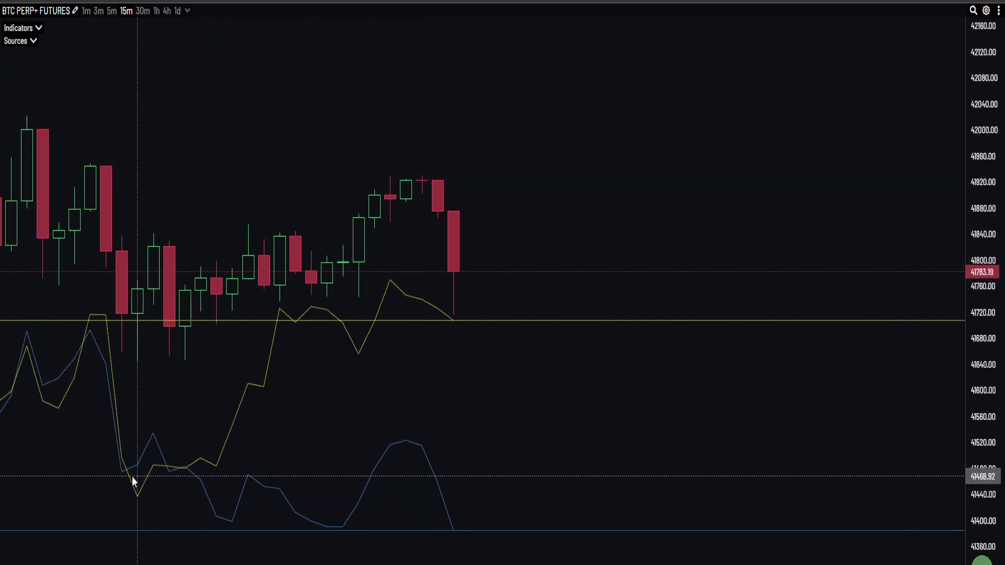
{"action": "left_click_drag", "start_coordinate": [404, 390], "coordinate": [488, 404]}
{"action": "left_click_drag", "start_coordinate": [429, 327], "coordinate": [375, 337]}
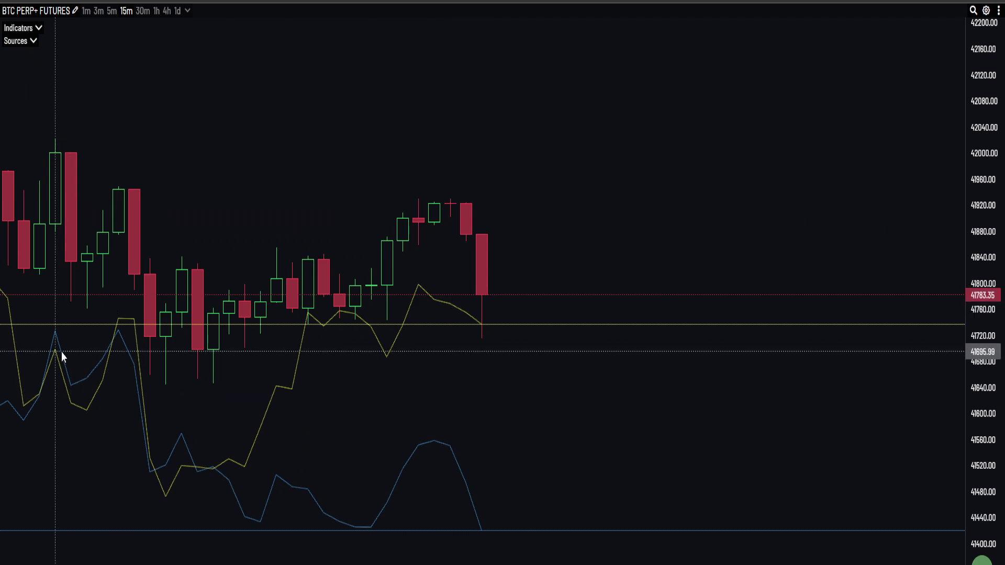
{"action": "left_click_drag", "start_coordinate": [431, 414], "coordinate": [423, 360]}
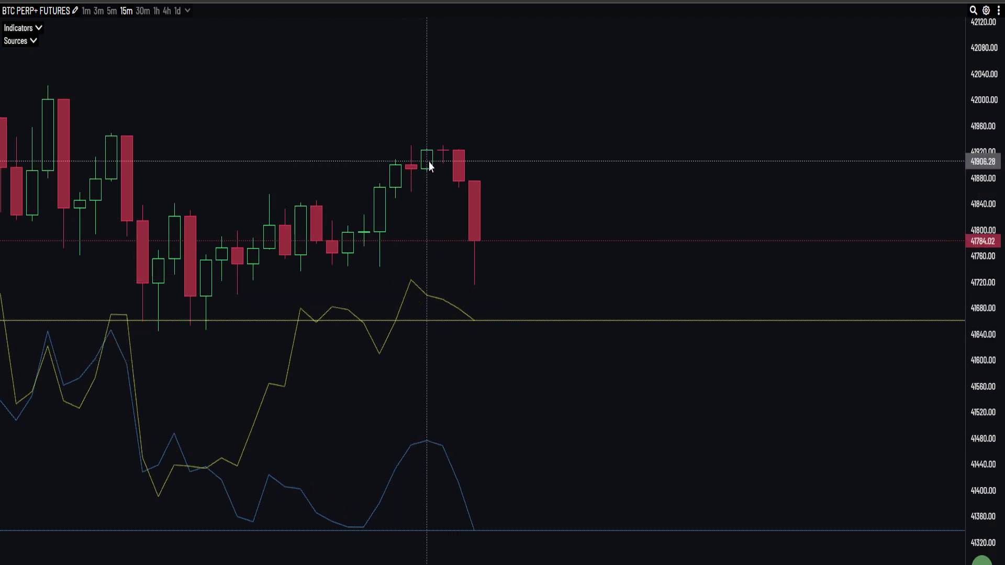
{"action": "left_click_drag", "start_coordinate": [411, 181], "coordinate": [396, 197]}
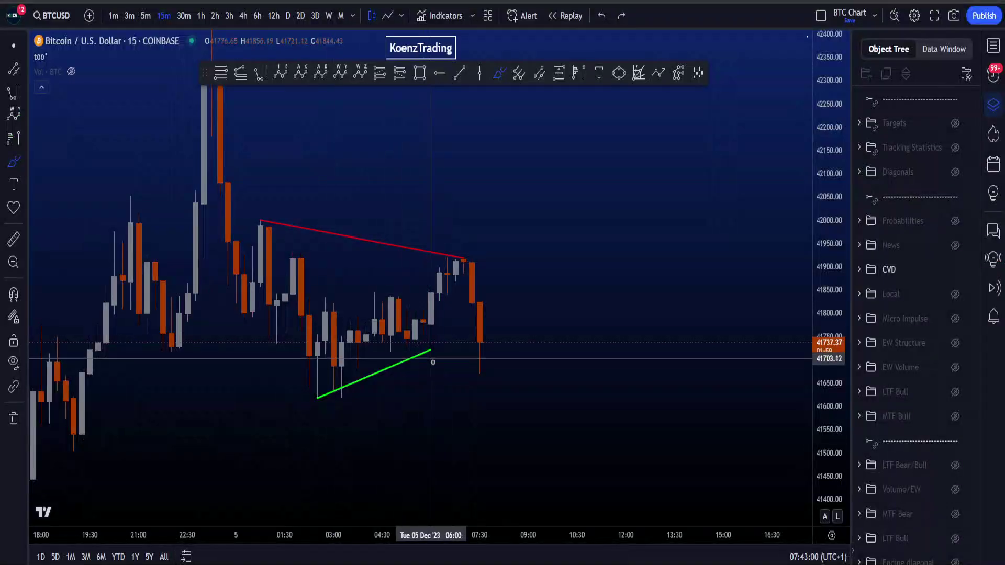
- Return to the BTCUSD chart, mark the lows at the green line's start and the high at the red line's start, and delete both strokes
{"action": "left_click_drag", "start_coordinate": [361, 400], "coordinate": [307, 397]}
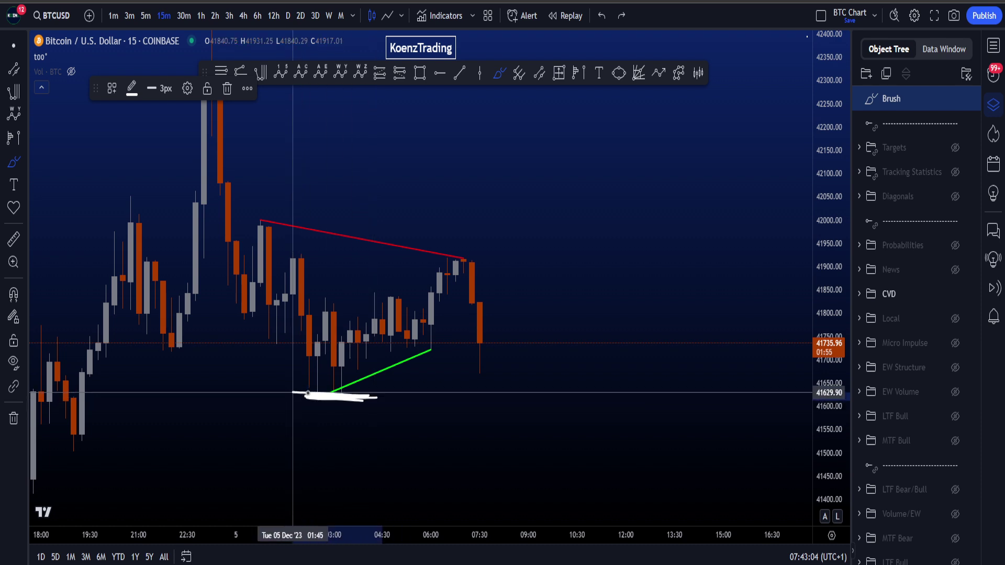
{"action": "key", "text": "Delete"}
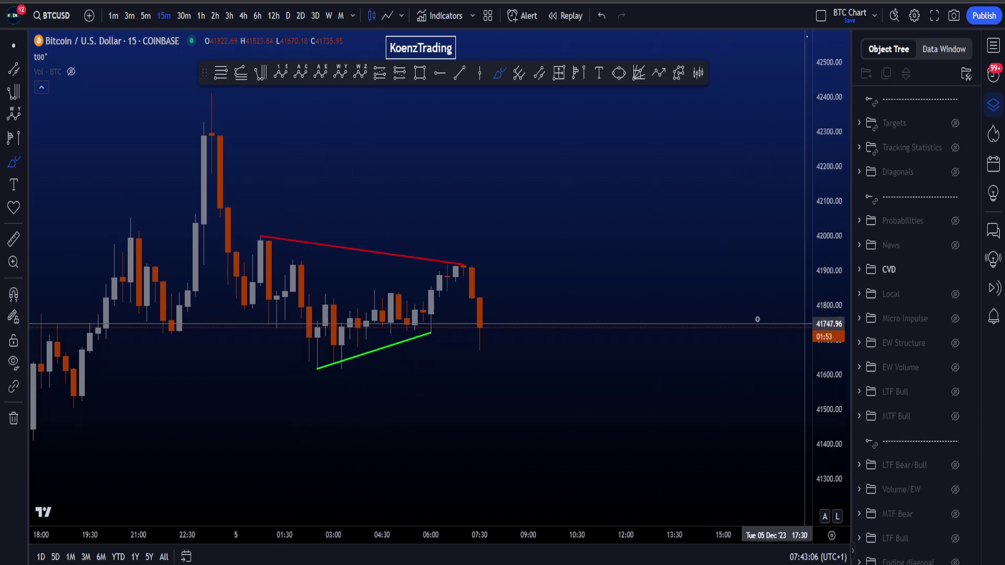
{"action": "left_click_drag", "start_coordinate": [288, 238], "coordinate": [246, 216]}
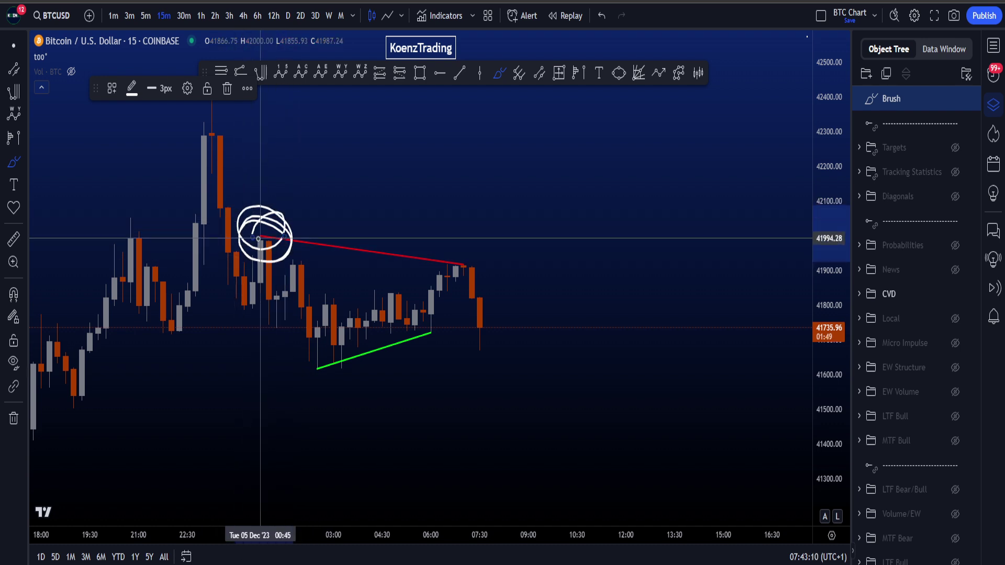
{"action": "key", "text": "Delete"}
- Circle the swing high and the lows at the green line's start, circle the red line, and delete the strokes
{"action": "scroll", "coordinate": [453, 310], "scroll_direction": "down", "scroll_amount": 3}
{"action": "mouse_move", "coordinate": [414, 345]}
{"action": "left_mouse_down"}
{"action": "mouse_move", "coordinate": [354, 338]}
{"action": "mouse_move", "coordinate": [396, 334]}
{"action": "mouse_move", "coordinate": [322, 109]}
{"action": "left_mouse_up"}
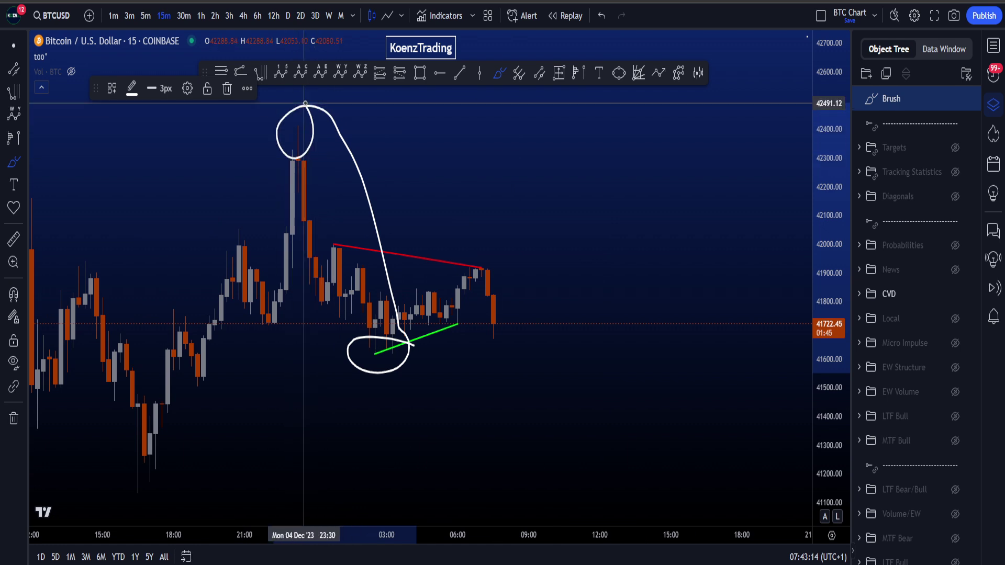
{"action": "key", "text": "Delete"}
{"action": "mouse_move", "coordinate": [330, 226]}
{"action": "left_mouse_down"}
{"action": "mouse_move", "coordinate": [515, 242]}
{"action": "mouse_move", "coordinate": [351, 274]}
{"action": "left_mouse_up"}
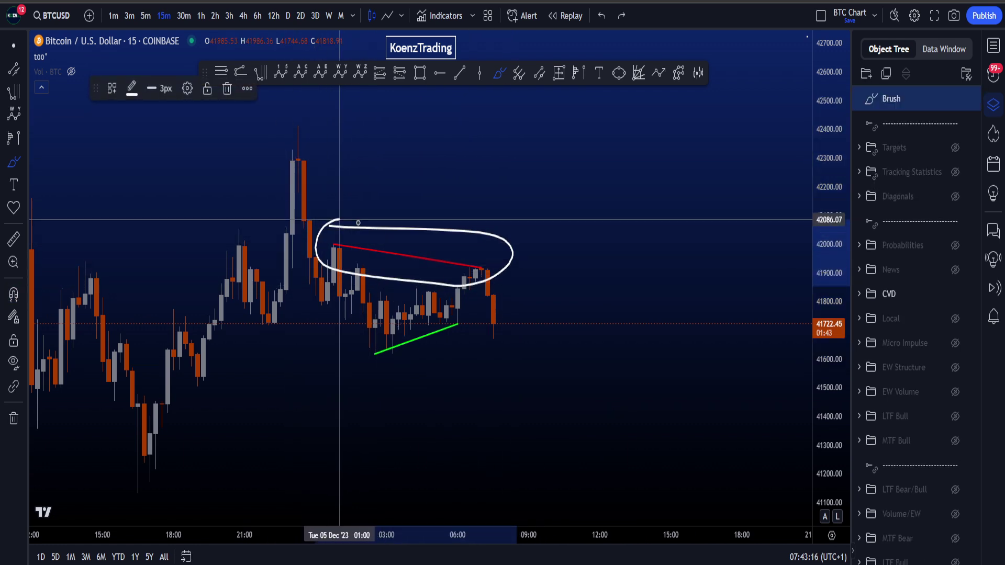
{"action": "left_click_drag", "start_coordinate": [358, 223], "coordinate": [367, 226]}
{"action": "key", "text": "Delete"}
- Brush over the latest candles and the area above them, circle the swing high, and delete each stroke
{"action": "left_click", "coordinate": [14, 46]}
{"action": "scroll", "coordinate": [557, 361], "scroll_direction": "down", "scroll_amount": 2}
{"action": "left_click_drag", "start_coordinate": [588, 390], "coordinate": [511, 379]}
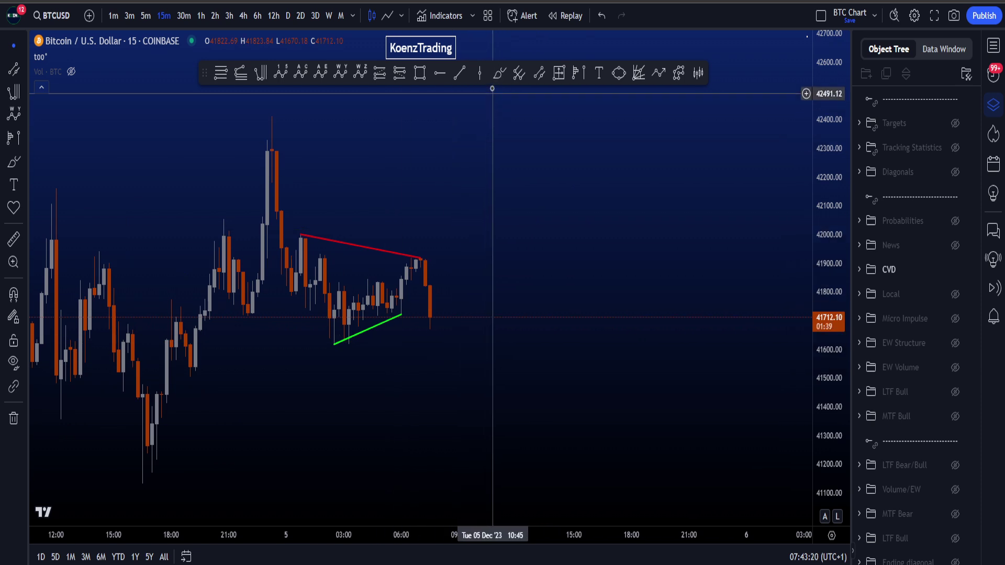
{"action": "mouse_move", "coordinate": [428, 335]}
{"action": "left_mouse_down"}
{"action": "mouse_move", "coordinate": [343, 343]}
{"action": "mouse_move", "coordinate": [388, 337]}
{"action": "left_mouse_up"}
{"action": "key", "text": "ctrl+z"}
{"action": "mouse_move", "coordinate": [439, 309]}
{"action": "left_mouse_down"}
{"action": "mouse_move", "coordinate": [495, 191]}
{"action": "mouse_move", "coordinate": [258, 127]}
{"action": "mouse_move", "coordinate": [509, 199]}
{"action": "mouse_move", "coordinate": [243, 105]}
{"action": "mouse_move", "coordinate": [373, 151]}
{"action": "left_mouse_up"}
{"action": "key", "text": "Delete"}
{"action": "key", "text": "Delete"}
{"action": "mouse_move", "coordinate": [251, 124]}
{"action": "left_mouse_down"}
{"action": "mouse_move", "coordinate": [317, 139]}
{"action": "mouse_move", "coordinate": [290, 105]}
{"action": "mouse_move", "coordinate": [257, 132]}
{"action": "left_mouse_up"}
{"action": "key", "text": "Delete"}
- Show the Probabilities group in place of the CVD and News drawings and switch the chart to the 4h timeframe
{"action": "left_click", "coordinate": [955, 247]}
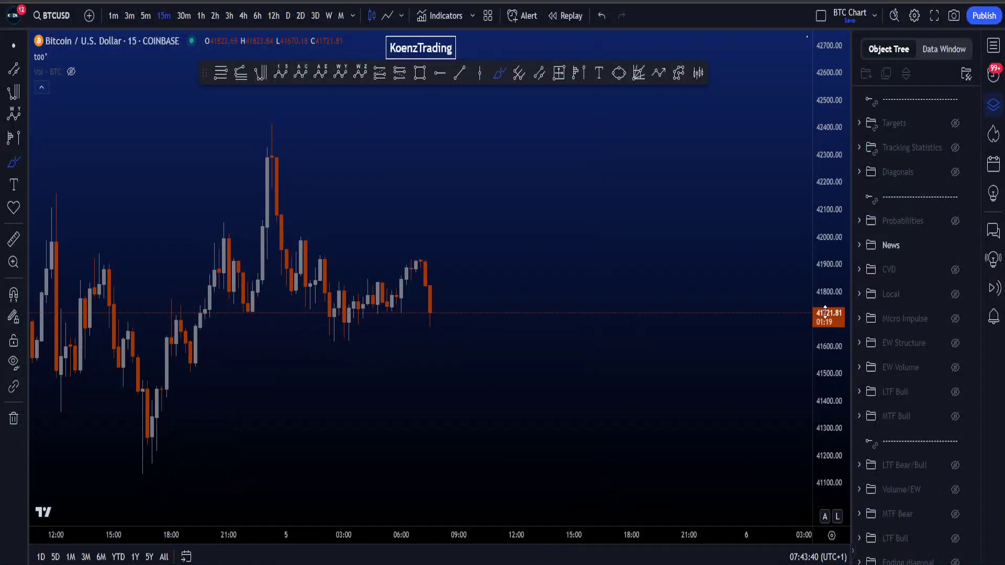
{"action": "scroll", "coordinate": [772, 305], "scroll_direction": "down", "scroll_amount": 3}
{"action": "scroll", "coordinate": [831, 300], "scroll_direction": "down", "scroll_amount": 4}
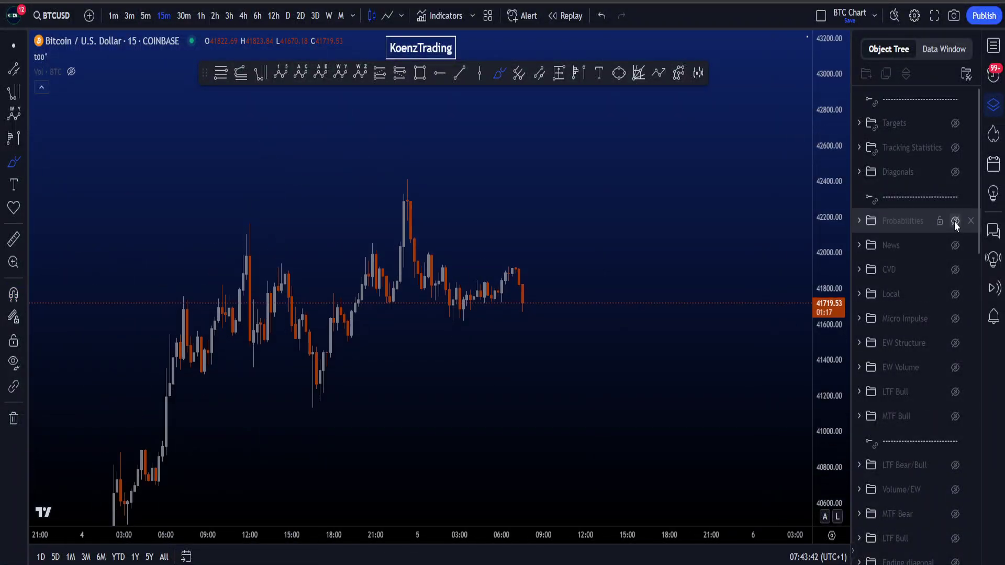
{"action": "left_click", "coordinate": [825, 517]}
{"action": "scroll", "coordinate": [762, 254], "scroll_direction": "up", "scroll_amount": 3}
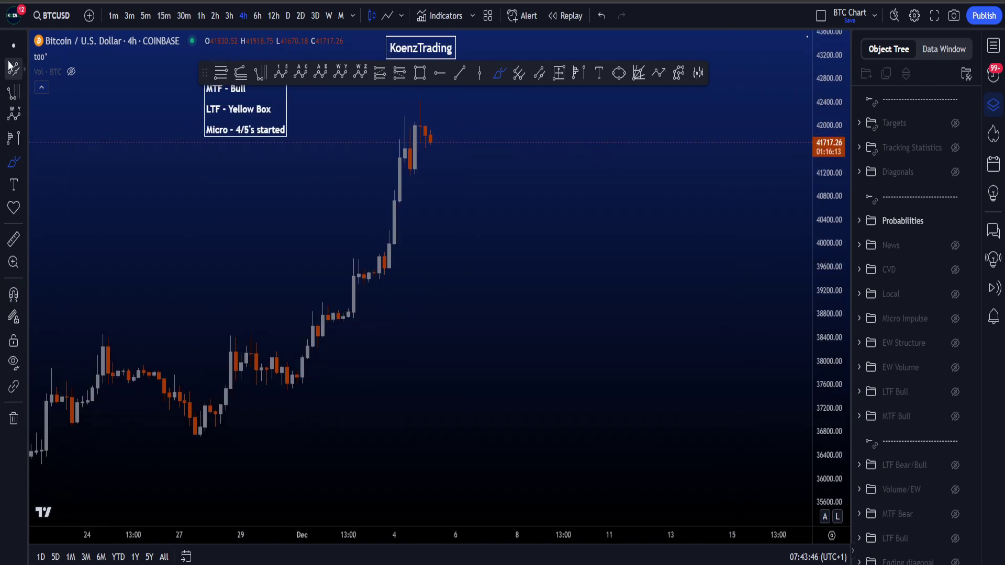
- Move the Probabilities text note down until its upper edge sits at about the 42400 price level
{"action": "left_click_drag", "start_coordinate": [543, 259], "coordinate": [570, 304]}
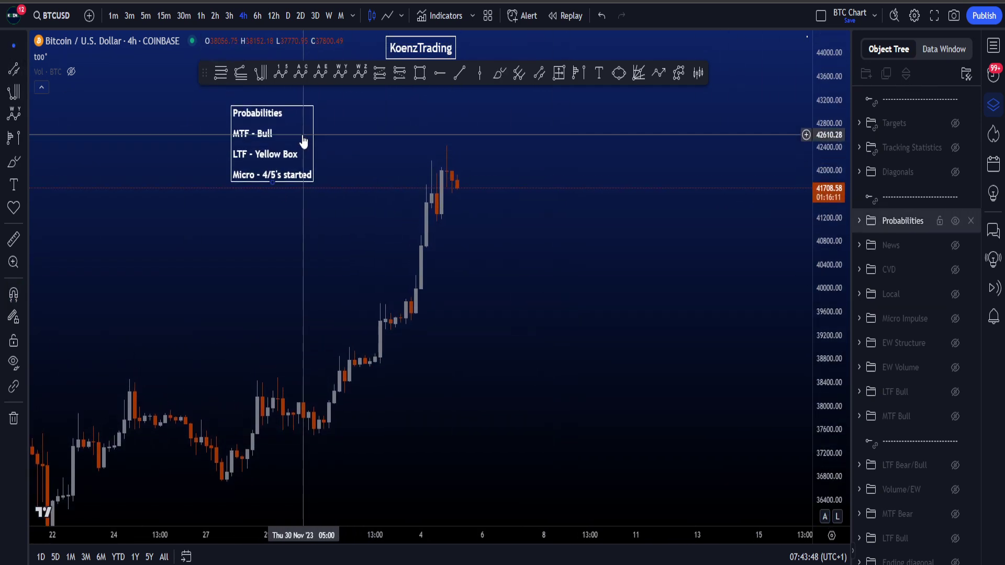
{"action": "left_click_drag", "start_coordinate": [306, 143], "coordinate": [308, 183]}
{"action": "left_click_drag", "start_coordinate": [614, 361], "coordinate": [579, 350]}
{"action": "scroll", "coordinate": [652, 332], "scroll_direction": "down", "scroll_amount": 4}
{"action": "left_click_drag", "start_coordinate": [819, 291], "coordinate": [809, 334]}
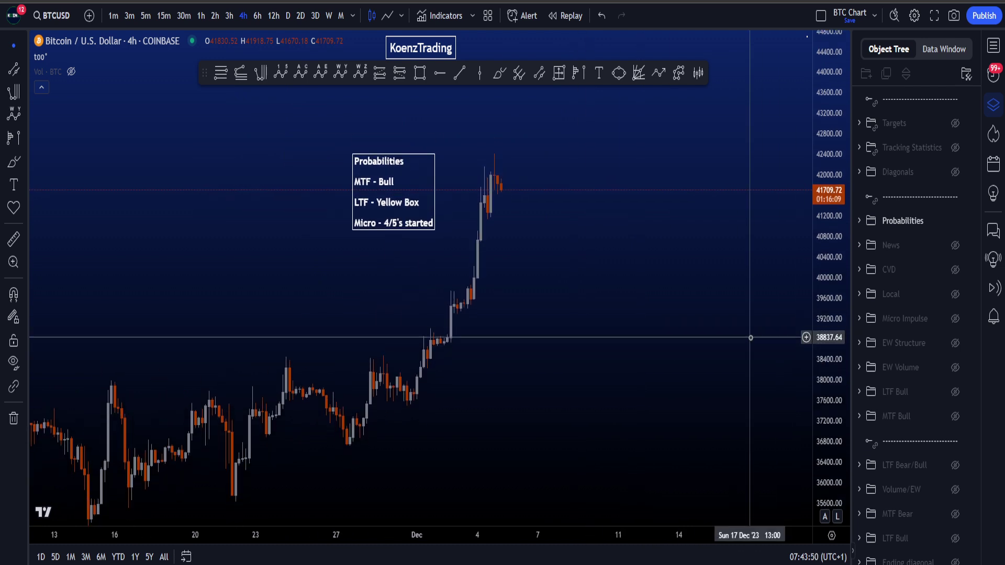
- Show the MTF Bull drawings and brush over the latest candles and the (5) target, undoing each stroke
{"action": "left_click", "coordinate": [954, 417]}
{"action": "left_click_drag", "start_coordinate": [684, 338], "coordinate": [594, 351]}
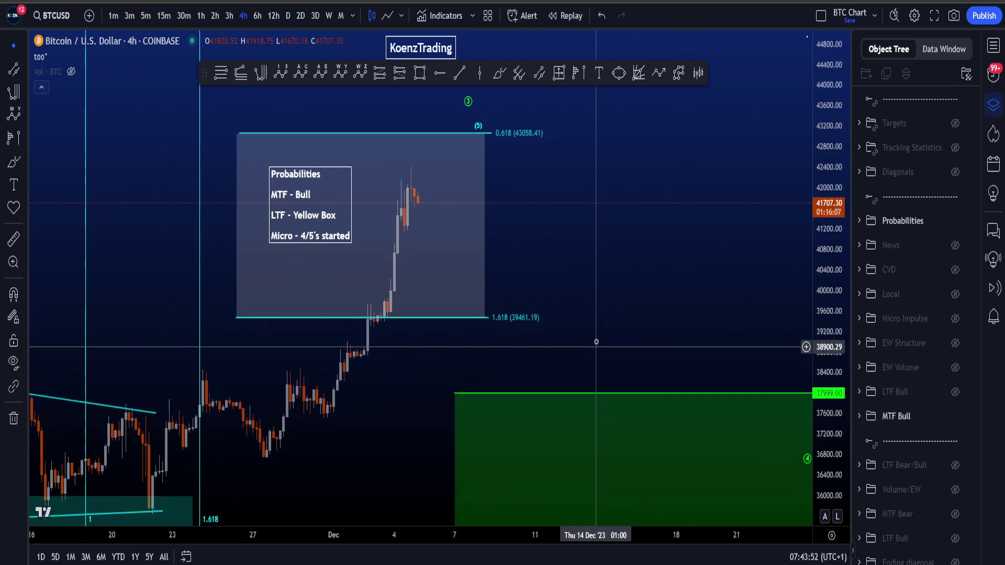
{"action": "mouse_move", "coordinate": [400, 226]}
{"action": "left_mouse_down"}
{"action": "mouse_move", "coordinate": [404, 211]}
{"action": "mouse_move", "coordinate": [420, 211]}
{"action": "left_mouse_up"}
{"action": "key", "text": "ctrl+z"}
{"action": "mouse_move", "coordinate": [480, 94]}
{"action": "left_mouse_down"}
{"action": "mouse_move", "coordinate": [460, 87]}
{"action": "mouse_move", "coordinate": [482, 97]}
{"action": "left_mouse_up"}
{"action": "key", "text": "ctrl+z"}
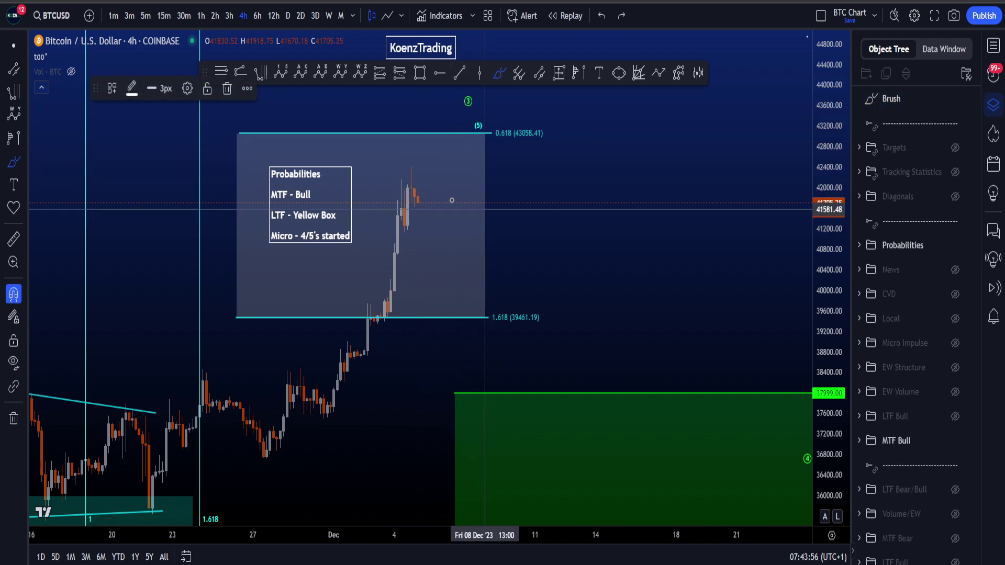
{"action": "mouse_move", "coordinate": [417, 221]}
{"action": "left_mouse_down"}
{"action": "mouse_move", "coordinate": [405, 156]}
{"action": "mouse_move", "coordinate": [455, 192]}
{"action": "left_mouse_up"}
{"action": "key", "text": "ctrl+z"}
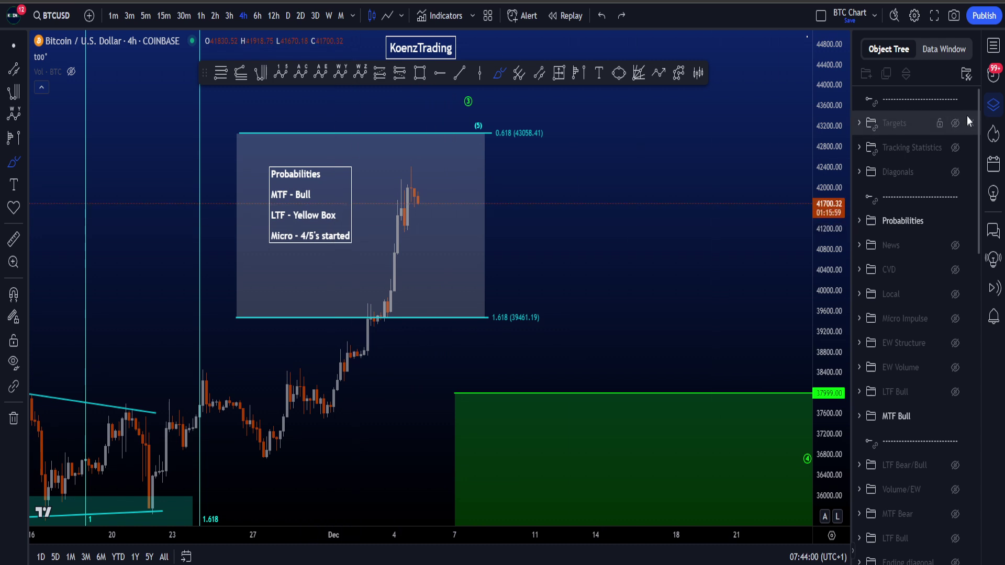
- Show the Targets group and circle the yellow box around the 0.618 (43058.41) level, undoing the stroke
{"action": "left_click", "coordinate": [955, 124]}
{"action": "mouse_move", "coordinate": [459, 109]}
{"action": "left_mouse_down"}
{"action": "mouse_move", "coordinate": [431, 163]}
{"action": "mouse_move", "coordinate": [400, 129]}
{"action": "mouse_move", "coordinate": [406, 137]}
{"action": "left_mouse_up"}
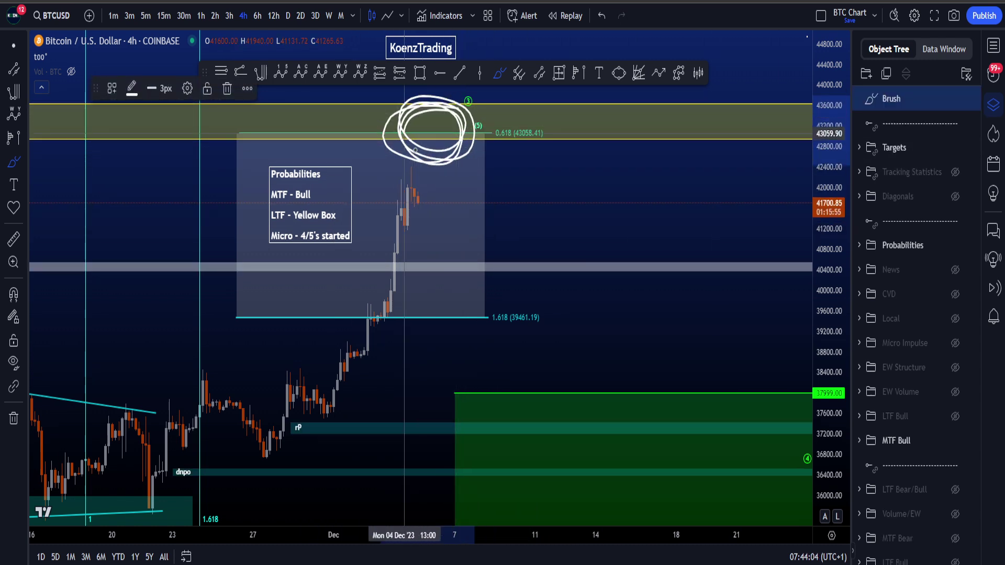
{"action": "key", "text": "ctrl+z"}
- Show the HTF npocs levels, mark the Wnpoc line inside the yellow box, undo the stroke, and hide the levels again
{"action": "scroll", "coordinate": [900, 362], "scroll_direction": "down", "scroll_amount": 10}
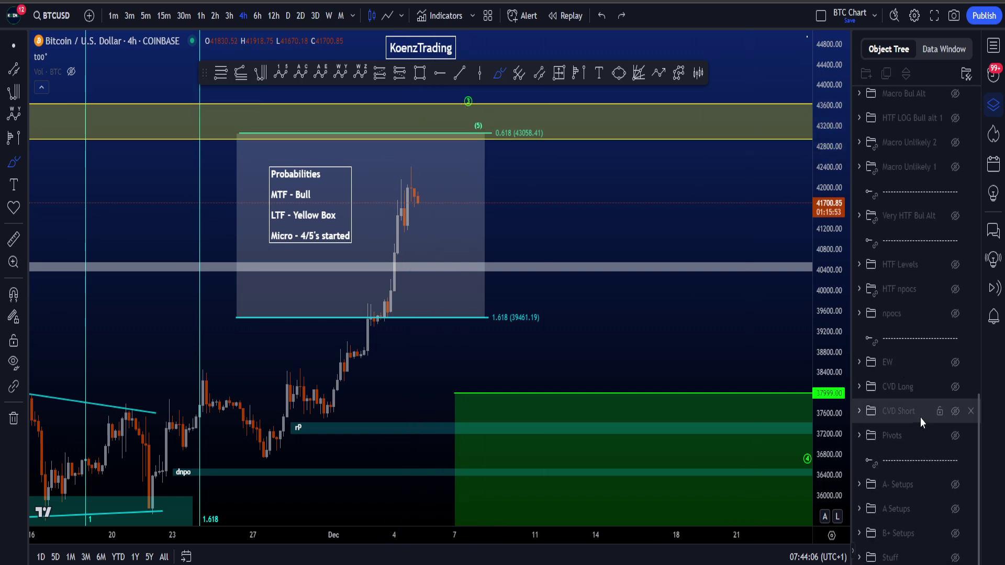
{"action": "scroll", "coordinate": [937, 387], "scroll_direction": "down", "scroll_amount": 2}
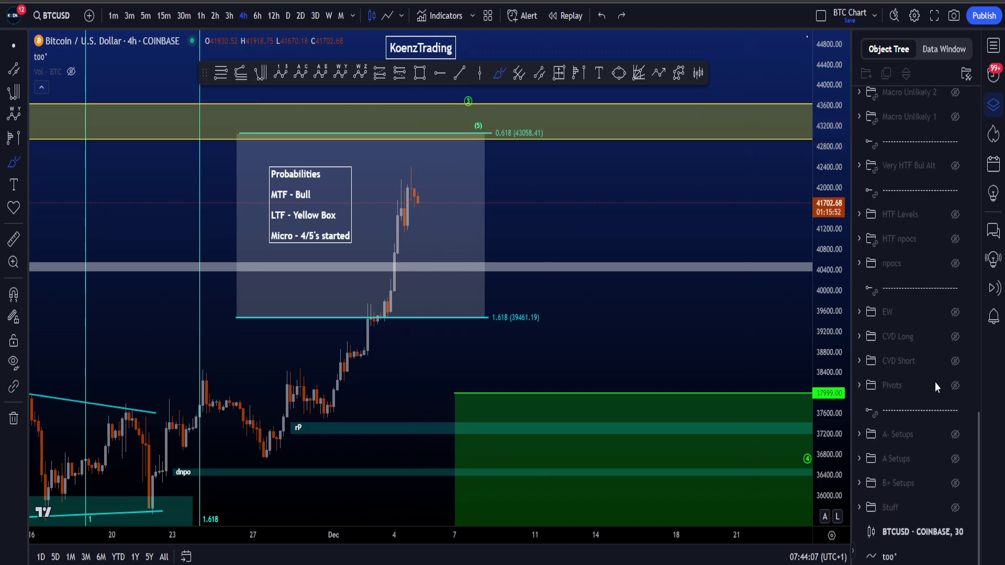
{"action": "left_click", "coordinate": [955, 239]}
{"action": "left_click_drag", "start_coordinate": [686, 122], "coordinate": [791, 120]}
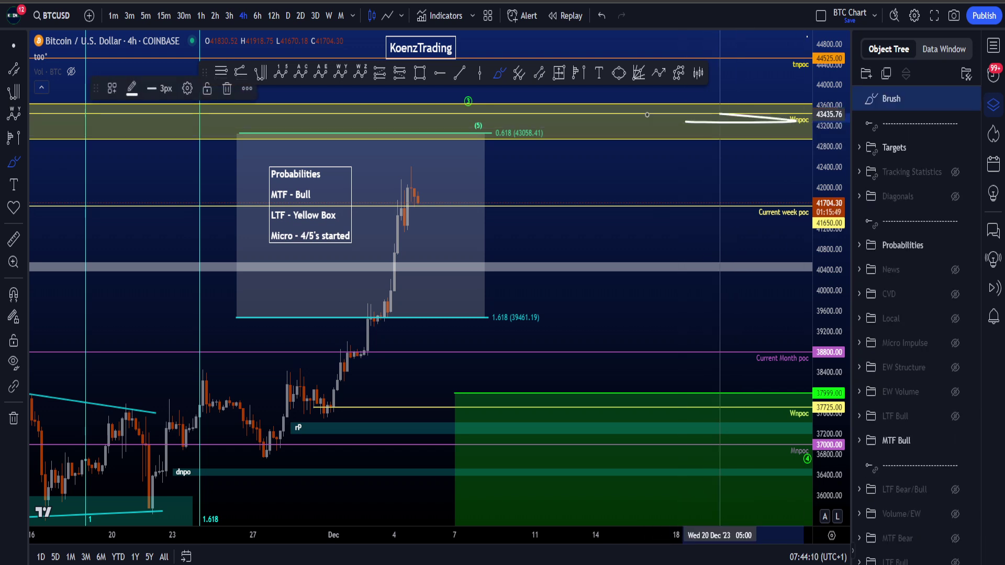
{"action": "key", "text": "ctrl+z"}
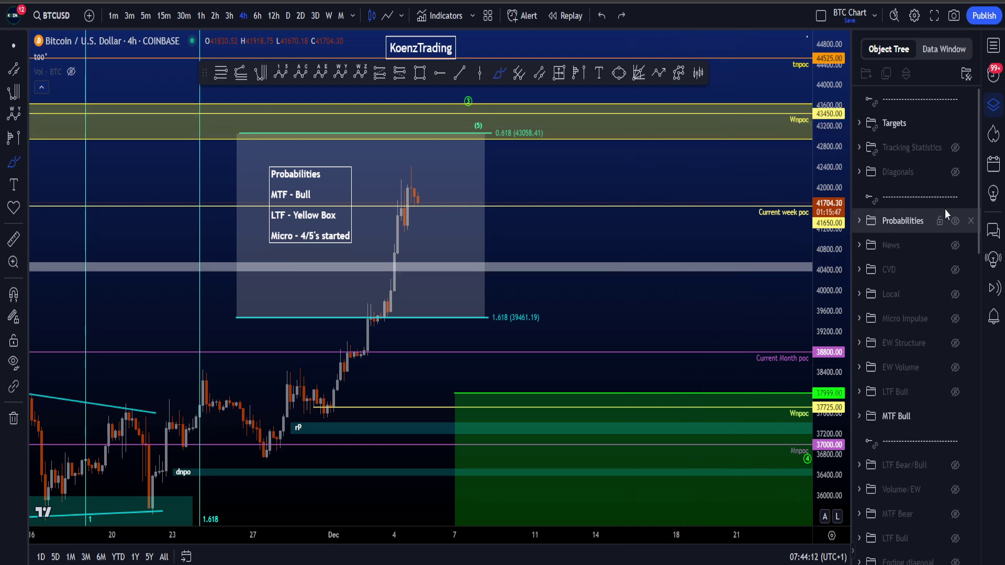
{"action": "scroll", "coordinate": [932, 398], "scroll_direction": "down", "scroll_amount": 10}
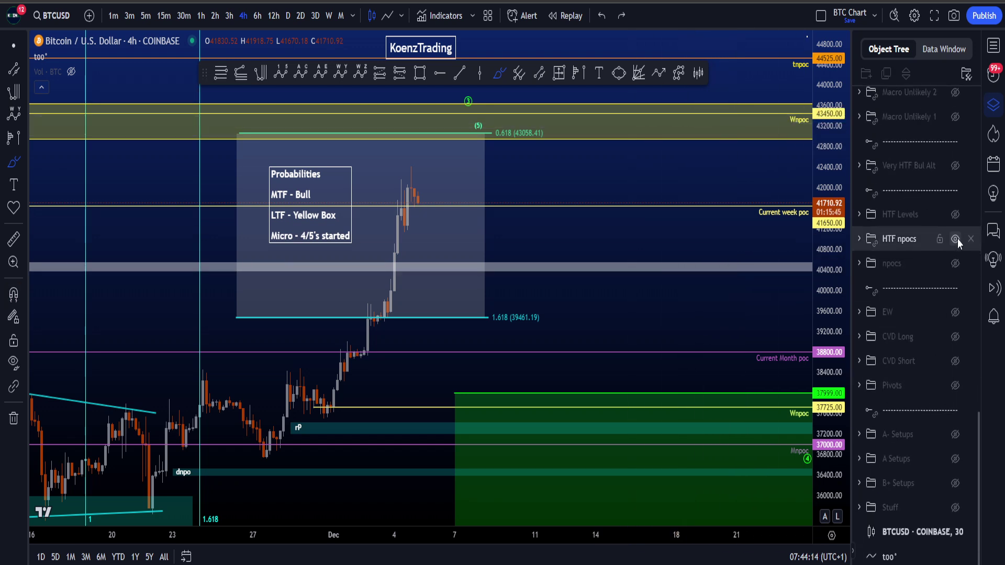
{"action": "left_click", "coordinate": [955, 239]}
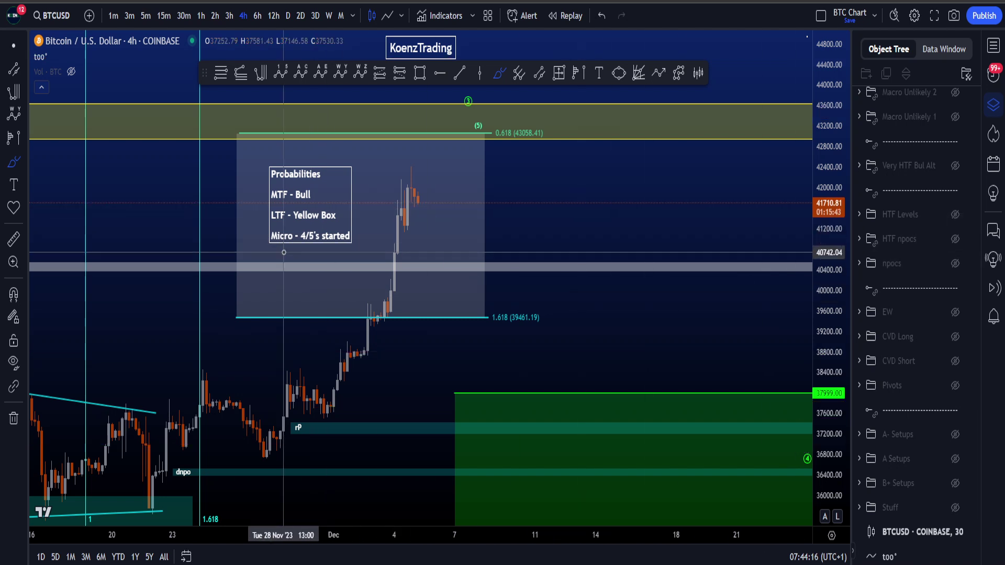
- Circle the note's "Micro - 4/5's started" line and mark the latest candle highs, undoing both strokes
{"action": "left_click_drag", "start_coordinate": [289, 255], "coordinate": [347, 224]}
{"action": "key", "text": "ctrl+z"}
{"action": "mouse_move", "coordinate": [404, 180]}
{"action": "left_mouse_down"}
{"action": "mouse_move", "coordinate": [411, 213]}
{"action": "mouse_move", "coordinate": [417, 188]}
{"action": "mouse_move", "coordinate": [428, 209]}
{"action": "mouse_move", "coordinate": [417, 166]}
{"action": "left_mouse_up"}
{"action": "key", "text": "ctrl+z"}
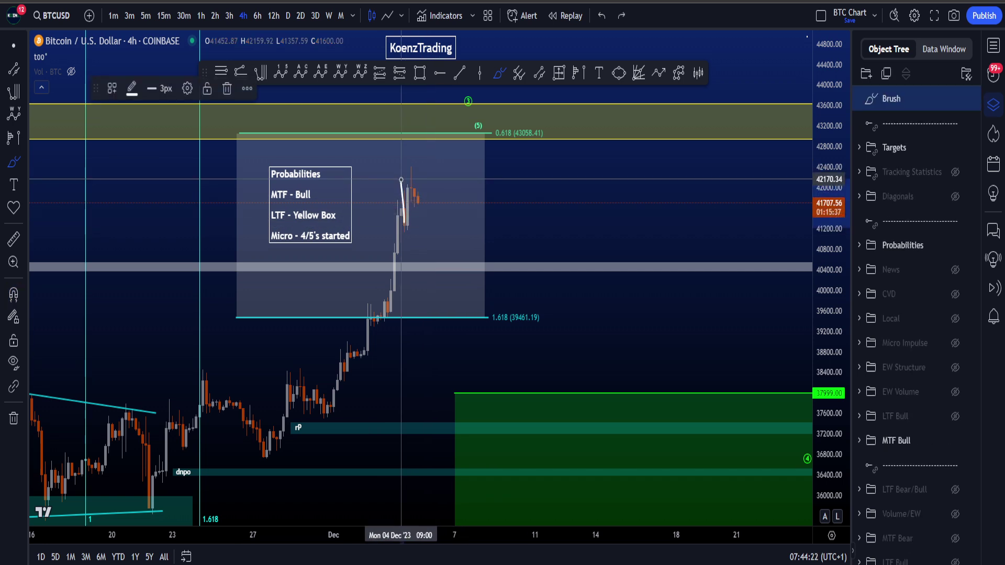
- Sketch a zigzag through the latest candles and two short lines beneath them, undoing all the strokes
{"action": "left_click_drag", "start_coordinate": [448, 224], "coordinate": [463, 208]}
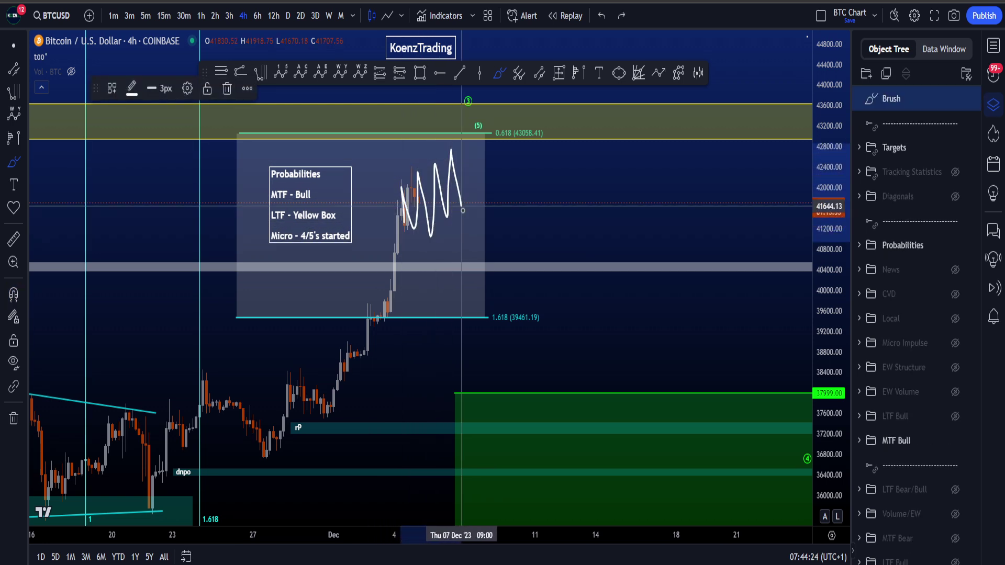
{"action": "key", "text": "ctrl+z"}
{"action": "left_click_drag", "start_coordinate": [425, 235], "coordinate": [467, 236]}
{"action": "left_click_drag", "start_coordinate": [447, 250], "coordinate": [465, 258]}
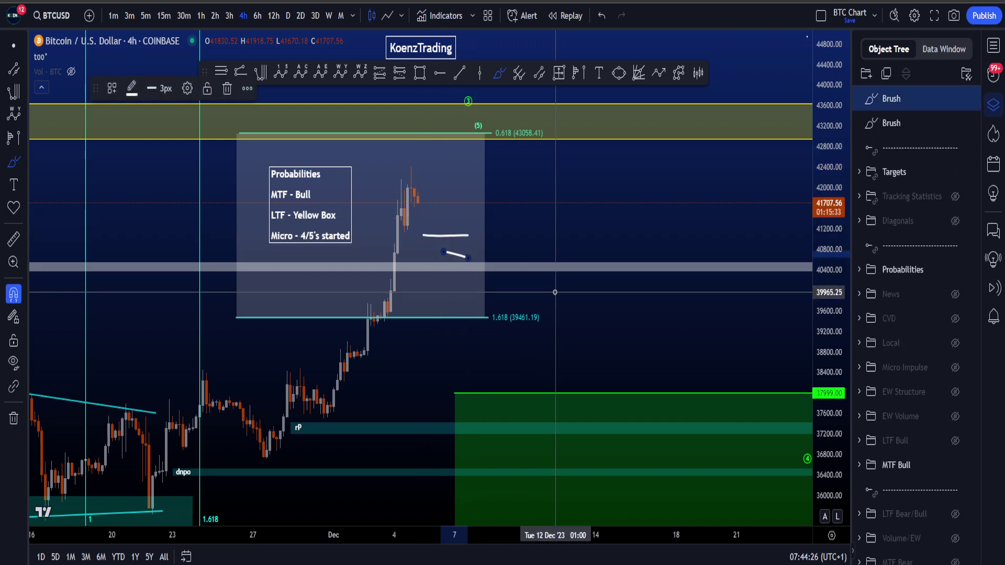
{"action": "key", "text": "ctrl+z"}
{"action": "key", "text": "ctrl+z"}
- Circle the yellow box near the (5) target, undo it, and circle the (5) label together with the 0.618 (43058.41) level
{"action": "left_click_drag", "start_coordinate": [463, 118], "coordinate": [422, 103]}
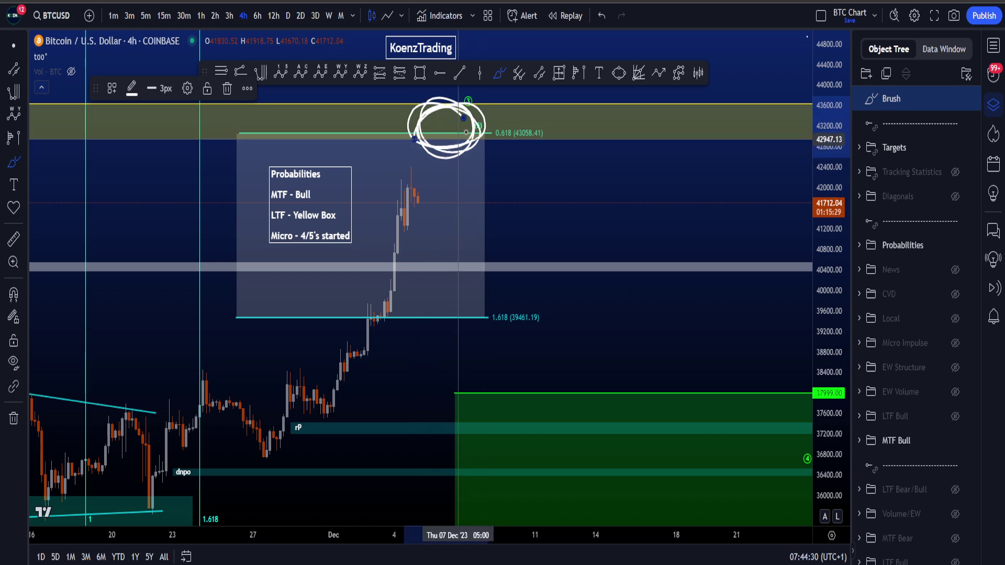
{"action": "key", "text": "ctrl+z"}
{"action": "left_click_drag", "start_coordinate": [483, 118], "coordinate": [552, 136]}
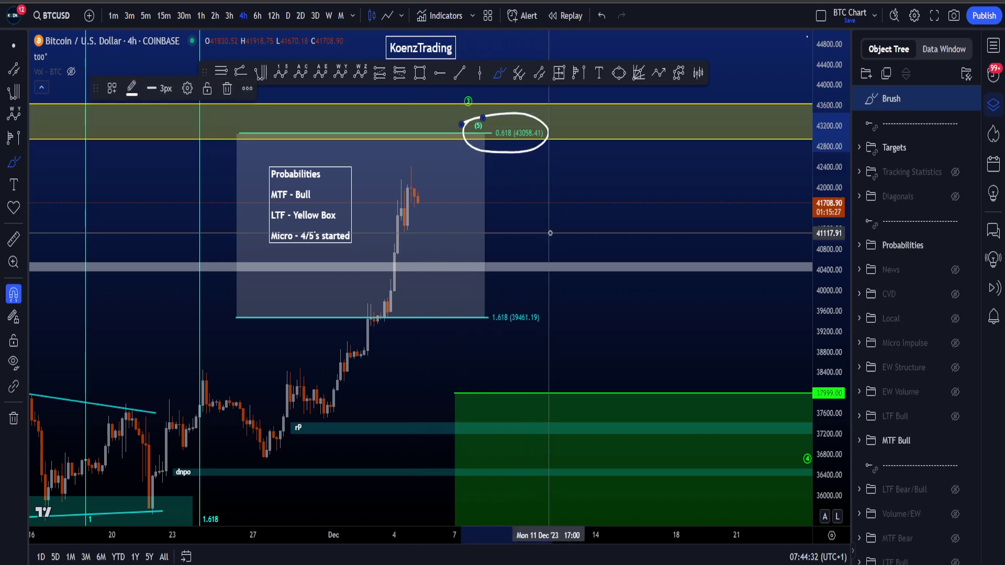